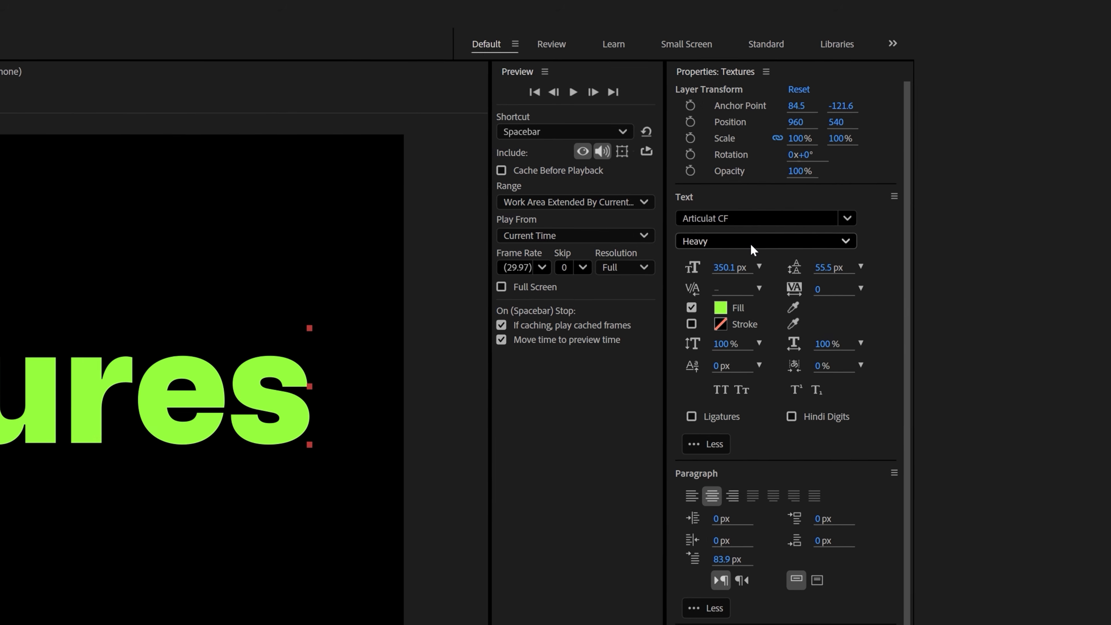
left_click(725, 301)
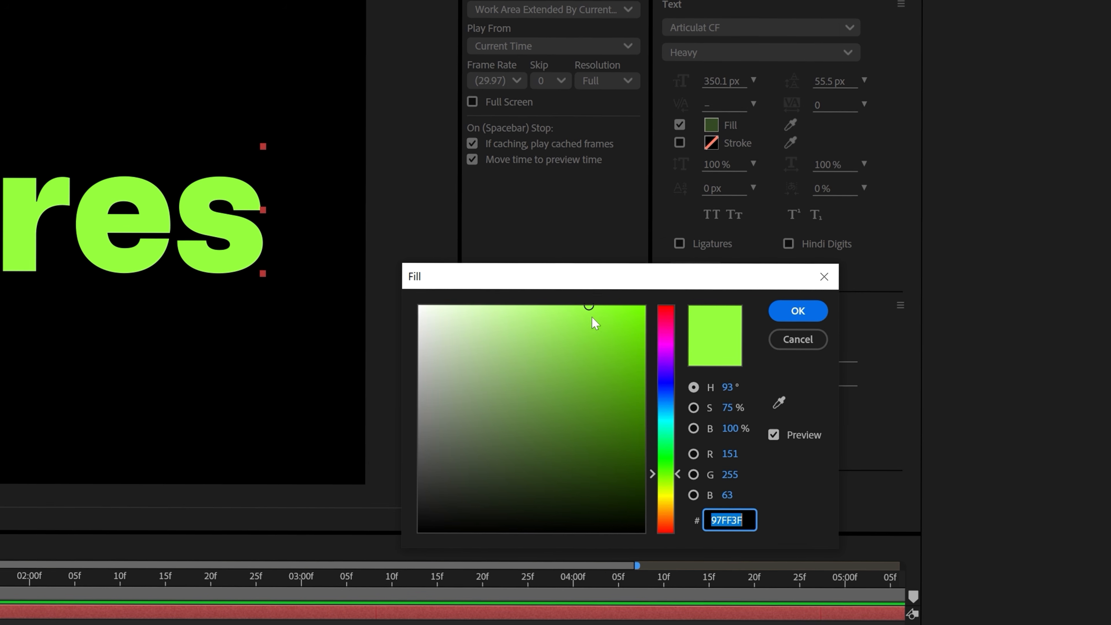
left_click(672, 475)
left_click_drag(678, 471, 674, 344)
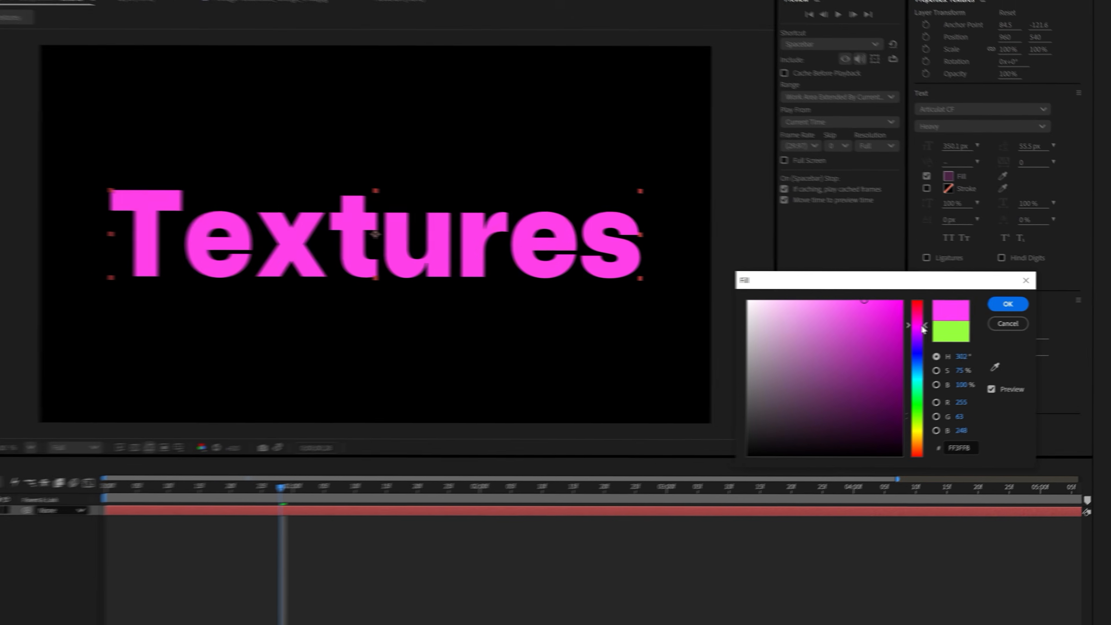
left_click(1008, 324)
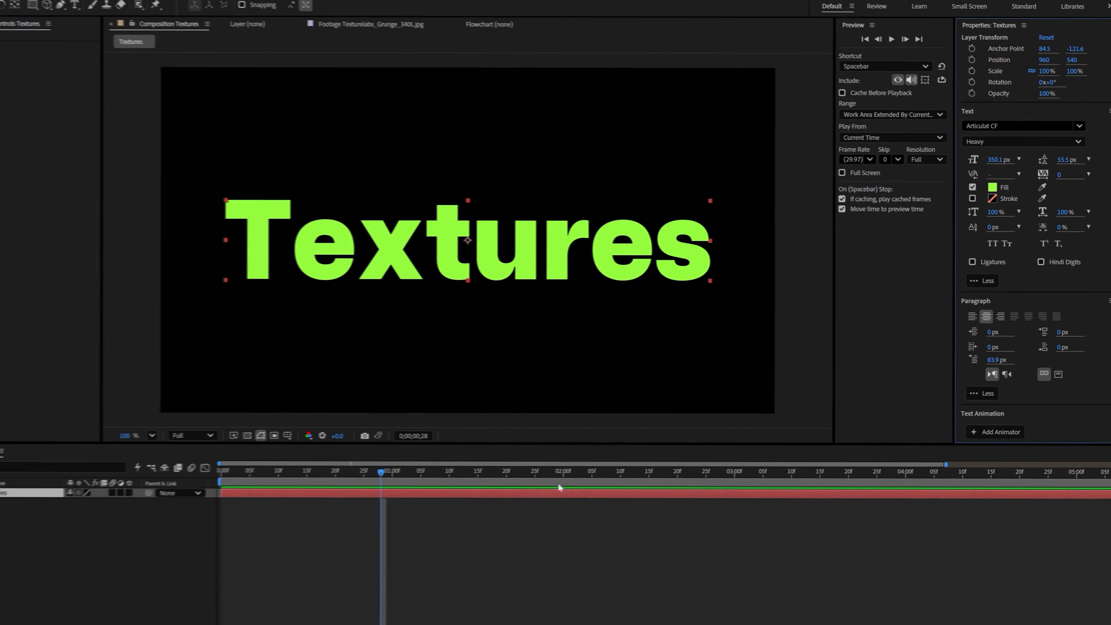
left_click(399, 522)
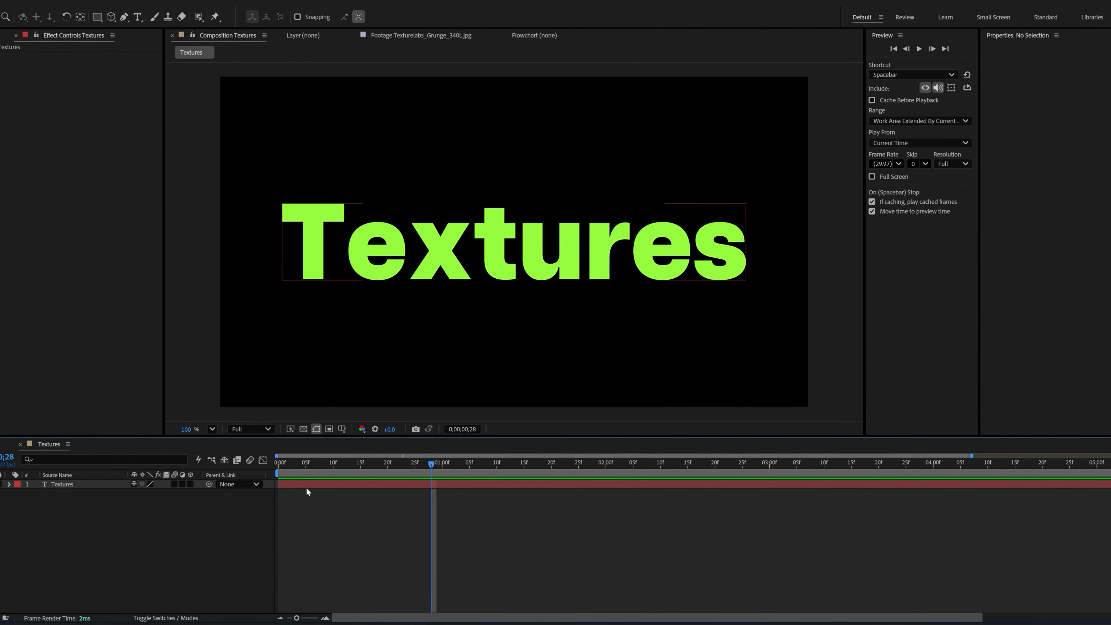
Step: Apply the Mosaic effect to the Textures text layer
left_click(305, 486)
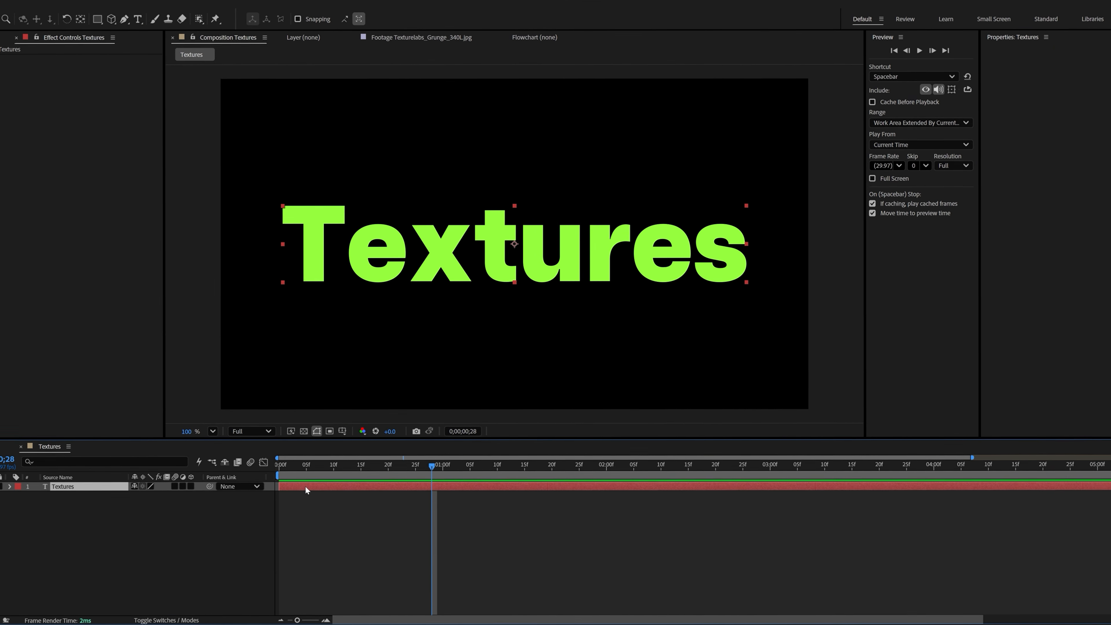
key("ctrl+space")
type("mosai")
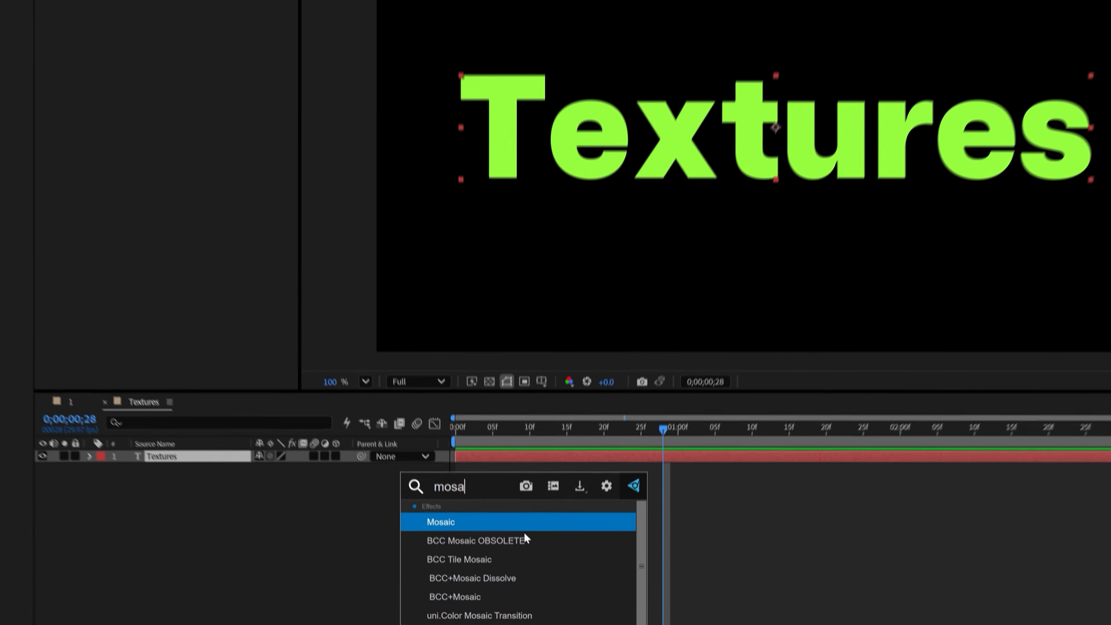
key("Return")
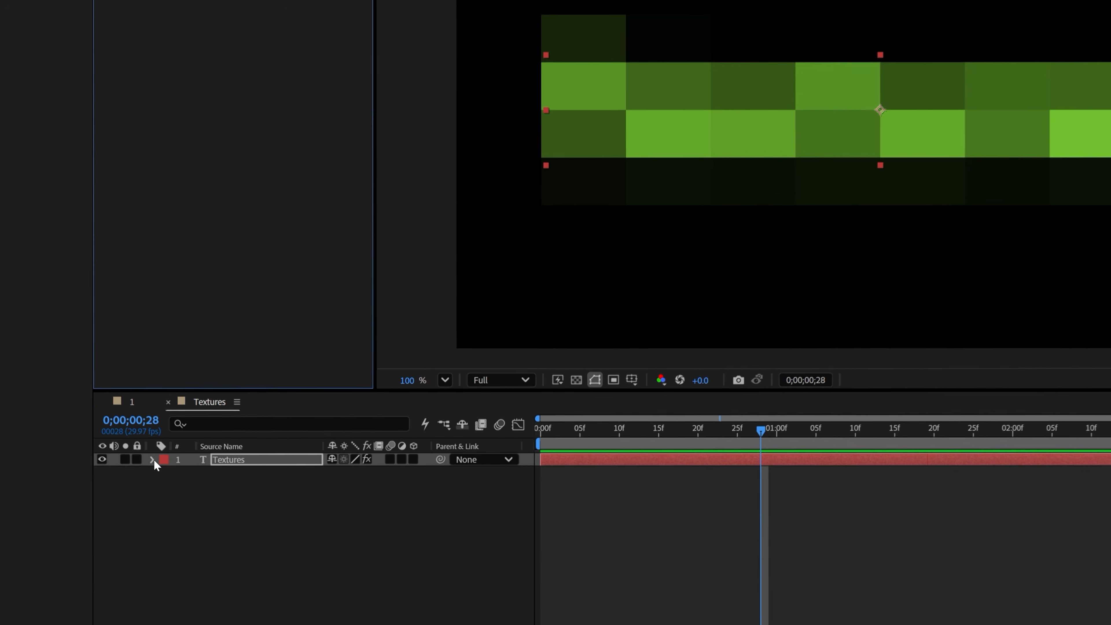
Step: Link the Mosaic effect's Vertical Blocks to its Horizontal Blocks so both share one value
left_click(152, 459)
left_click(166, 485)
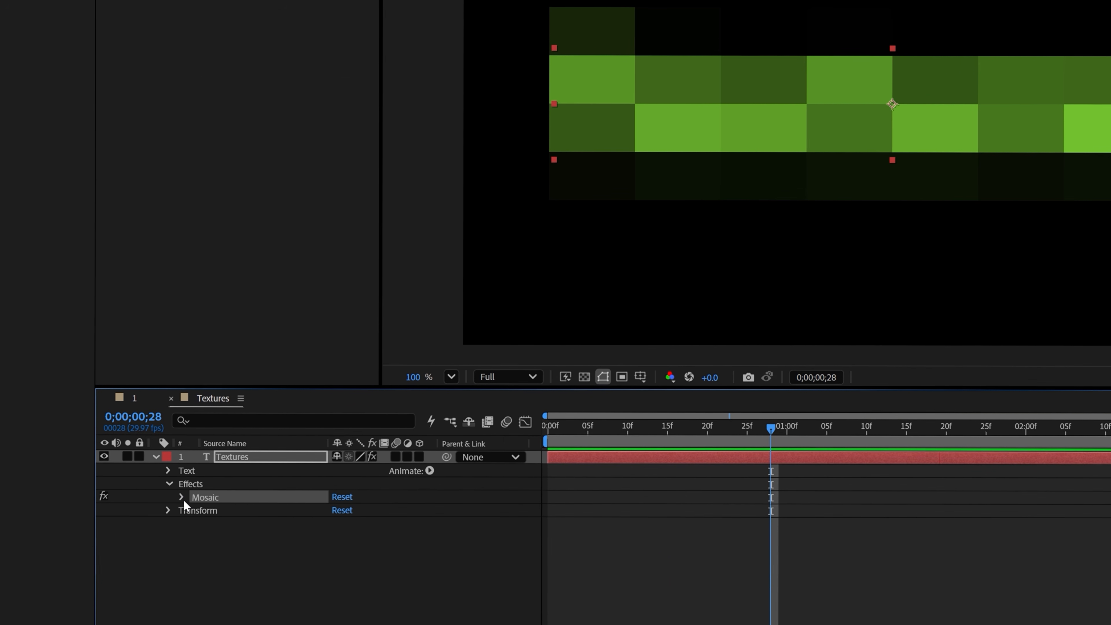
left_click(182, 496)
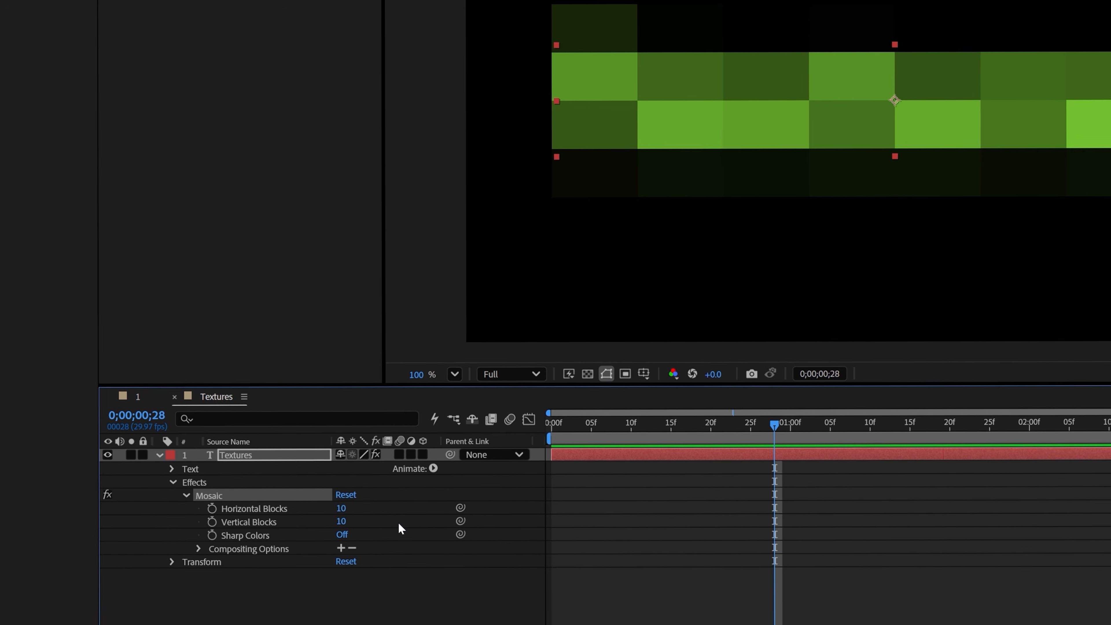
left_click_drag(467, 519, 315, 510)
left_click_drag(402, 425, 394, 420)
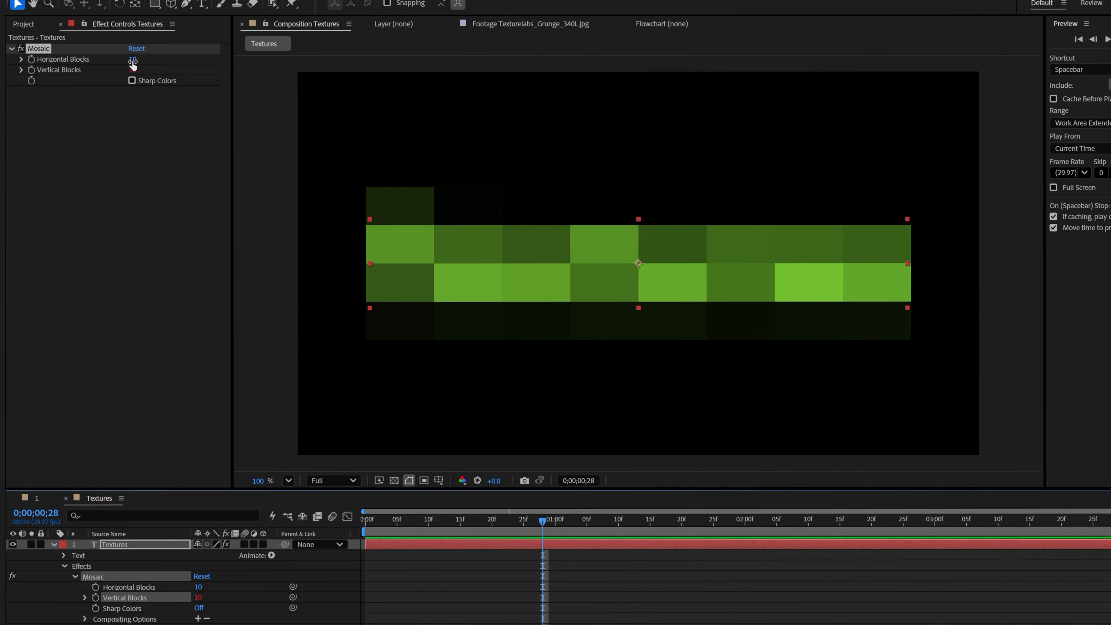
Step: Set the Mosaic effect's Horizontal Blocks to 250
left_click_drag(133, 61, 327, 100)
left_click(134, 57)
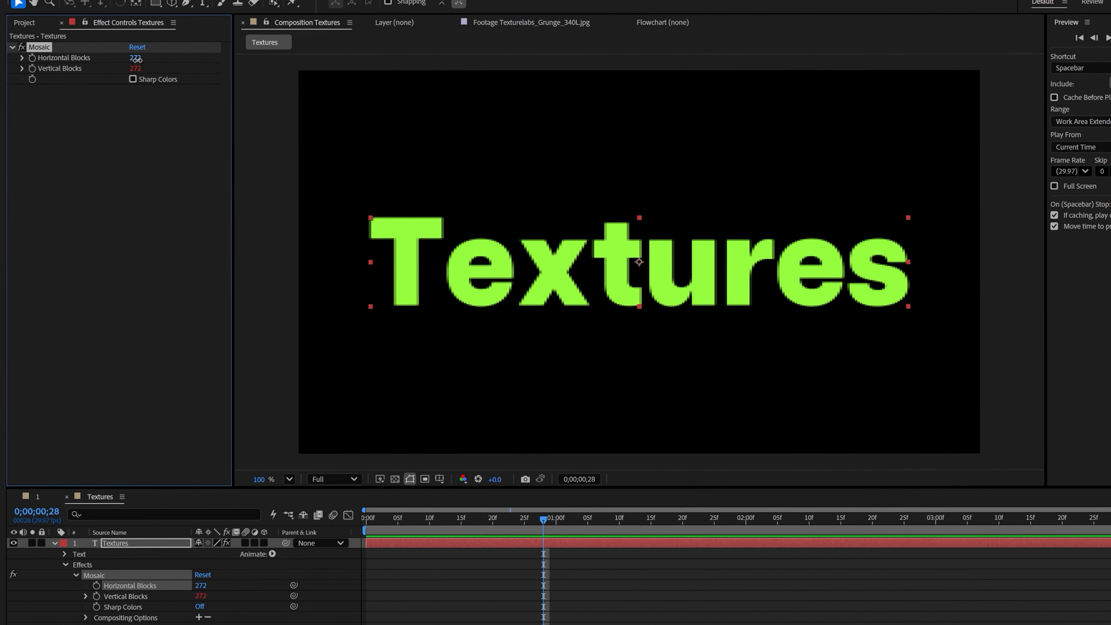
type("250")
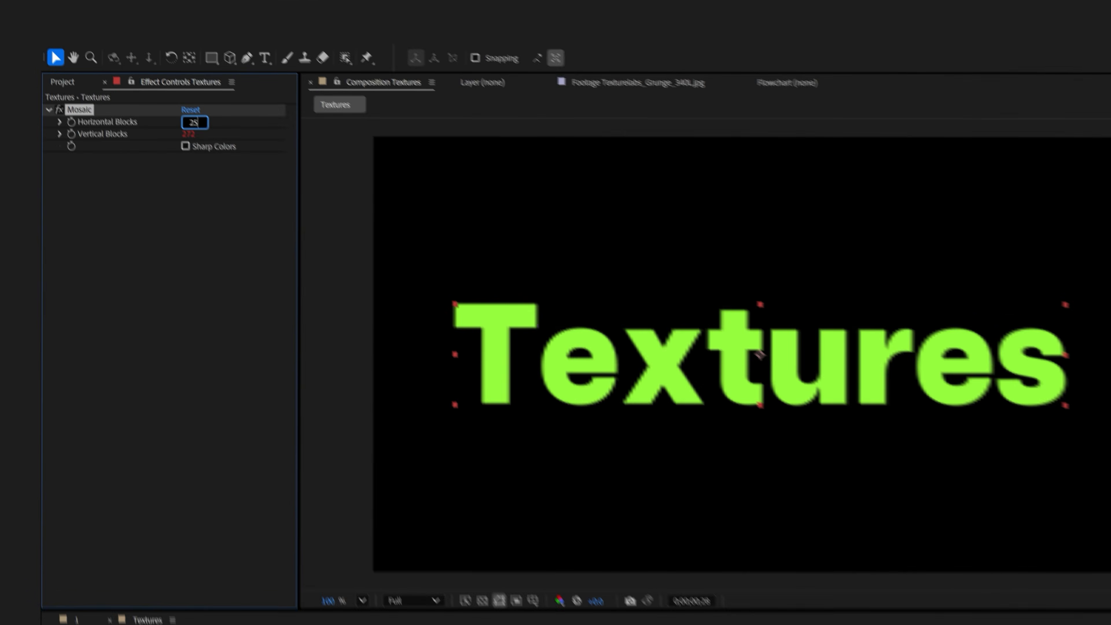
key("Return")
Step: Apply Fast Box Blur to the Textures layer with a blur radius of 1
scroll(652, 433, "up", 4)
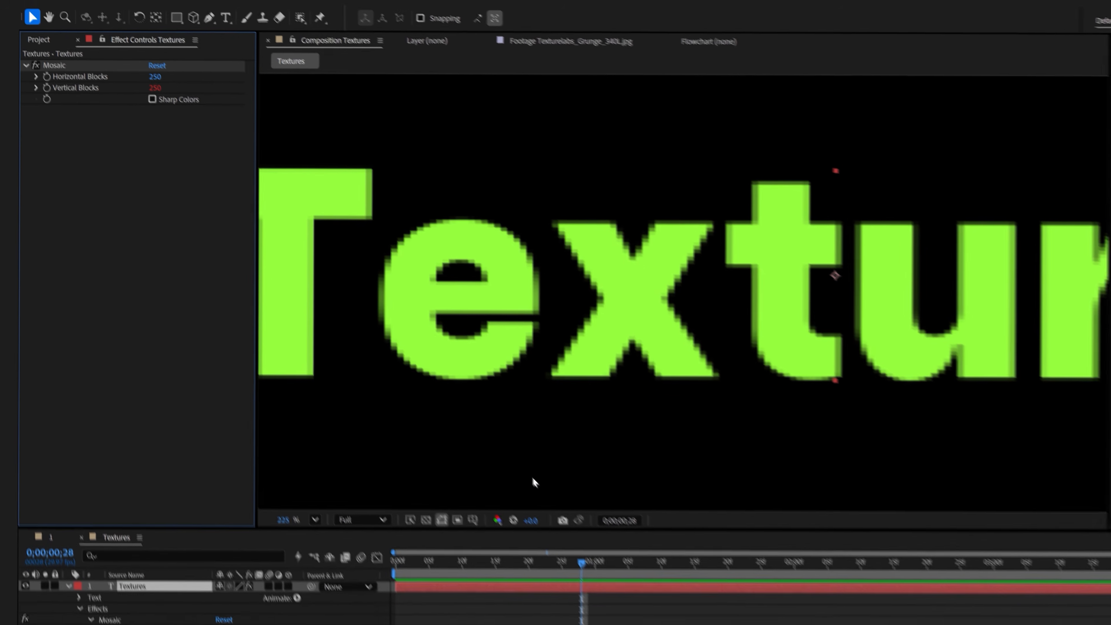
key("ctrl+space")
type("fast")
key("Return")
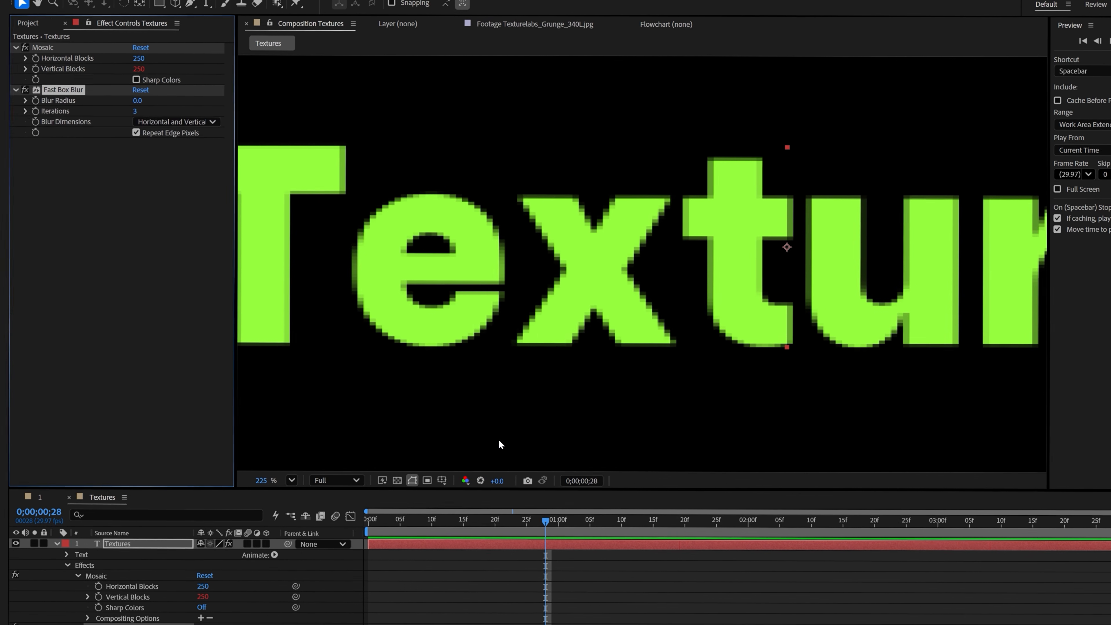
left_click(134, 102)
type("1")
left_click(164, 211)
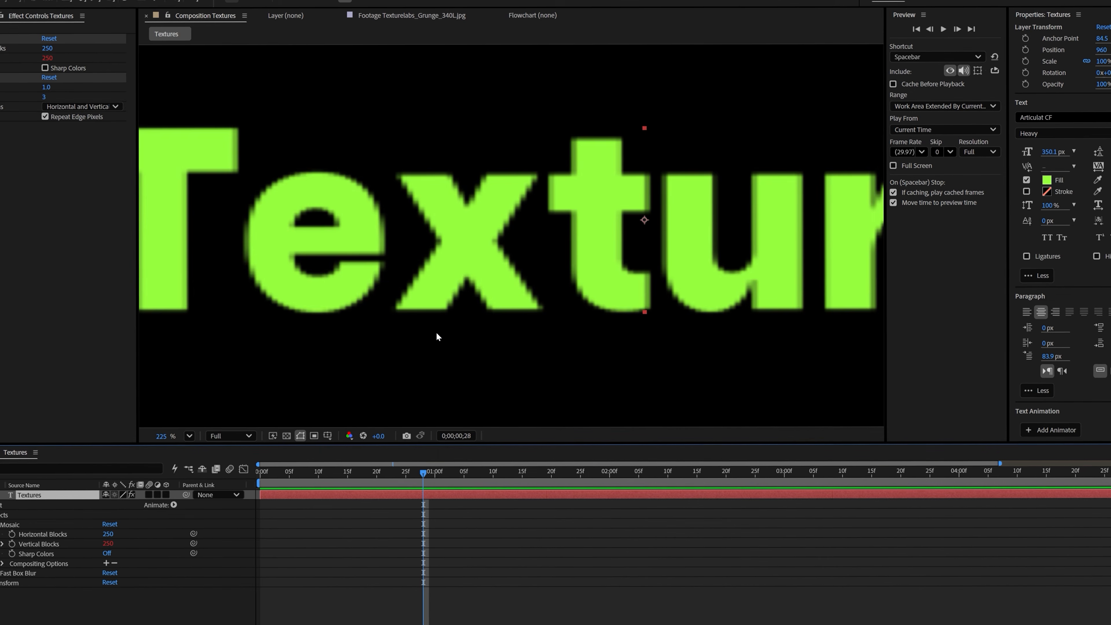
Step: Apply the Glow effect to the Textures layer
scroll(437, 337, "down", 3)
key("ctrl+space")
type("glow")
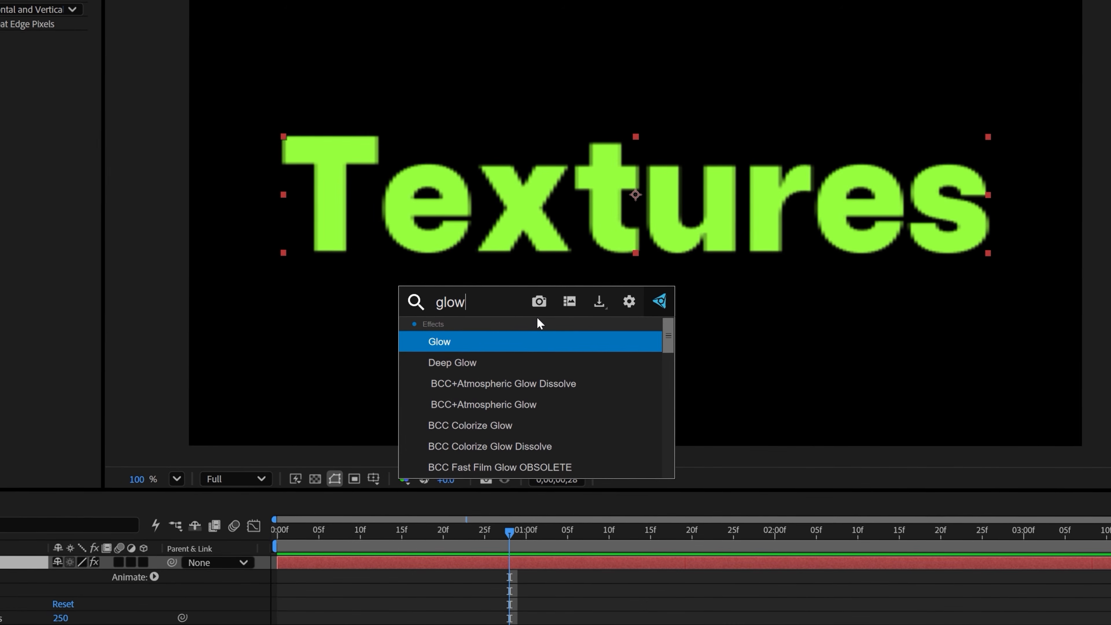
key("Return")
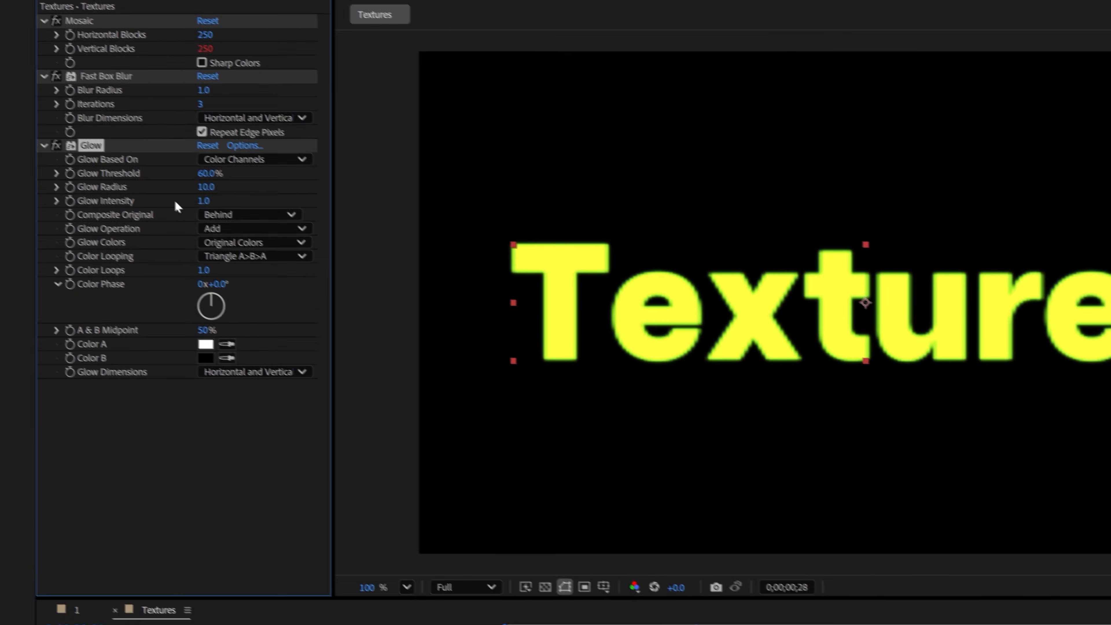
Step: Set the Glow radius to 40 and the Glow intensity to 0.6
left_click_drag(44, 111, 63, 112)
left_click_drag(294, 206, 481, 209)
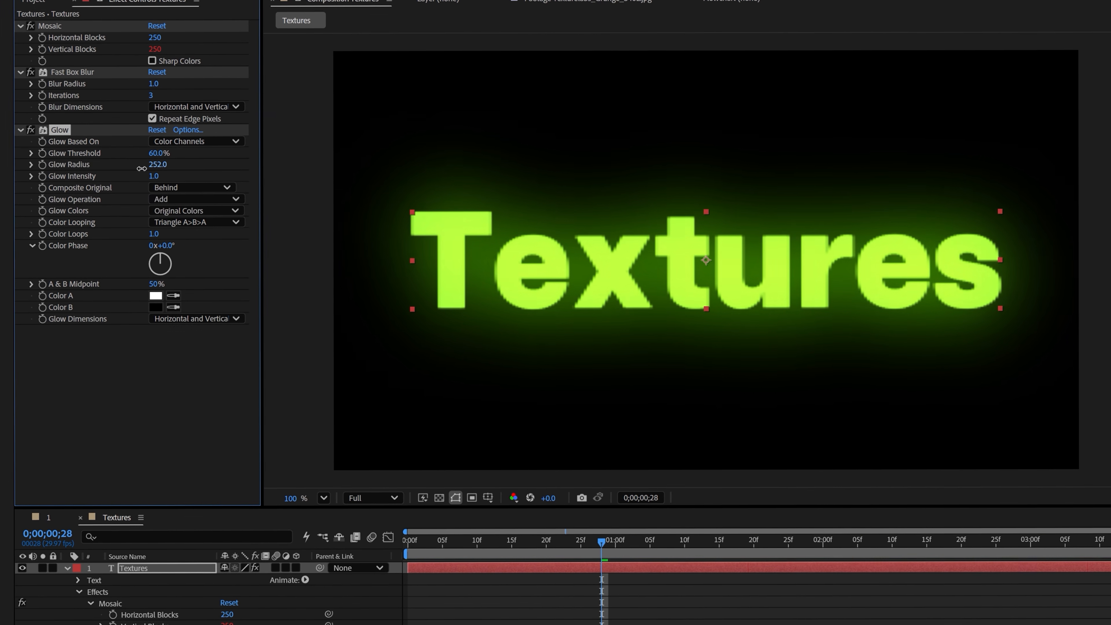
left_click_drag(141, 168, 92, 263)
scroll(551, 263, "up", 8)
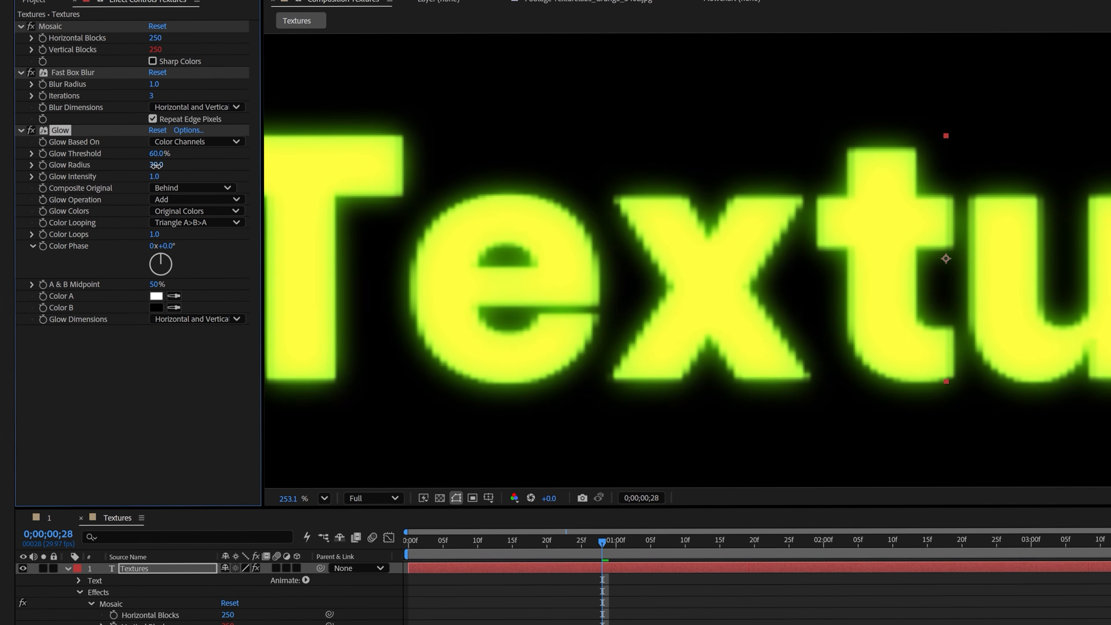
left_click_drag(162, 171, 161, 170)
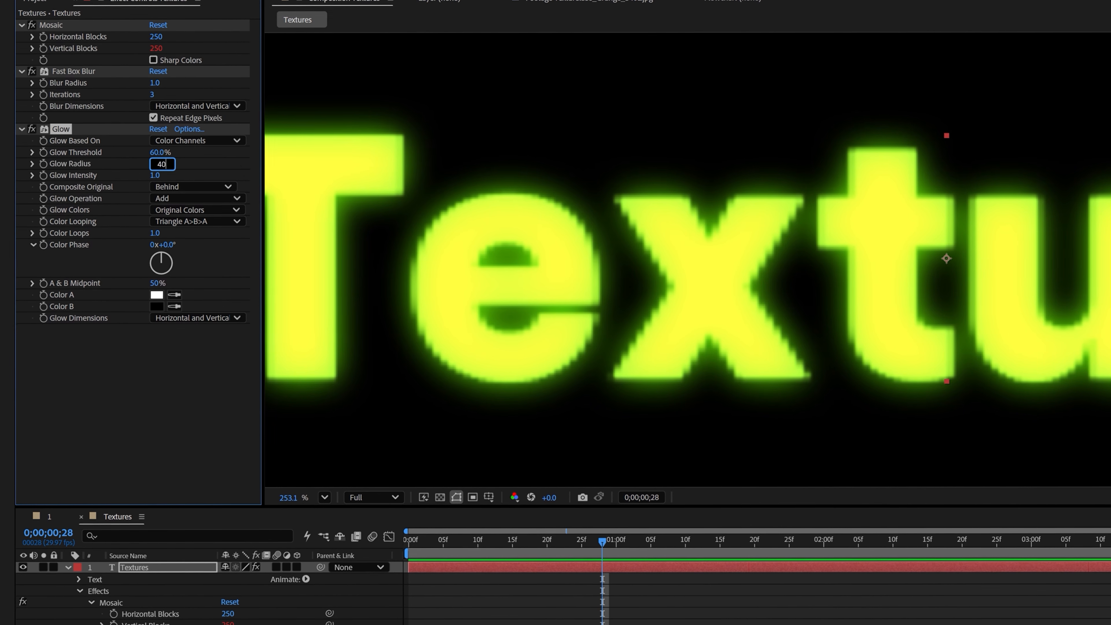
left_click(160, 175)
type(".6")
key("Return")
Step: Compare the whole text with the layer's effects switched off and back on
key("slash")
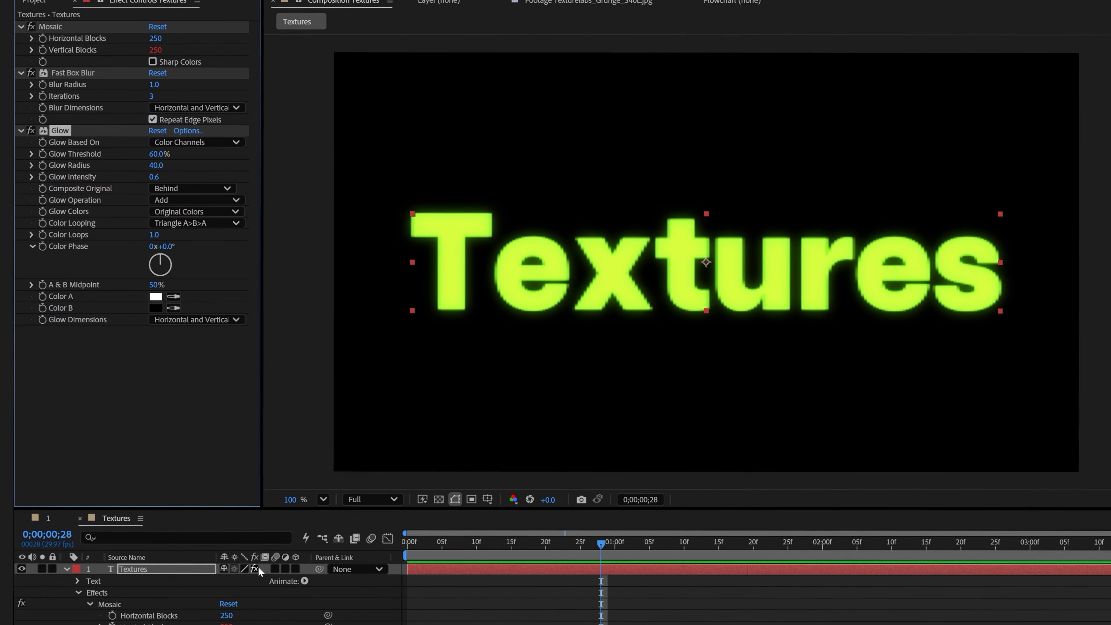
left_click(257, 567)
left_click(256, 567)
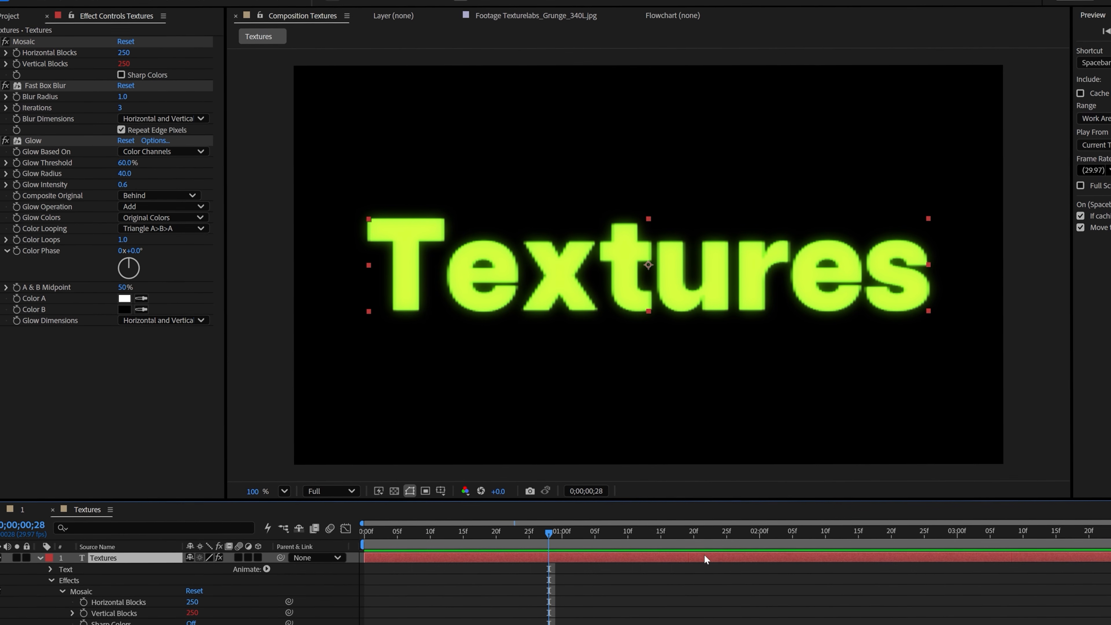
Step: Apply the CC Light Sweep effect to the Textures layer
key("ctrl+space")
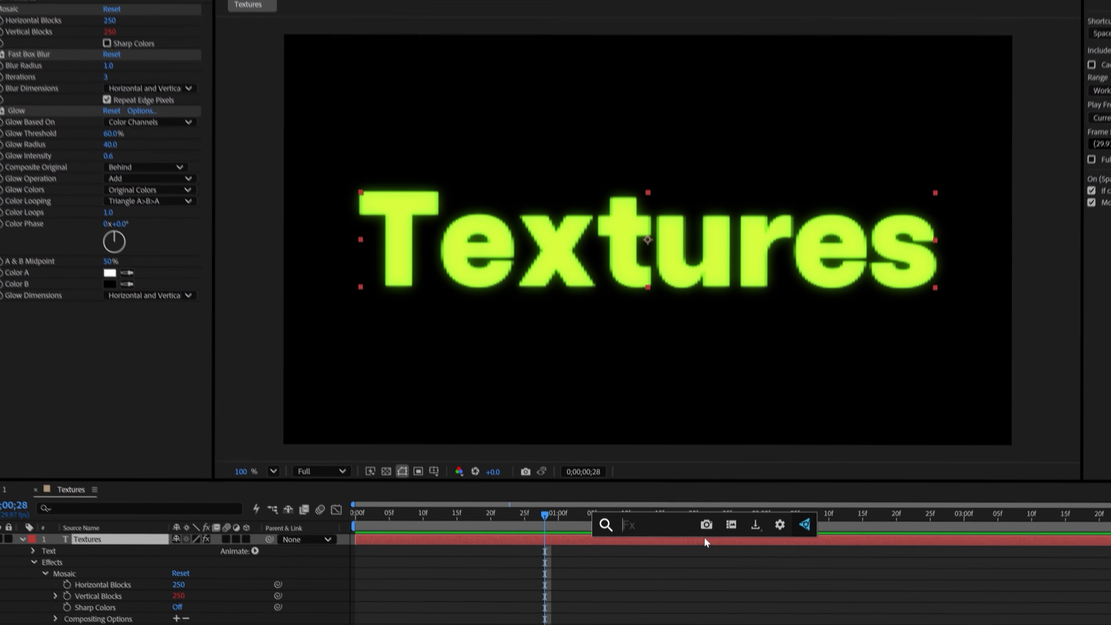
type("cc light")
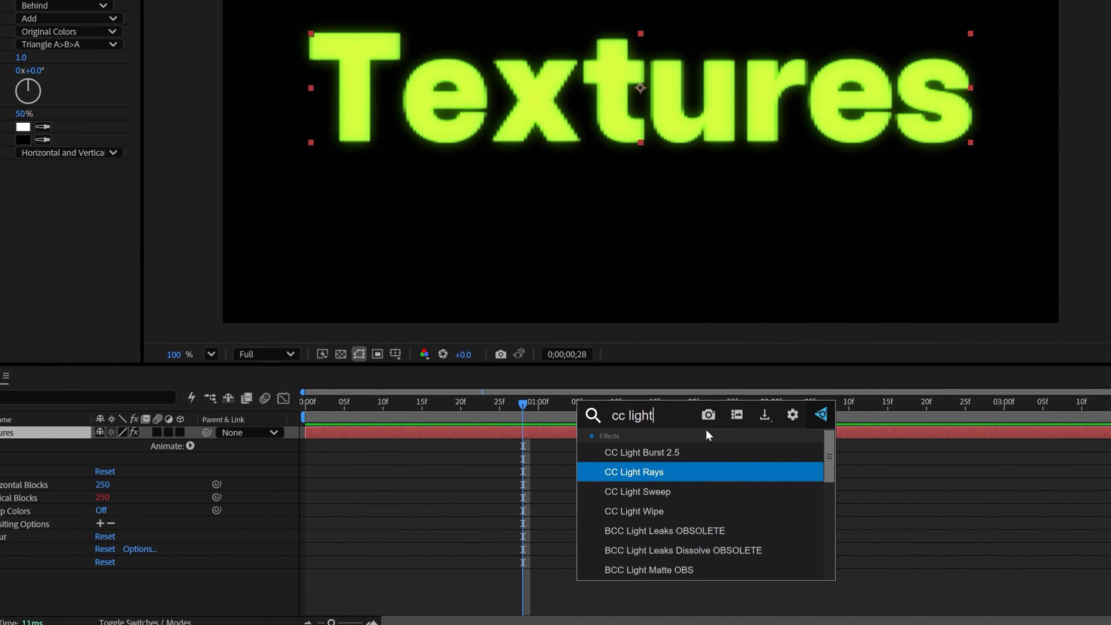
key("Down")
key("Return")
Step: Give the light sweep a Smooth shape, a width of 200 and a sweep intensity of 60
scroll(749, 42, "up", 4)
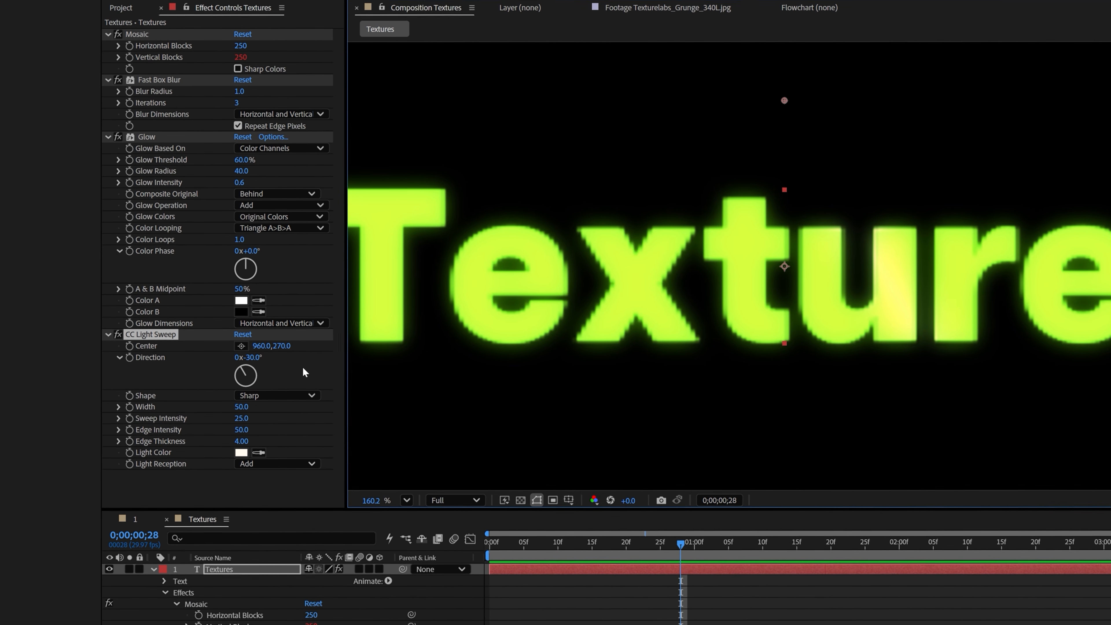
left_click(268, 421)
type("200")
key("Return")
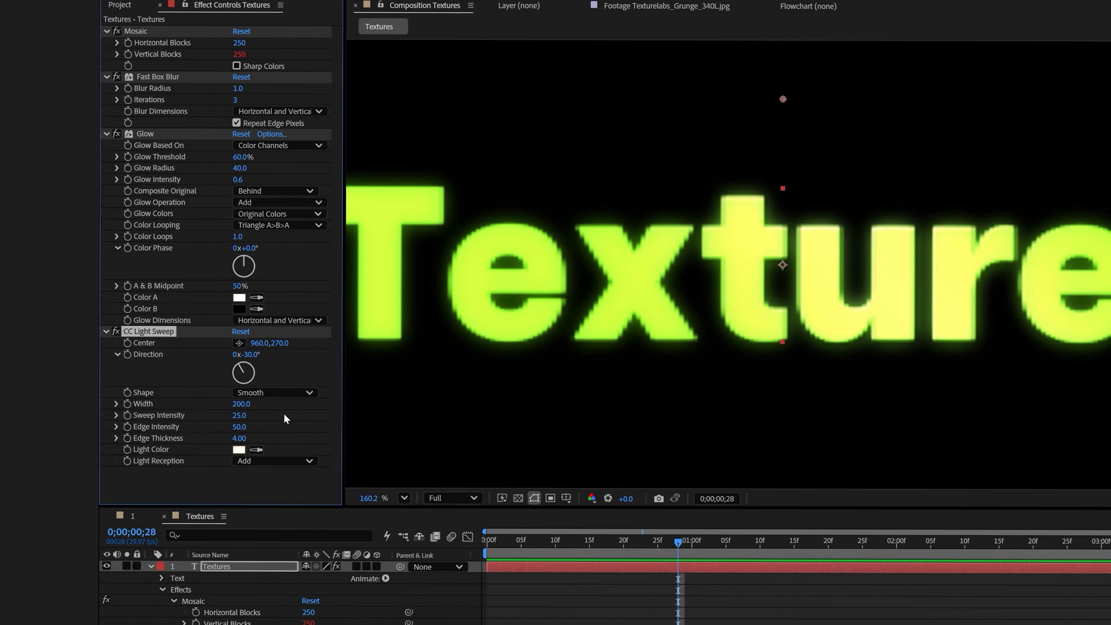
left_click(238, 415)
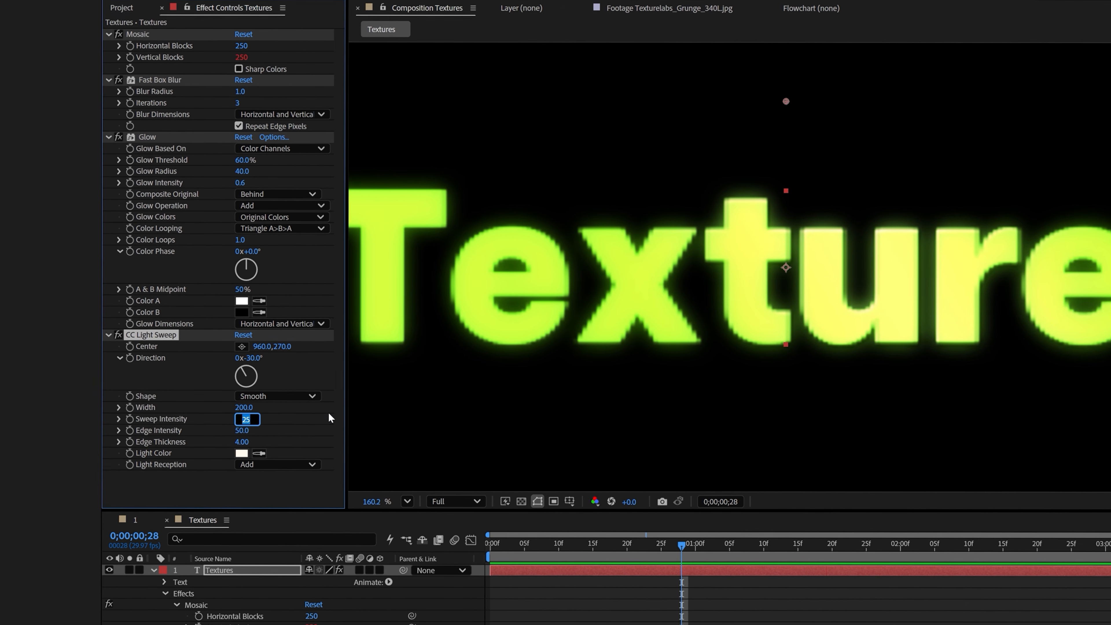
type("60")
key("Return")
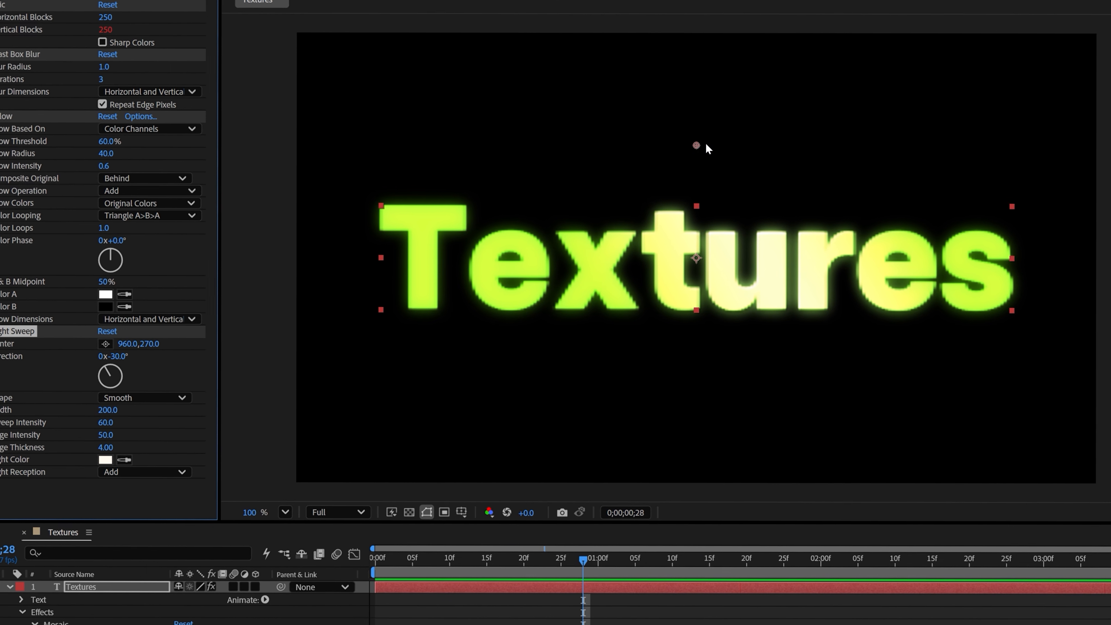
Step: Move the light sweep's center onto the T at about 298, 546 and keyframe it at 0;00;00;00
left_click_drag(695, 147, 418, 261)
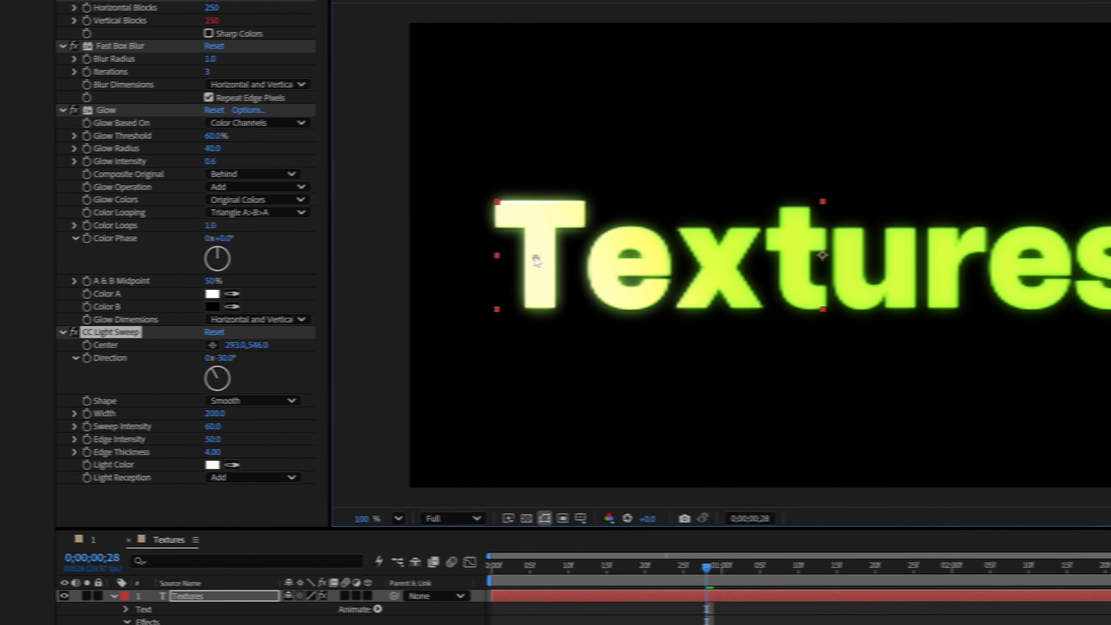
left_click_drag(536, 258, 538, 259)
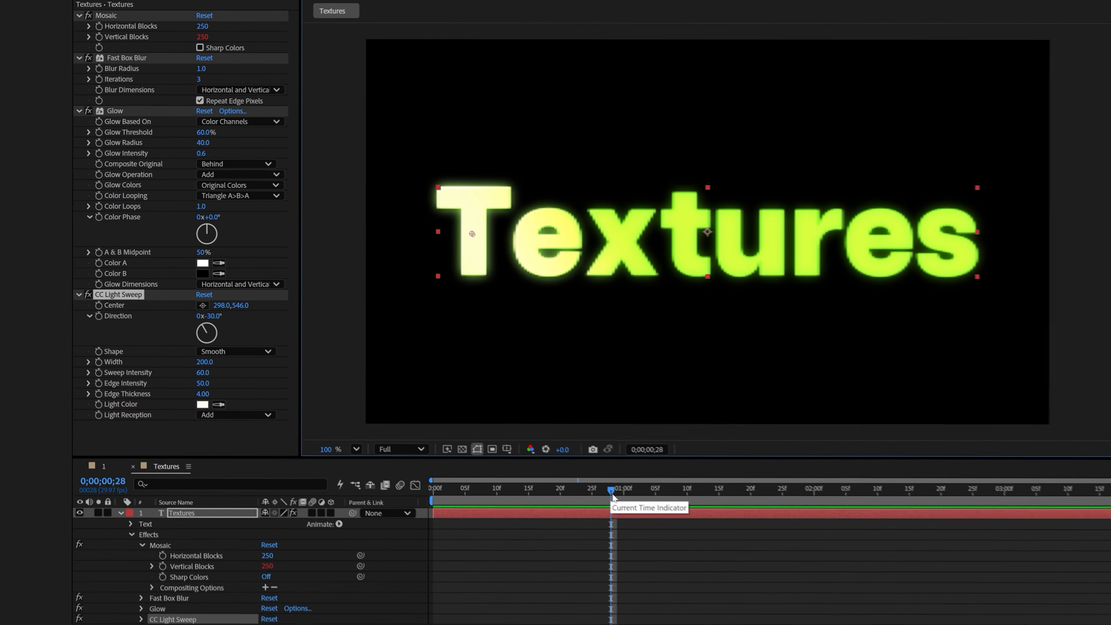
left_click_drag(742, 569, 704, 569)
left_click_drag(567, 487, 442, 489)
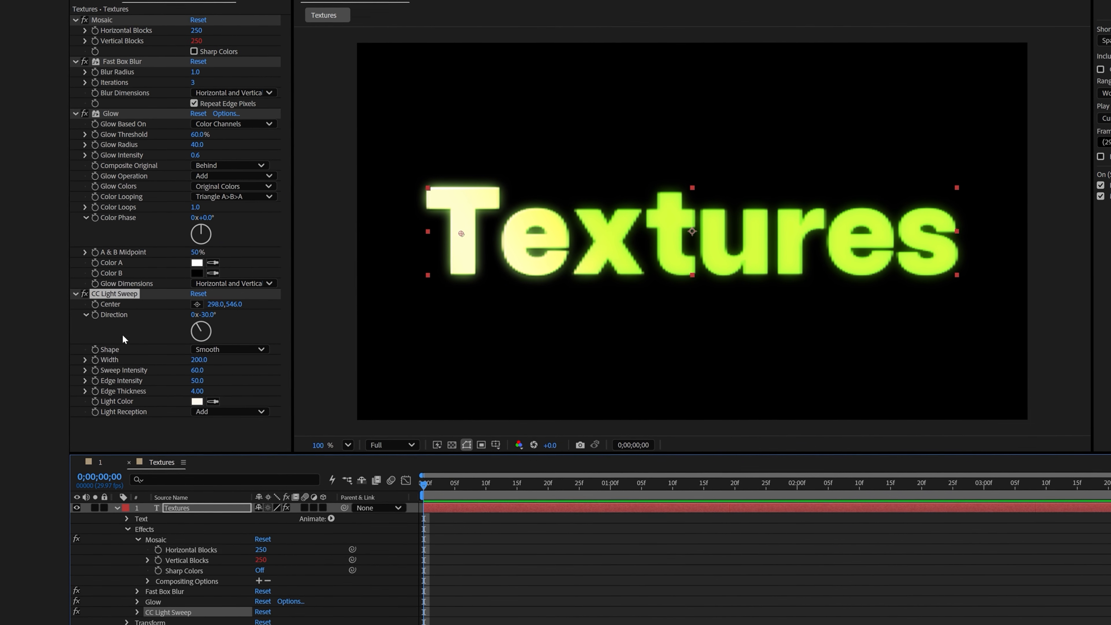
left_click(96, 302)
Step: At 0;00;01;13, keyframe the sweep's center over the final s at about 1651, 571, and preview the animation from the start
left_click_drag(443, 485, 621, 485)
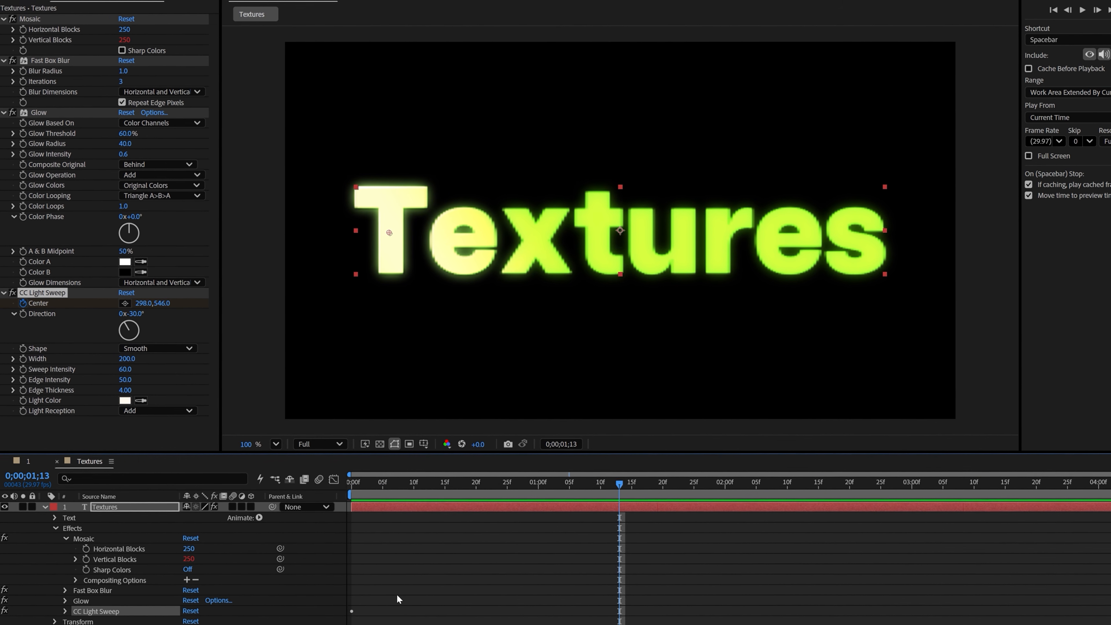
key("u")
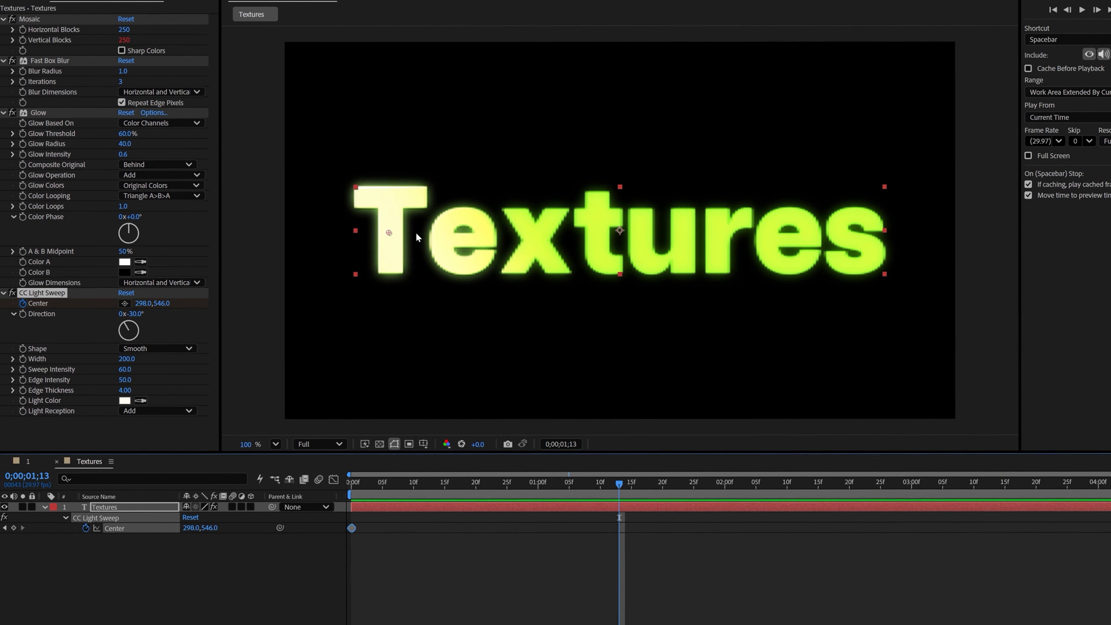
left_click_drag(390, 237, 863, 275)
left_click_drag(620, 519, 280, 536)
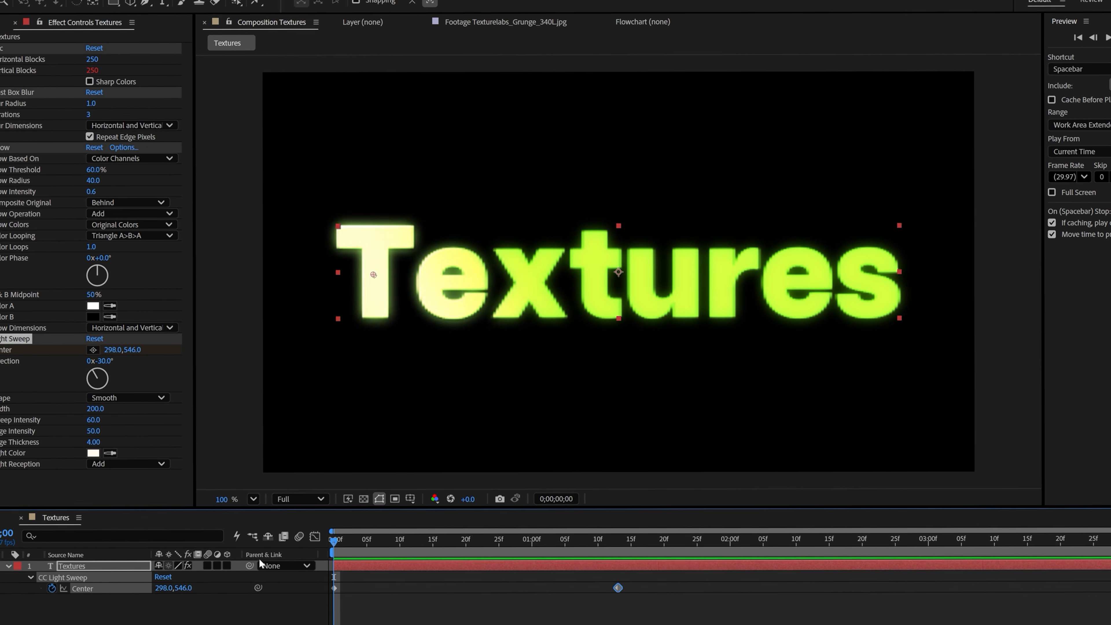
key("space")
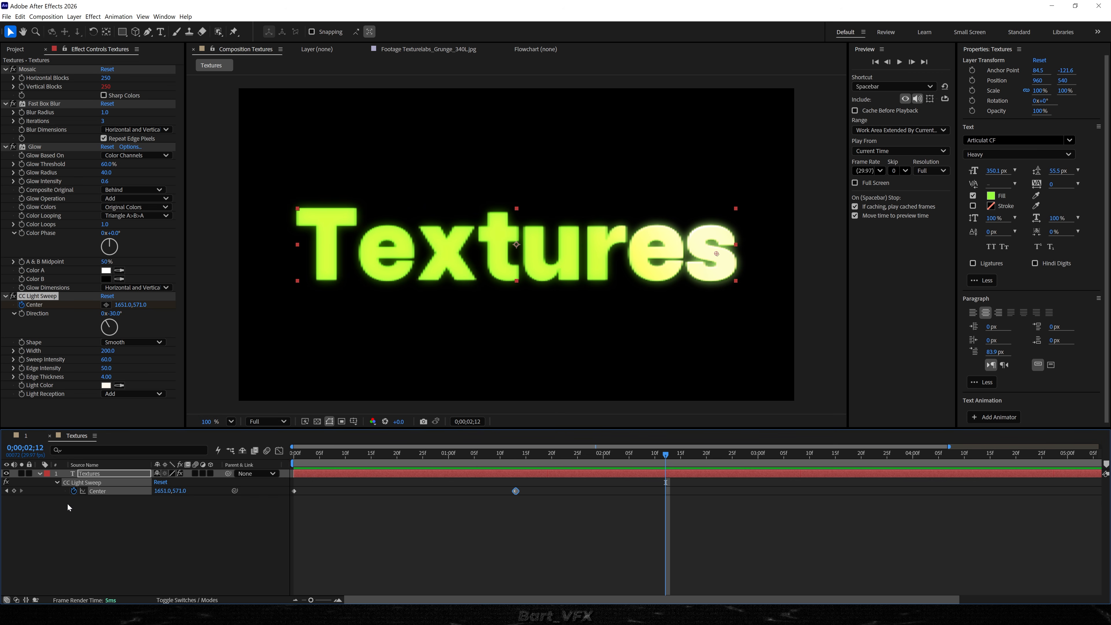
Step: Add the expression loopOut("pingpong") to the light sweep's Center property and scrub the timeline to check the looping sweep
left_click(73, 491, "alt")
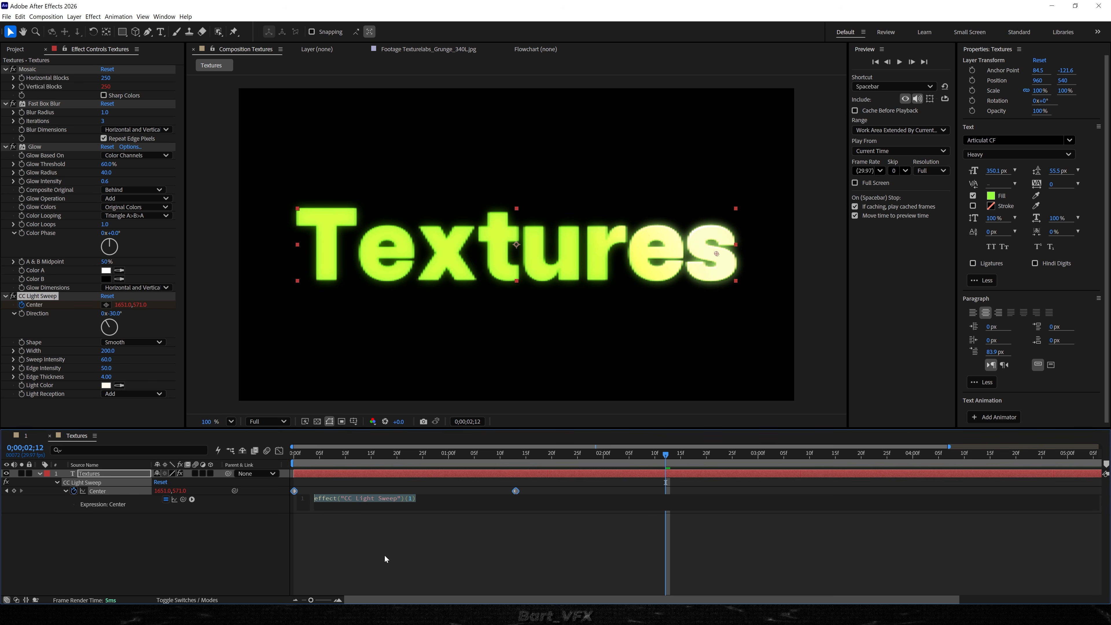
type("loopou")
key("Return")
type("\"")
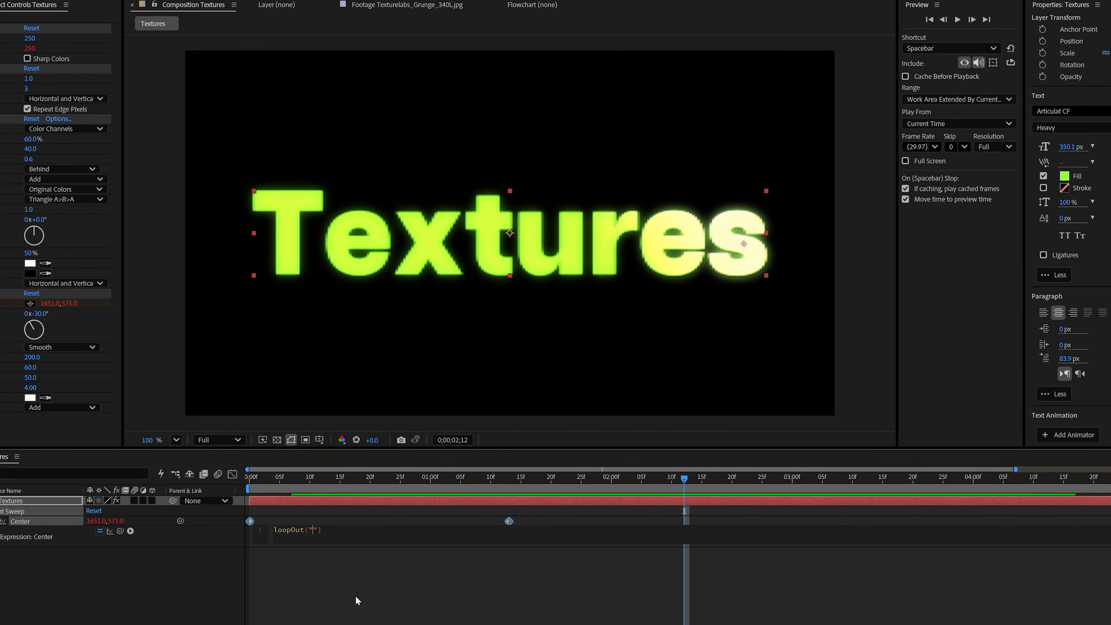
type("pingpon")
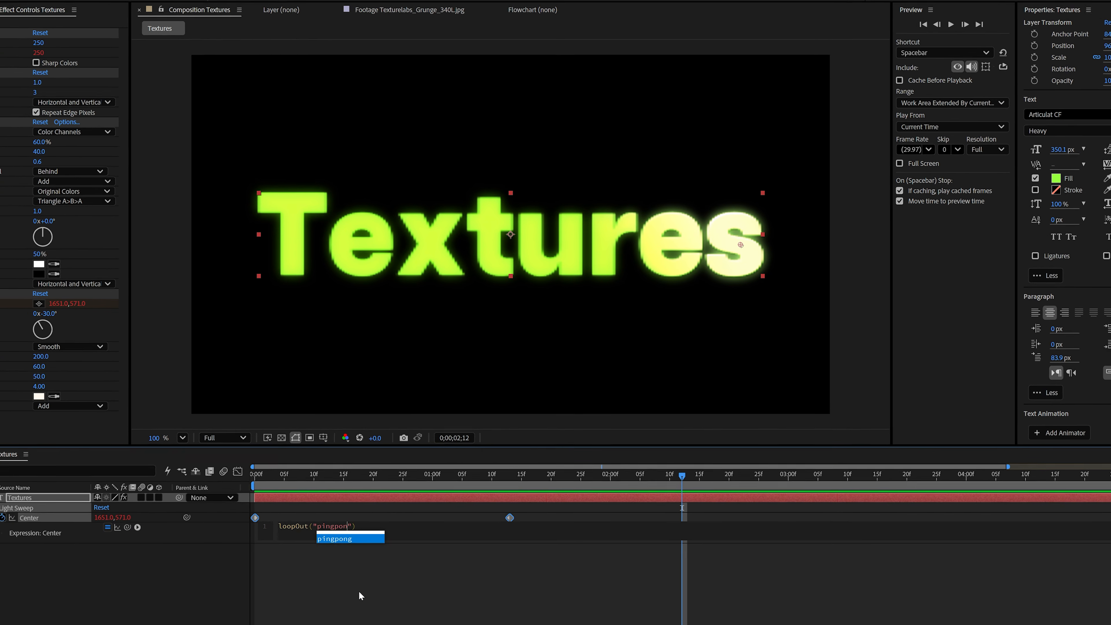
type("g")
left_click(358, 593)
left_click_drag(600, 473, 850, 445)
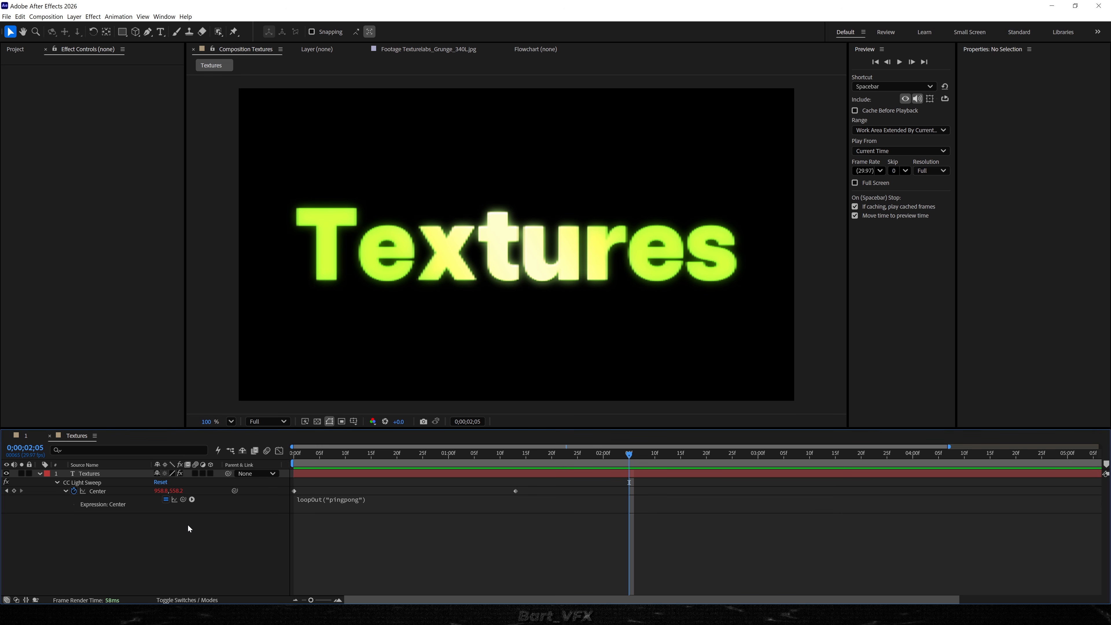
Step: Create a white 1920 × 1080 solid named White BG and place it below the Textures layer
mouse_move(165, 436)
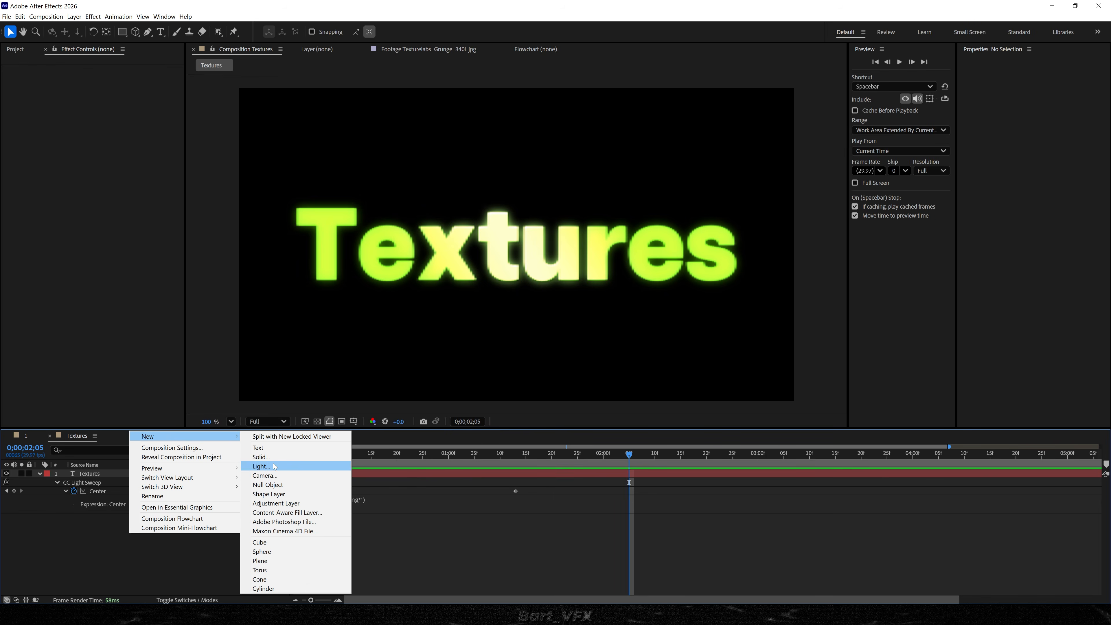
left_click(262, 456)
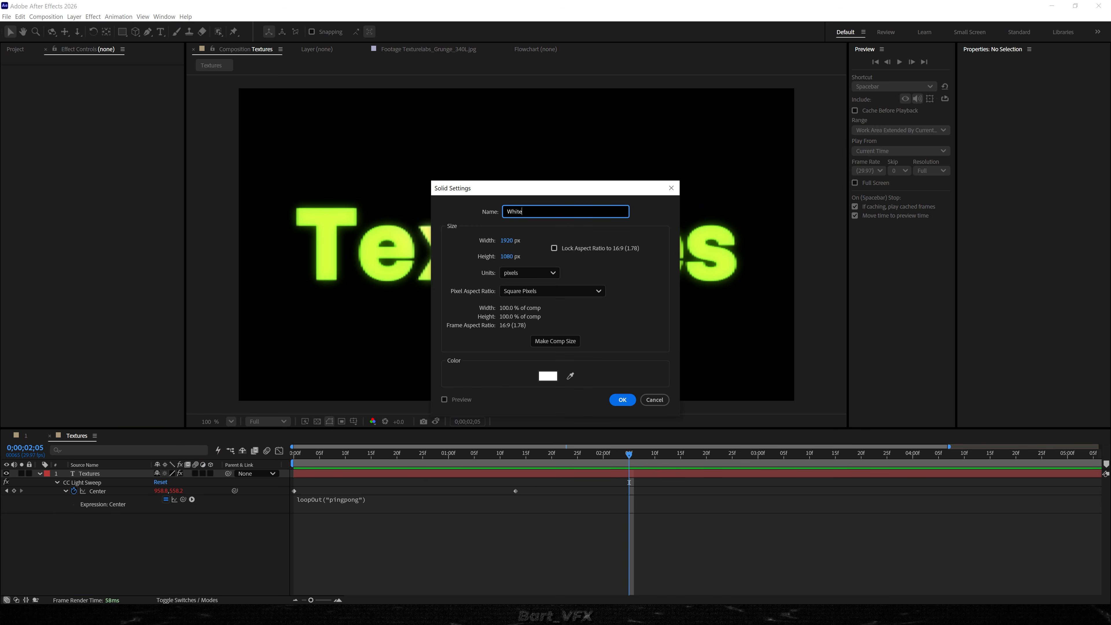
key("Return")
left_click_drag(106, 473, 100, 507)
Step: Apply the CC Vignette effect to the White BG layer
key("ctrl+space")
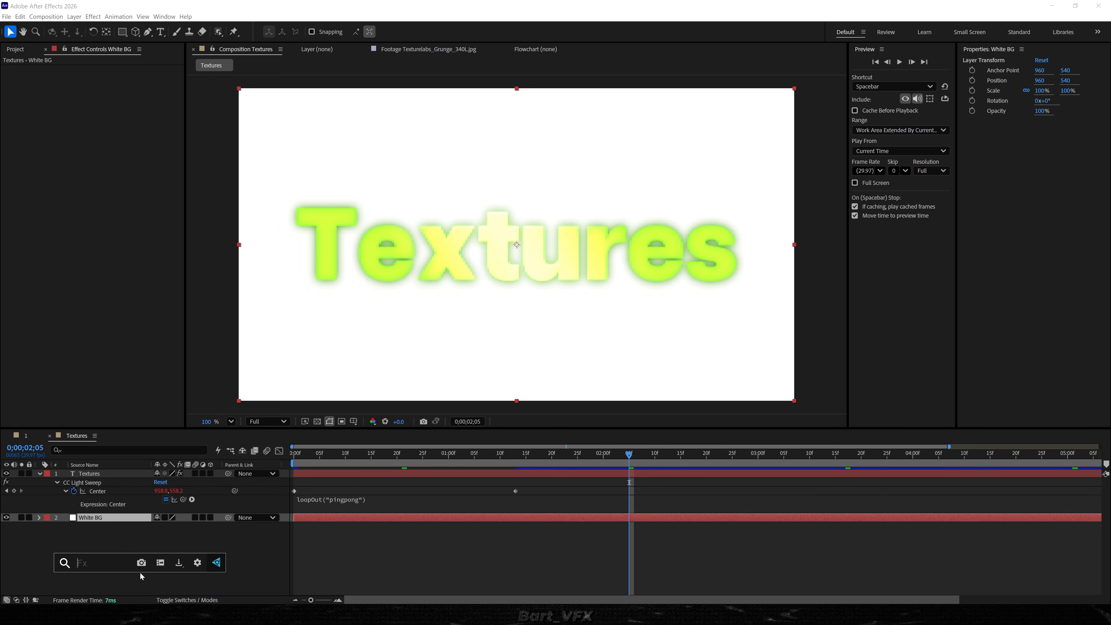
type("cc vigne")
key("Return")
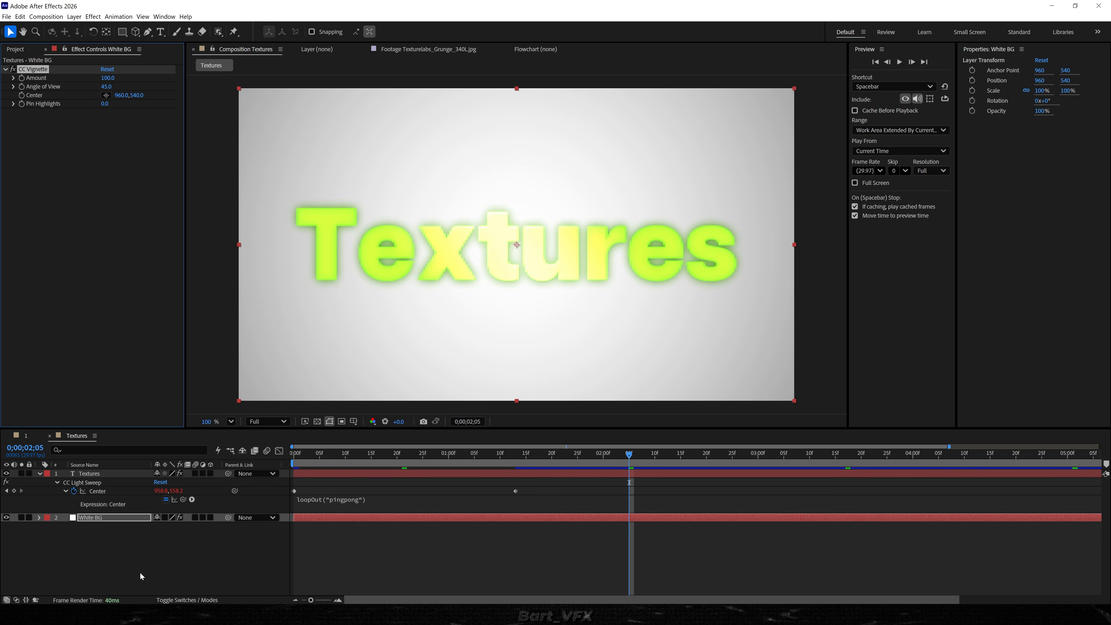
Step: Apply a Drop Shadow effect to the Textures layer and set its distance to 17
left_click(95, 472)
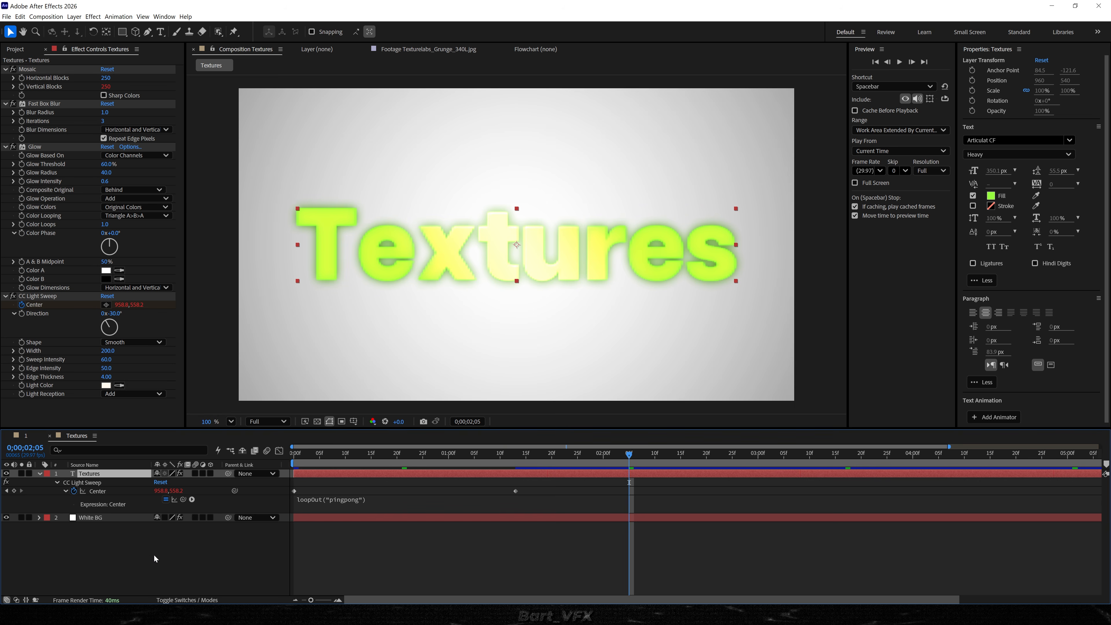
key("ctrl+space")
type("drop")
key("Return")
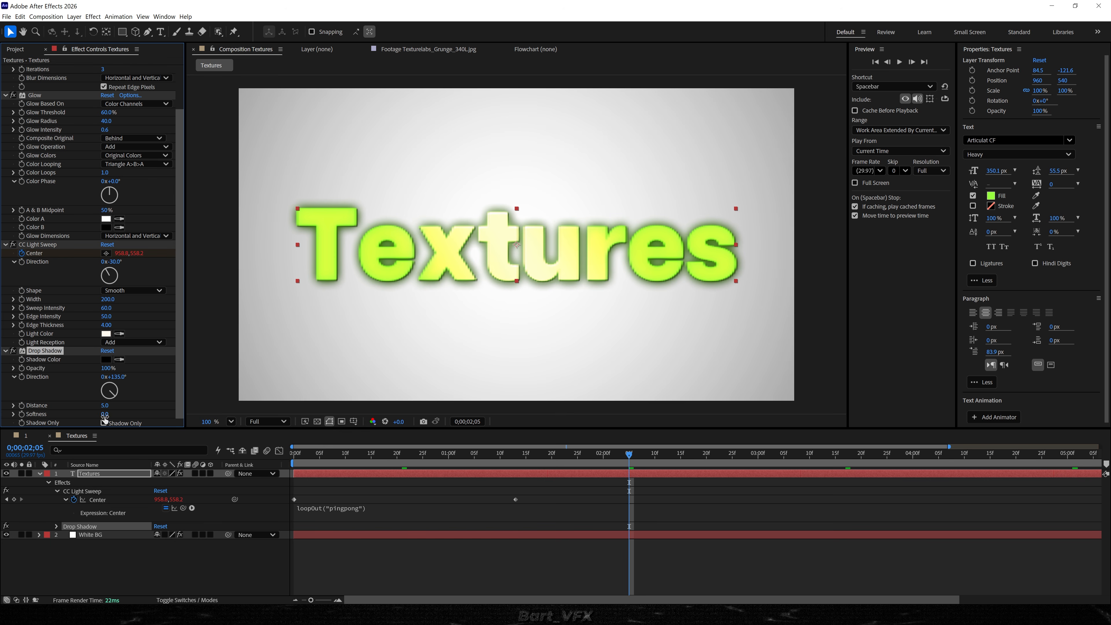
type("17")
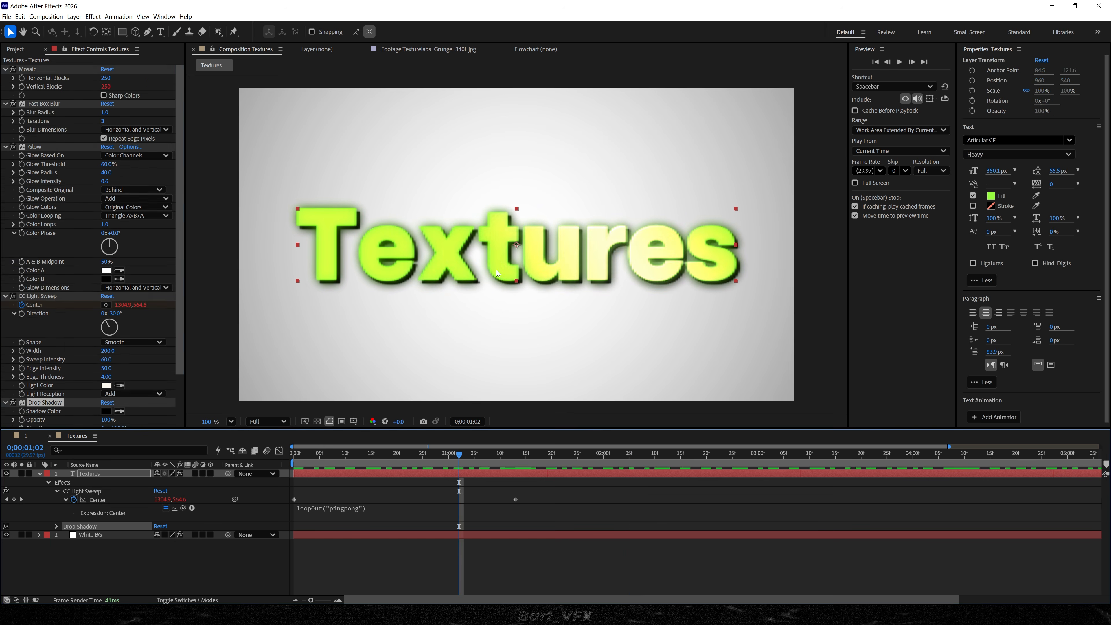
Step: Apply the Noise effect to the Textures layer and enter its amount of noise
scroll(516, 272, "up", 5)
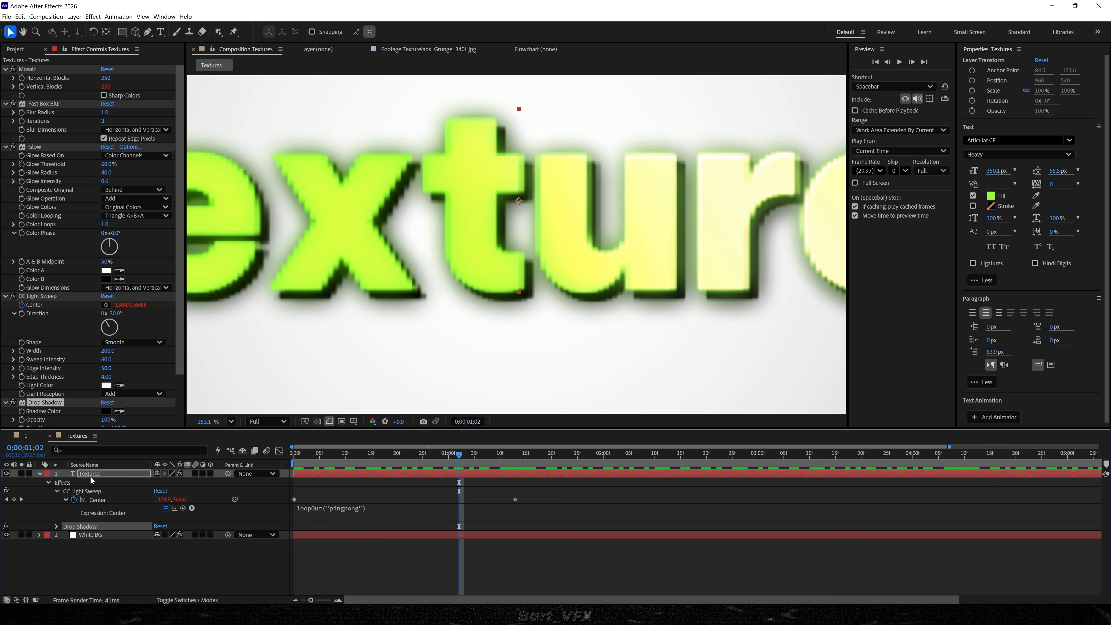
left_click(90, 477)
key("ctrl+space")
type("noise")
key("Return")
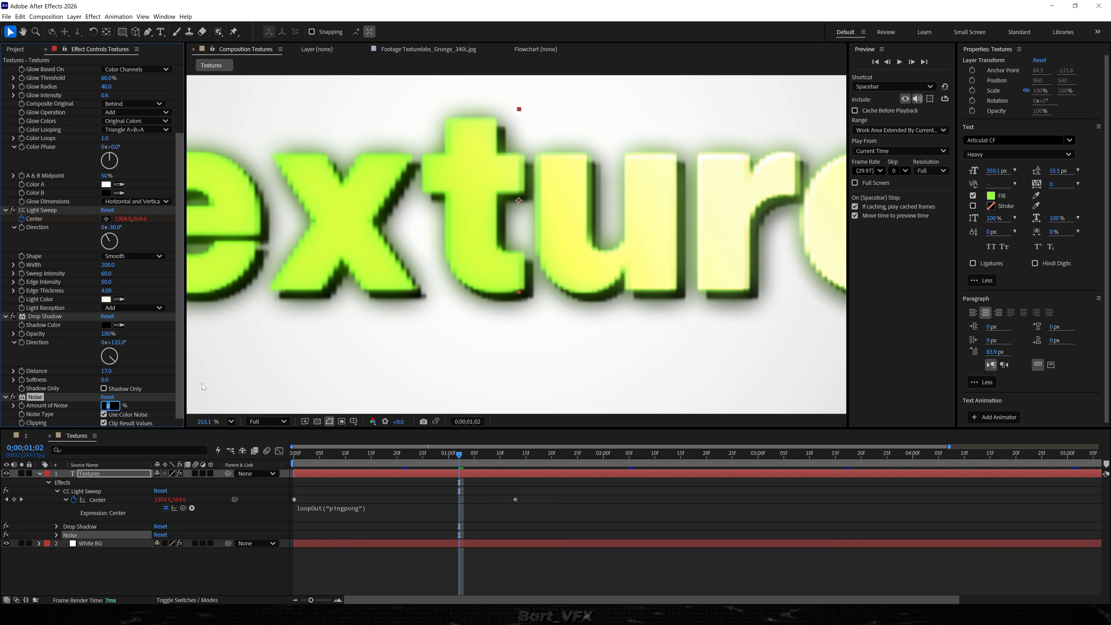
key("Return")
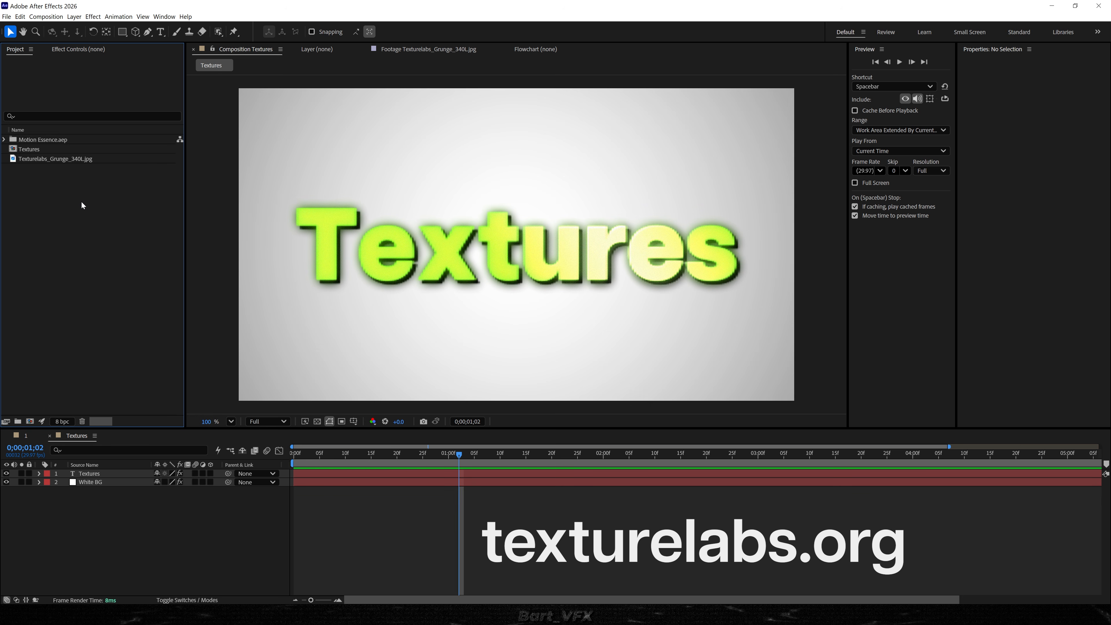
Step: Examine the Texturelabs_Grunge_340L.jpg footage on its own and return to the Textures composition
double_click(34, 160)
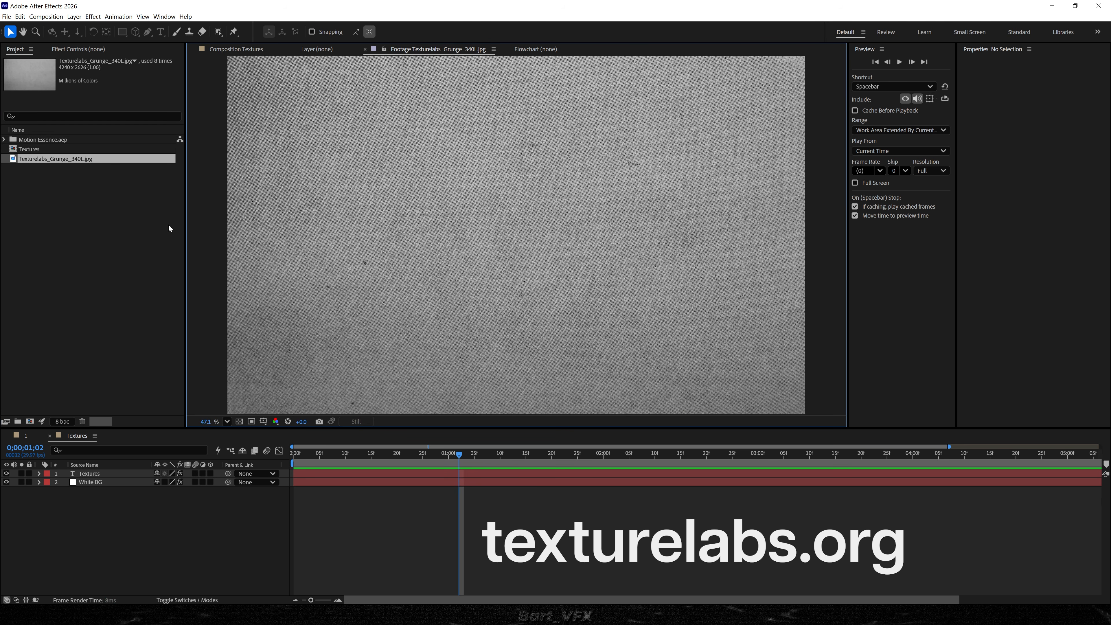
left_click(237, 49)
left_click(119, 231)
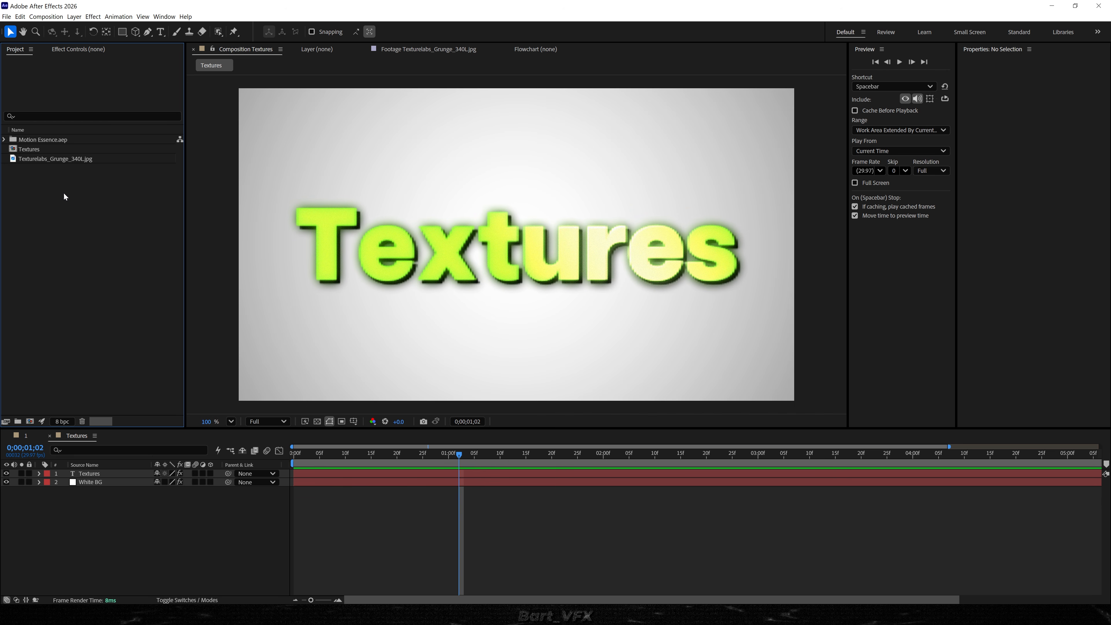
Step: Place Texturelabs_Grunge_340L.jpg in the composition above the Textures layer
left_click_drag(40, 160, 76, 471)
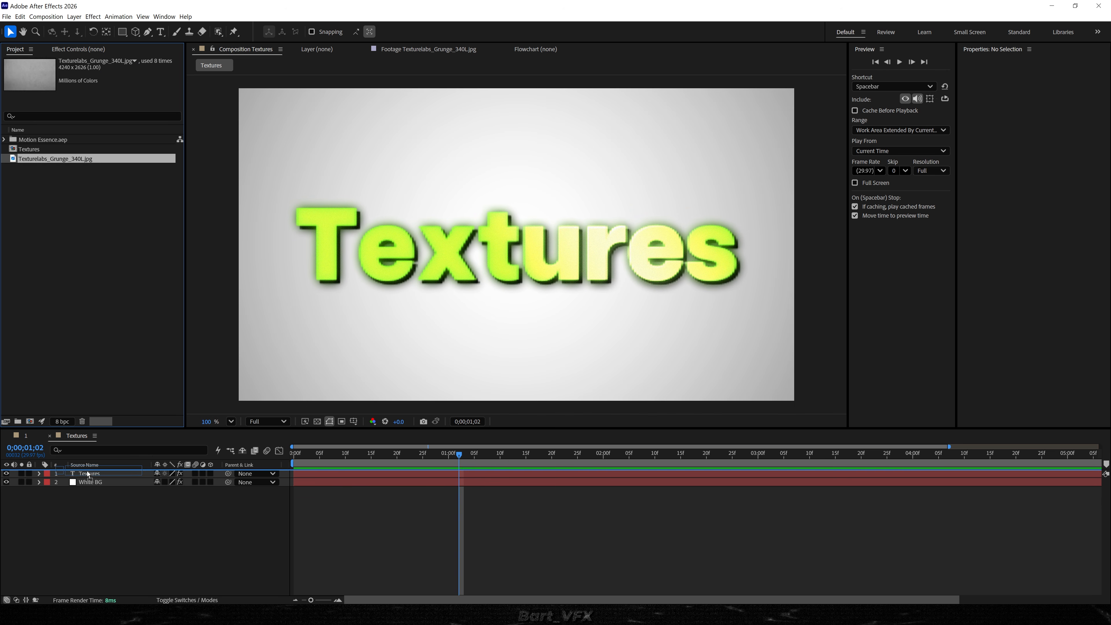
left_click(234, 526)
left_click(137, 466)
left_click(133, 475)
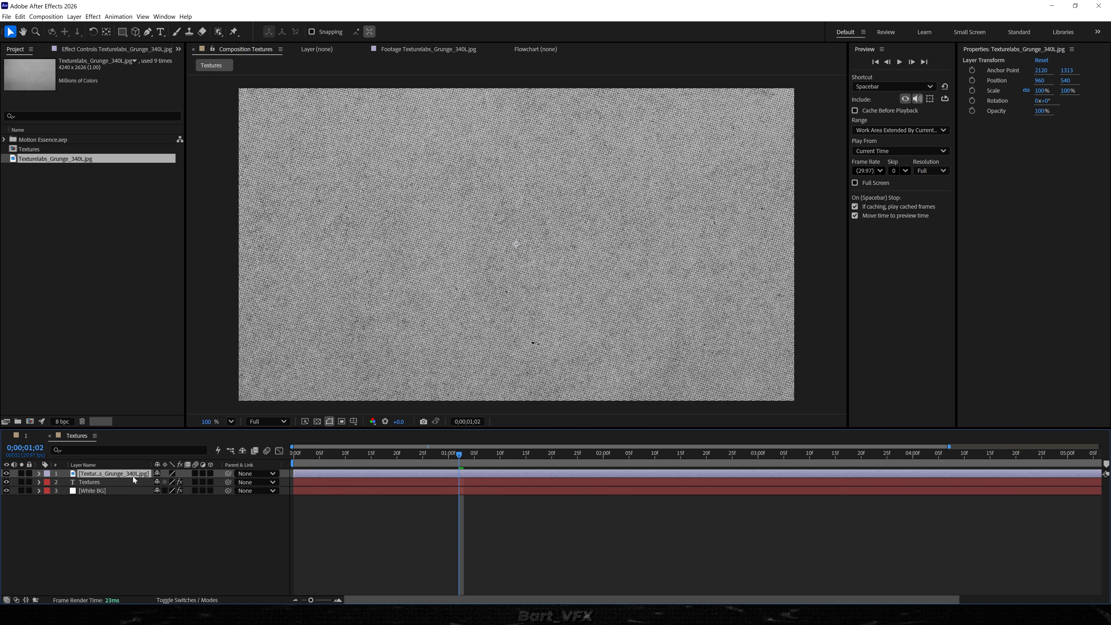
Step: Scale the grunge texture layer to 92.6%
key("s")
left_click_drag(169, 485, 166, 485)
left_click(137, 511)
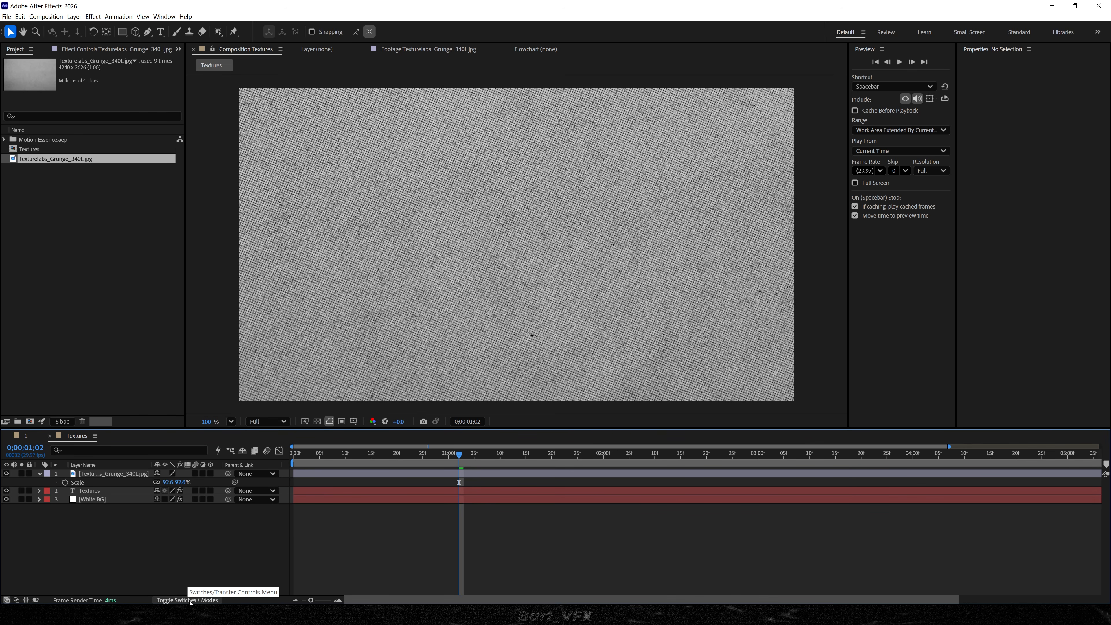
Step: Use the Textures layer as the grunge layer's track matte and turn the Textures layer's visibility back on
left_click(179, 600)
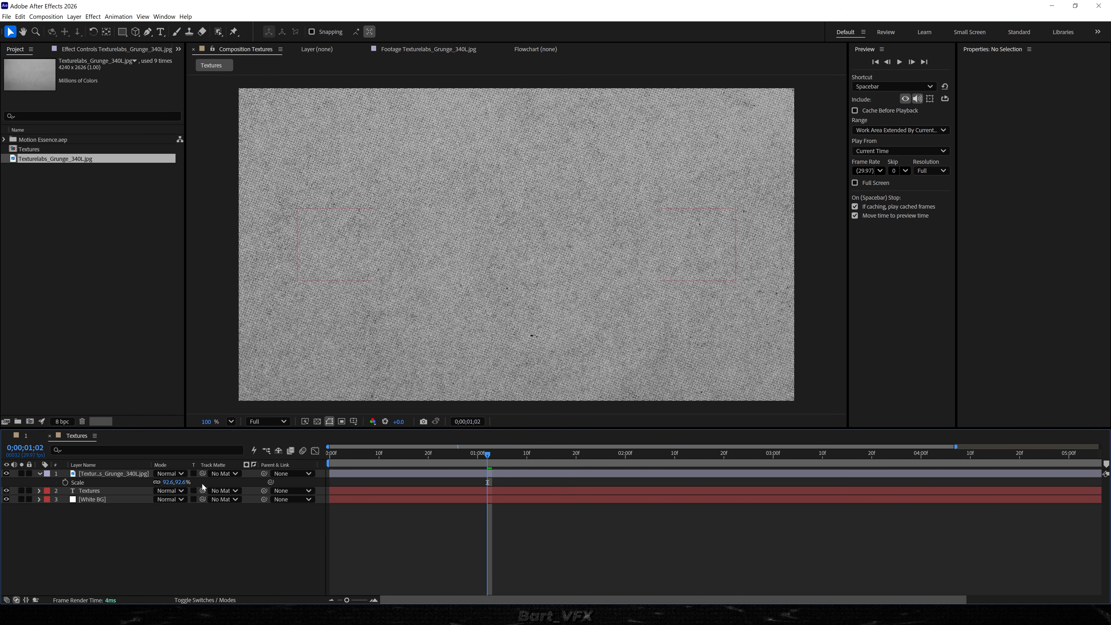
left_click_drag(203, 474, 107, 495)
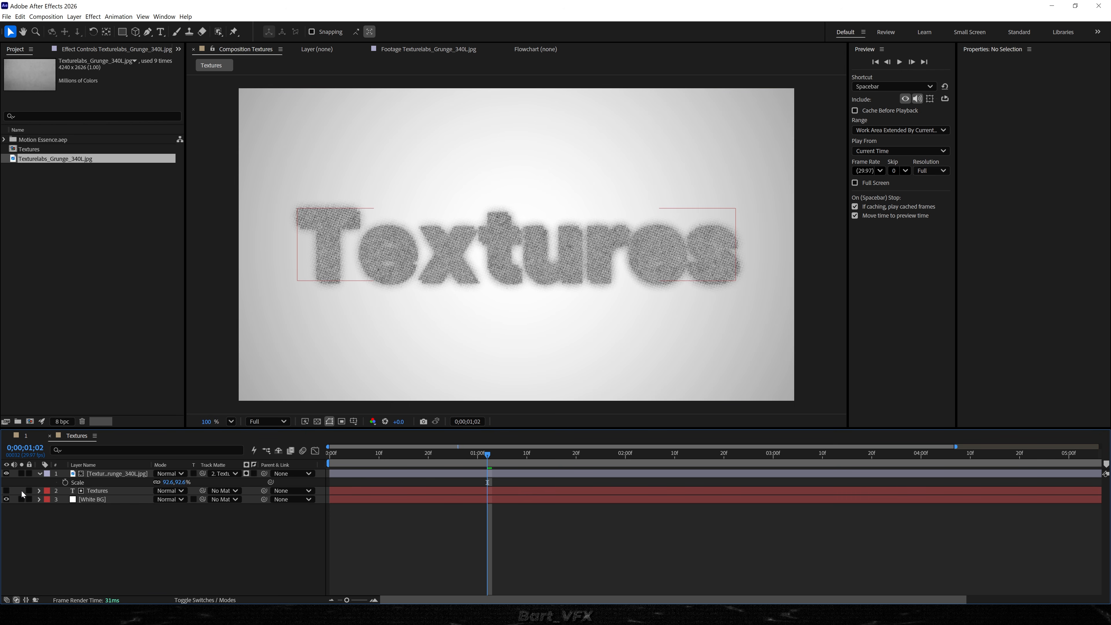
left_click(7, 491)
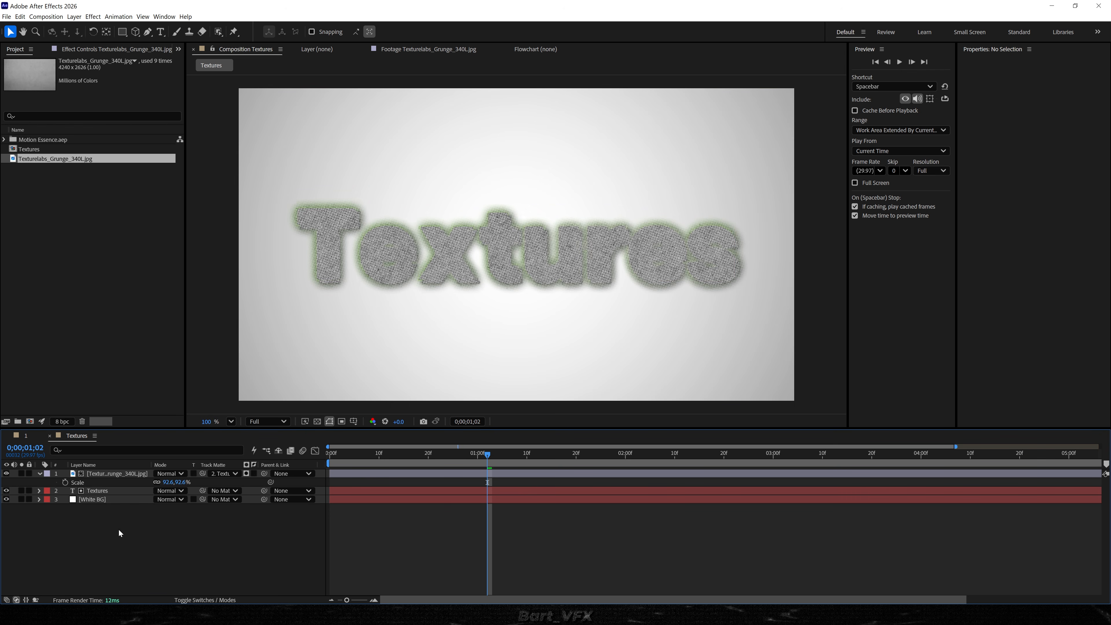
Step: Set the grunge texture layer's blending mode to Overlay and inspect the texture on the letters up close
left_click(125, 474)
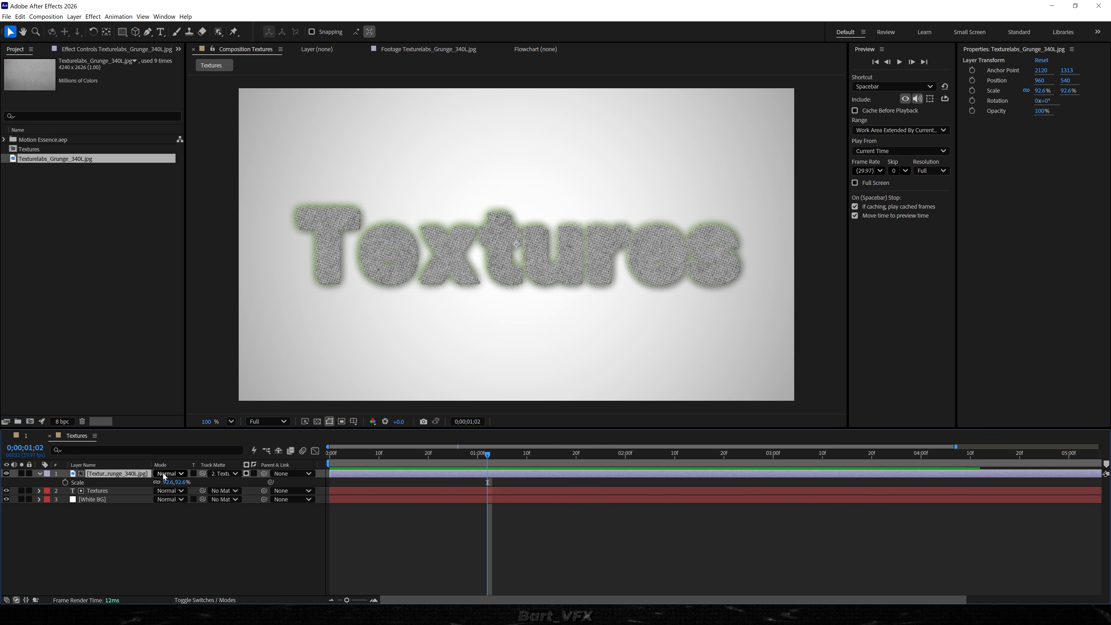
left_click(168, 473)
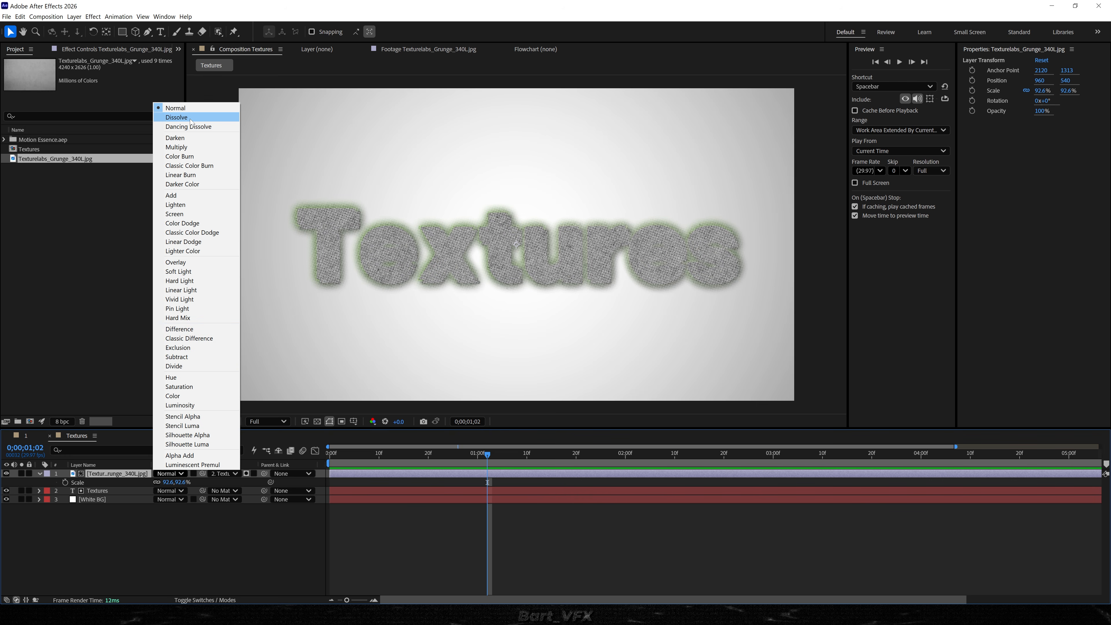
left_click(195, 262)
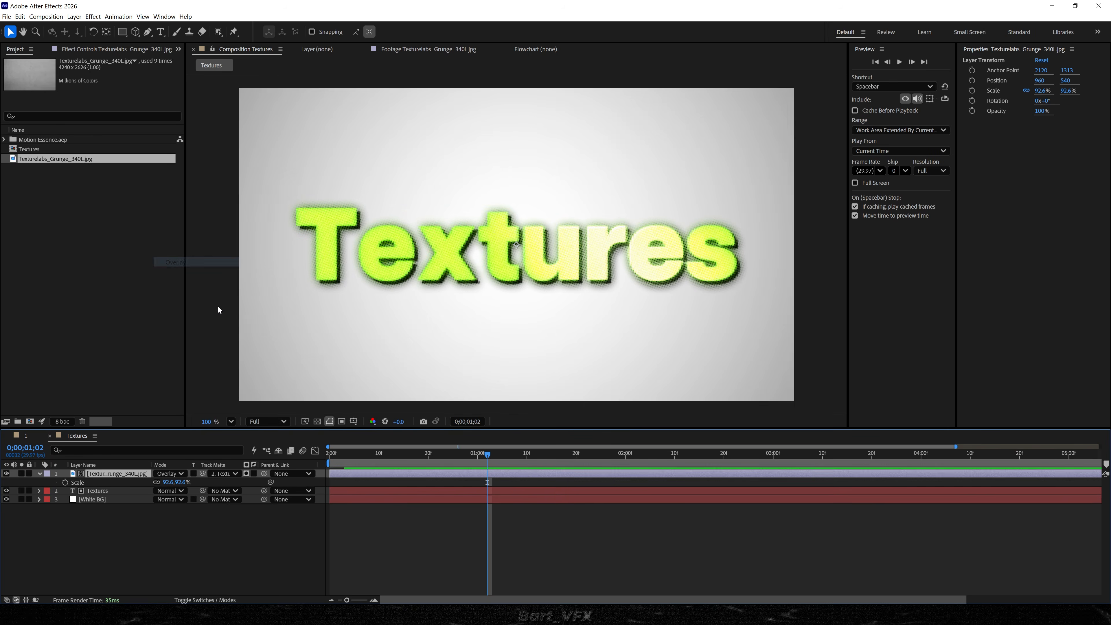
scroll(380, 265, "up", 10)
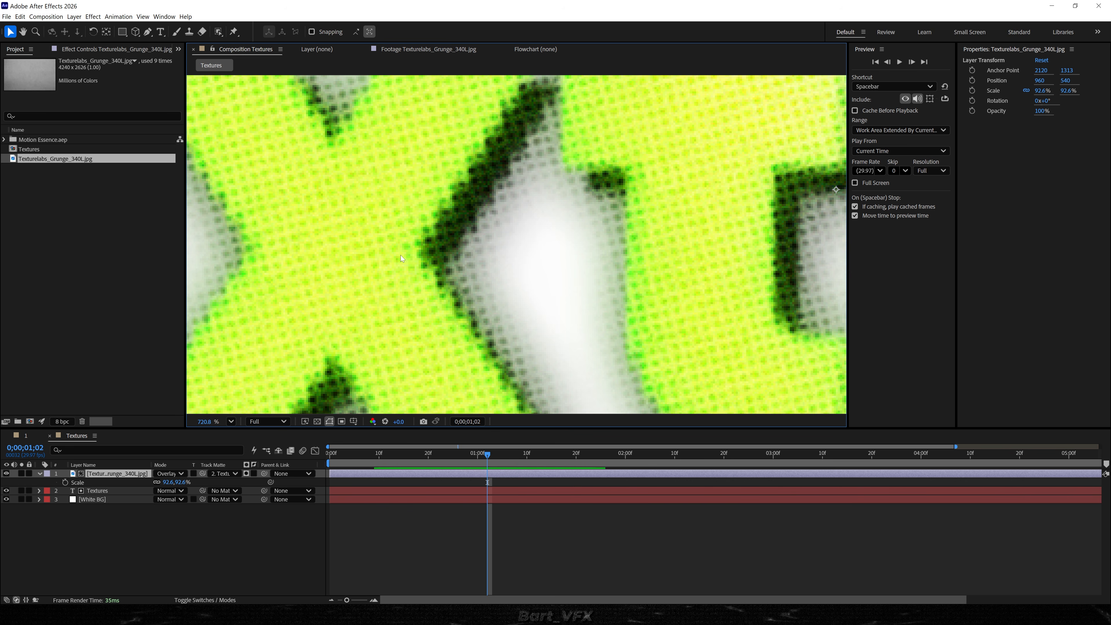
key("slash")
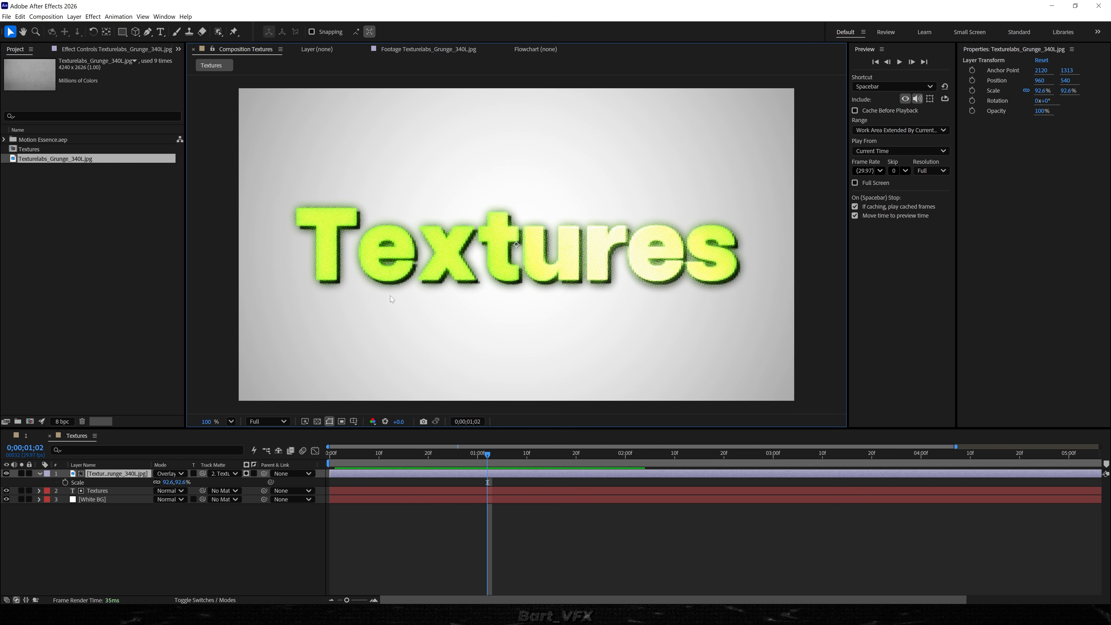
Step: Try the Hard Light blending mode at 20% opacity on the grunge texture layer and undo both changes
scroll(392, 338, "up", 6)
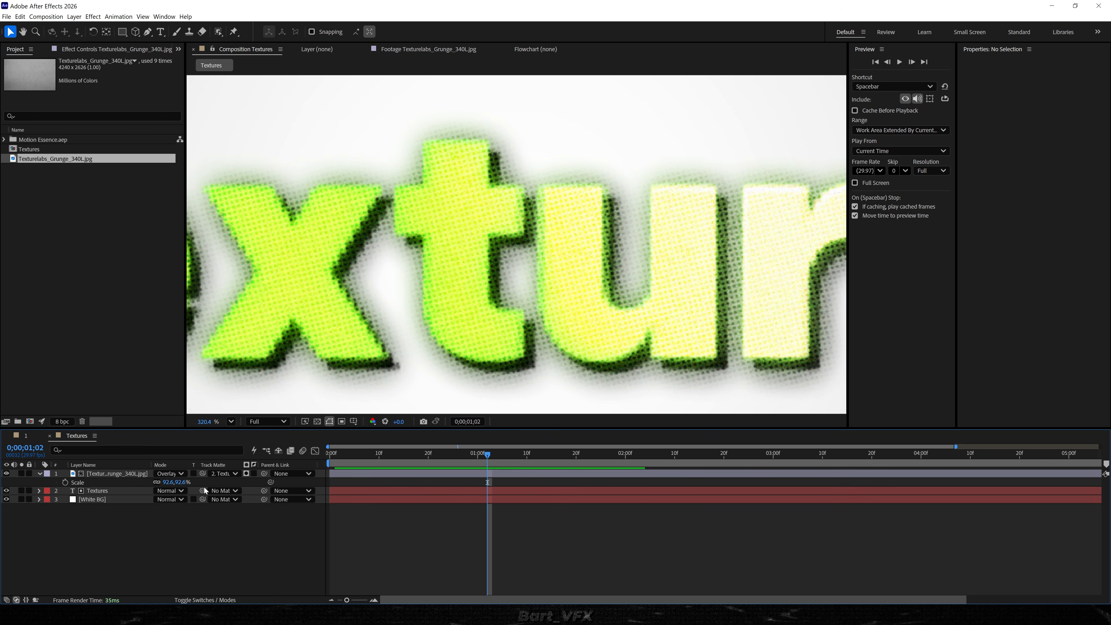
left_click(172, 470)
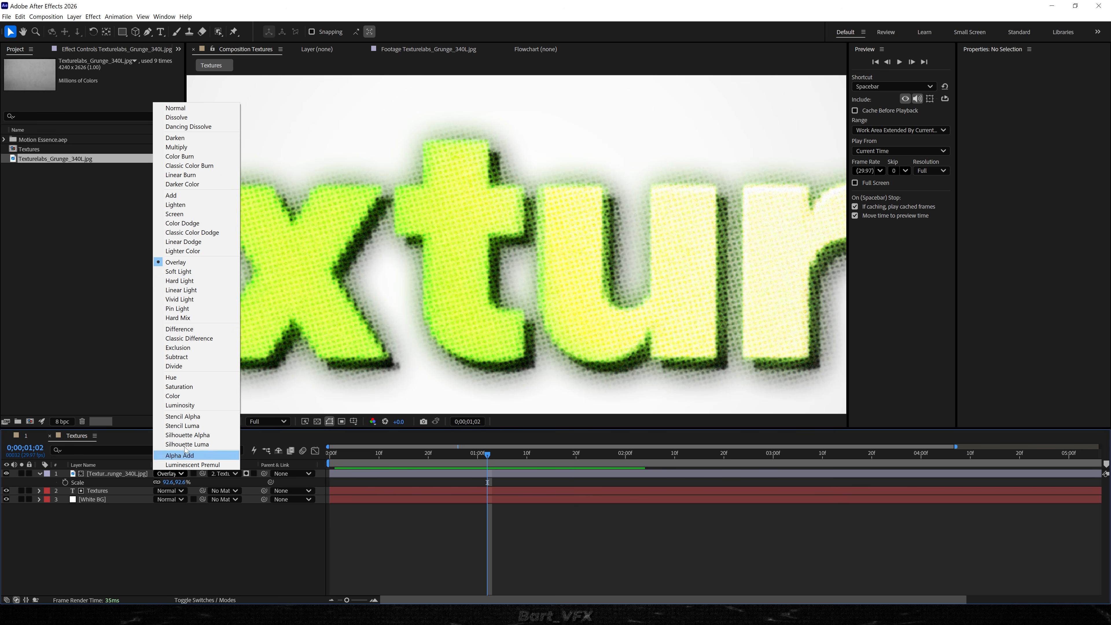
left_click(177, 280)
scroll(388, 274, "up", 3)
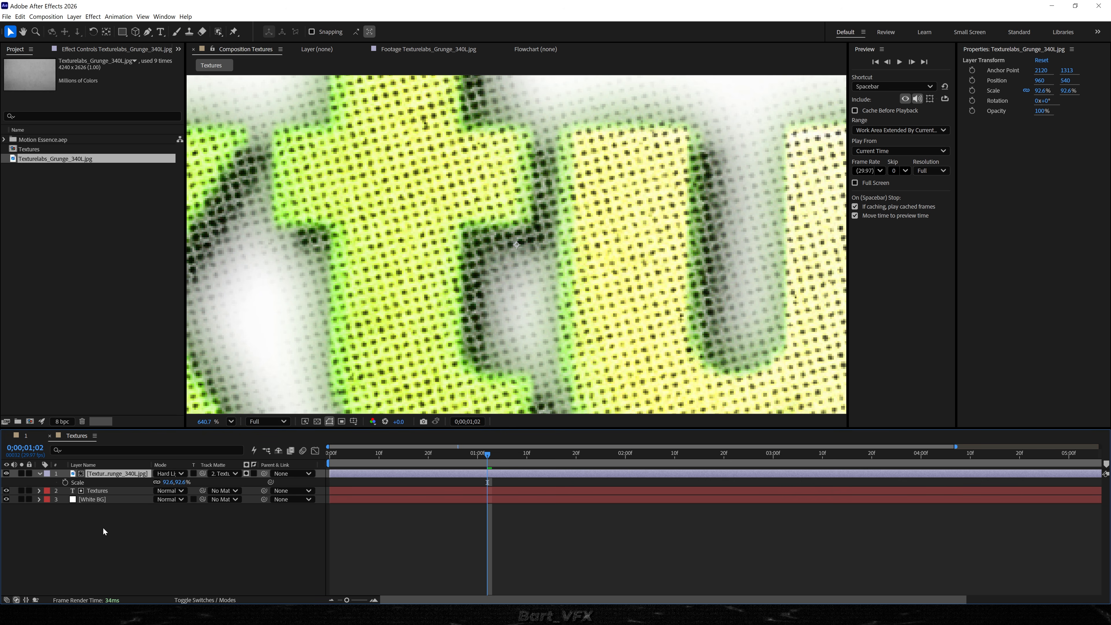
key("t")
left_click(162, 482)
type("20")
key("Return")
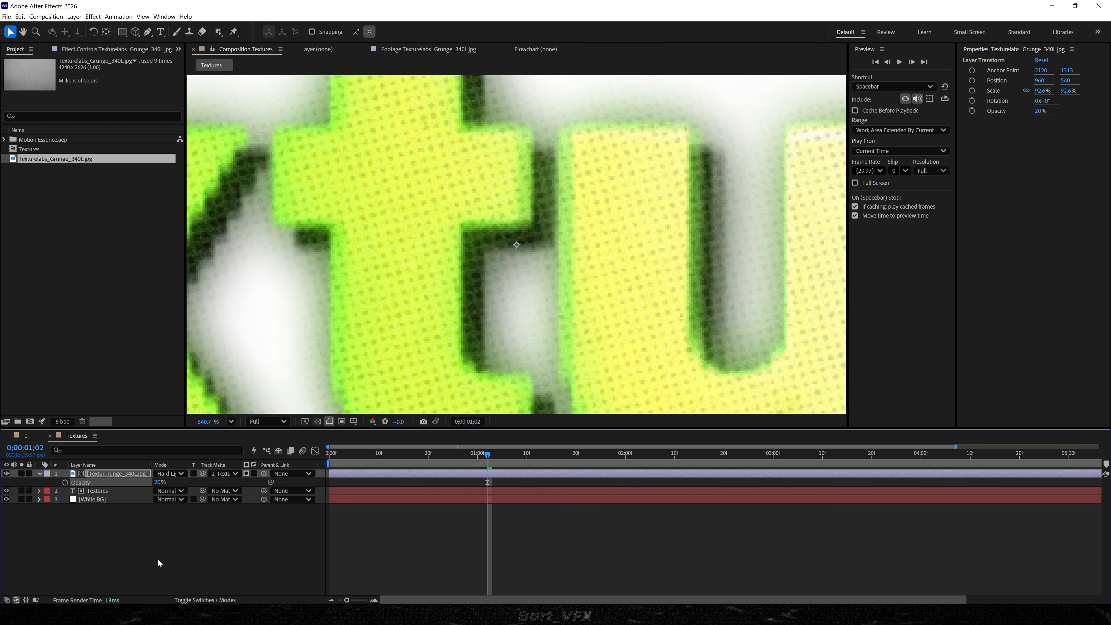
key("ctrl+z")
left_click(151, 482)
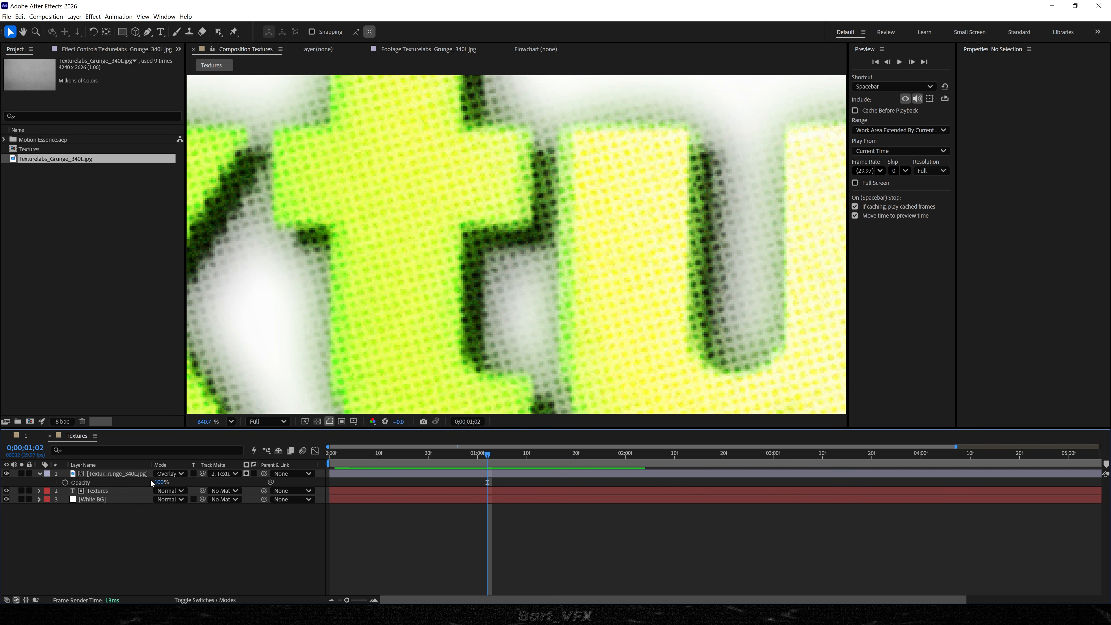
Step: Apply the Displacement Map effect to the Textures text layer
key("slash")
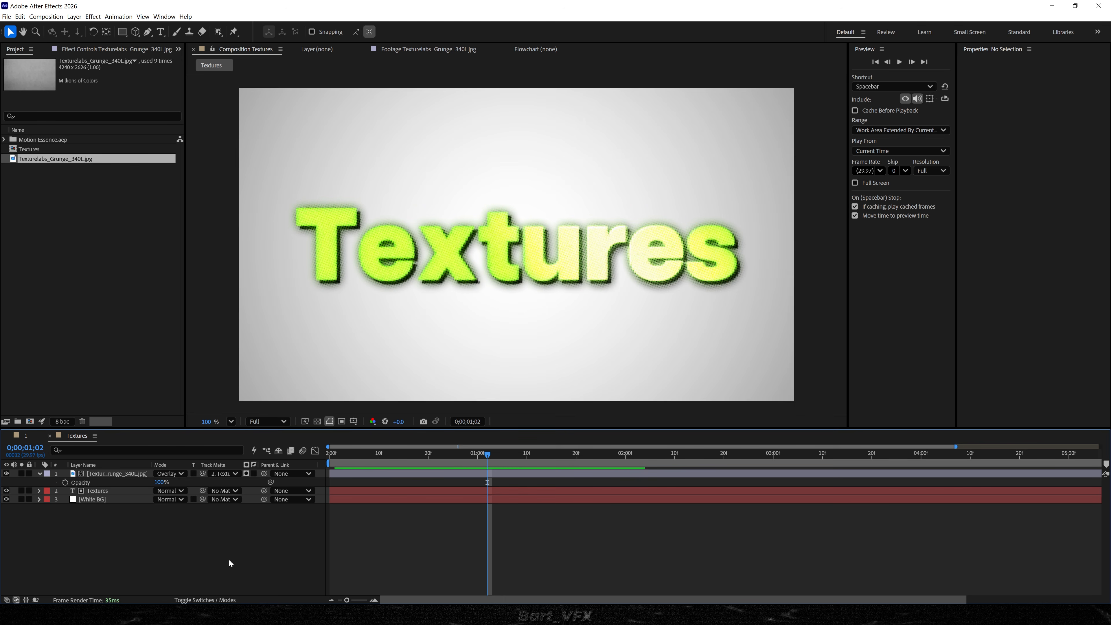
left_click_drag(423, 451, 492, 446)
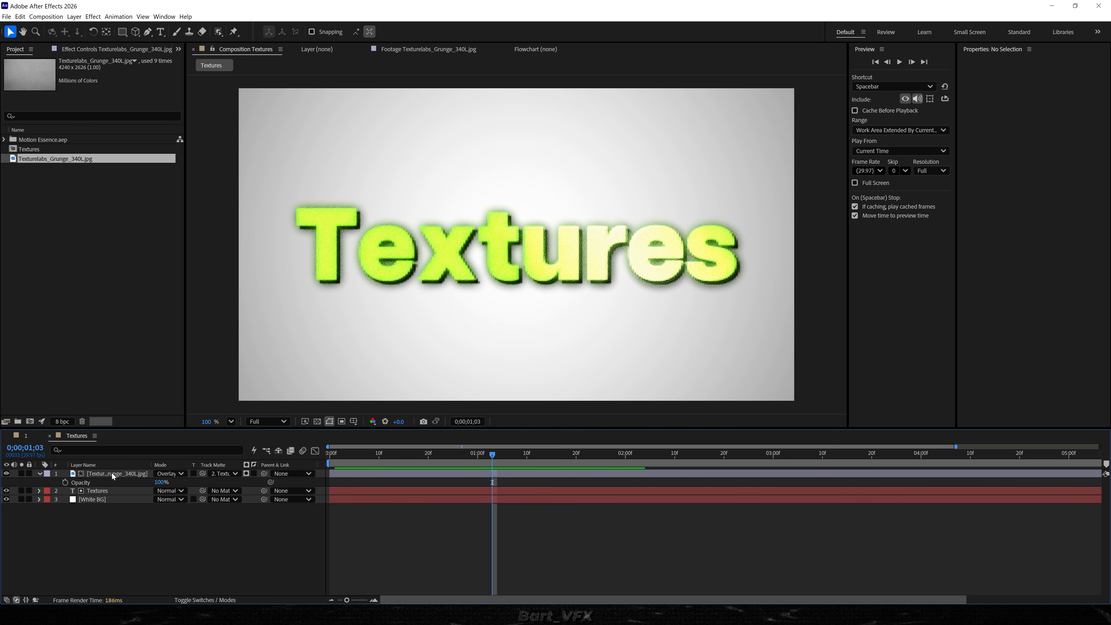
left_click(100, 492)
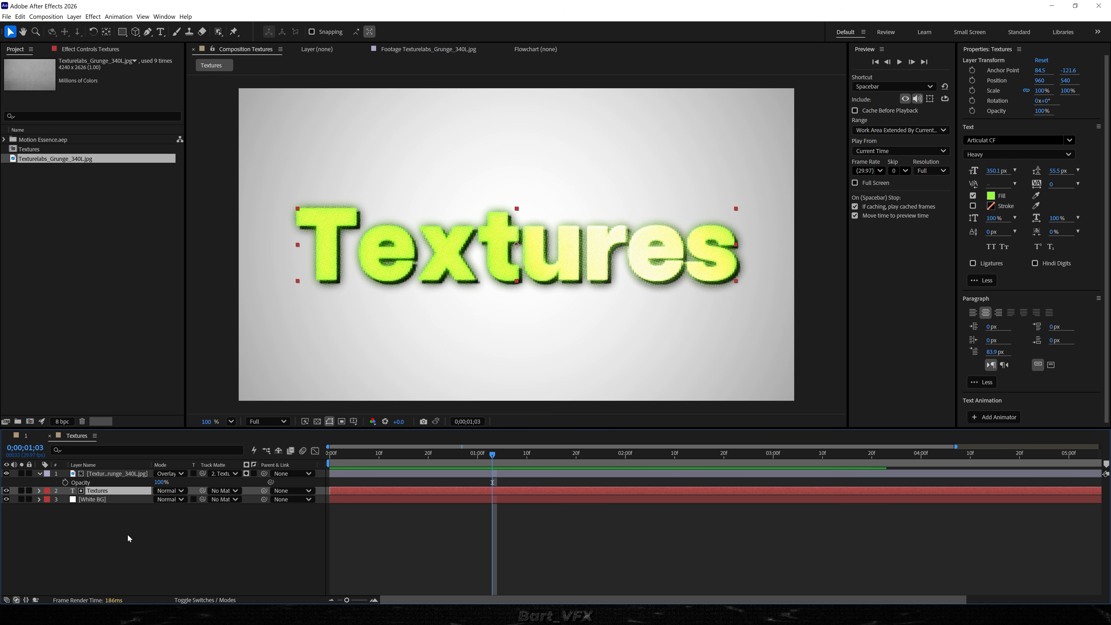
key("ctrl+space")
type("dis")
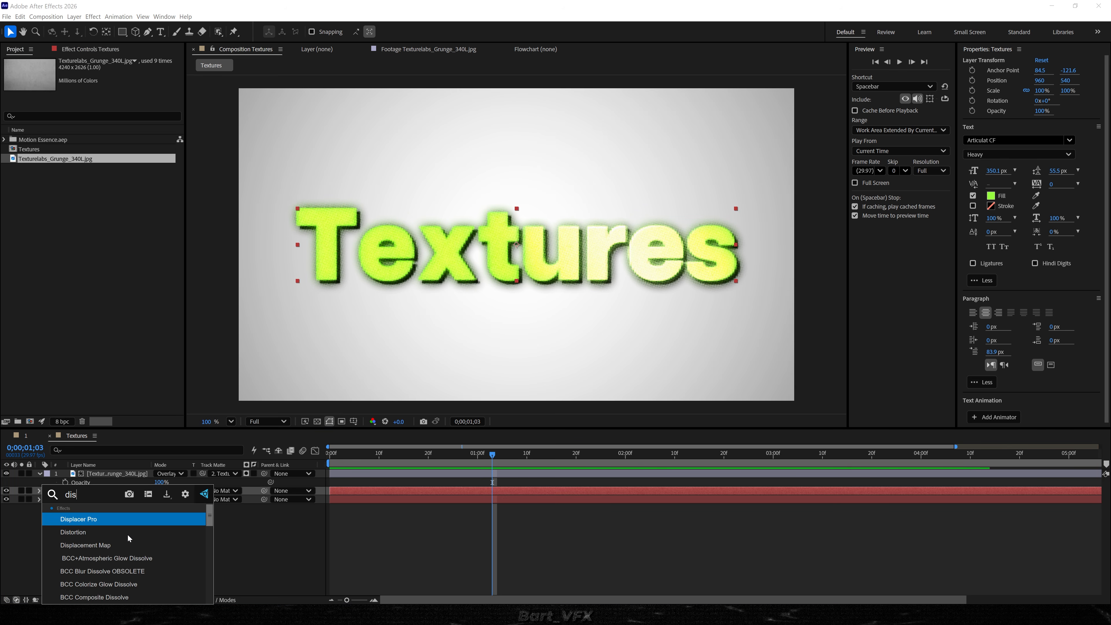
key("Down")
key("Down")
key("Return")
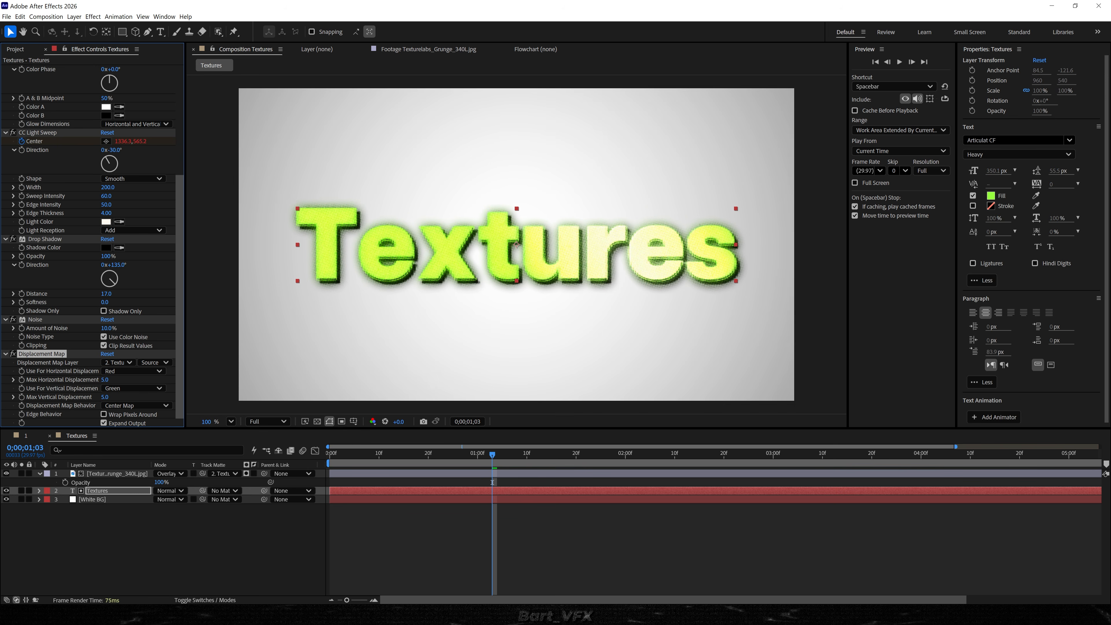
Step: Use the Texturelabs_Grunge_340L.jpg layer as the Displacement Map's source layer and inspect the letter edges up close
scroll(392, 257, "up", 5)
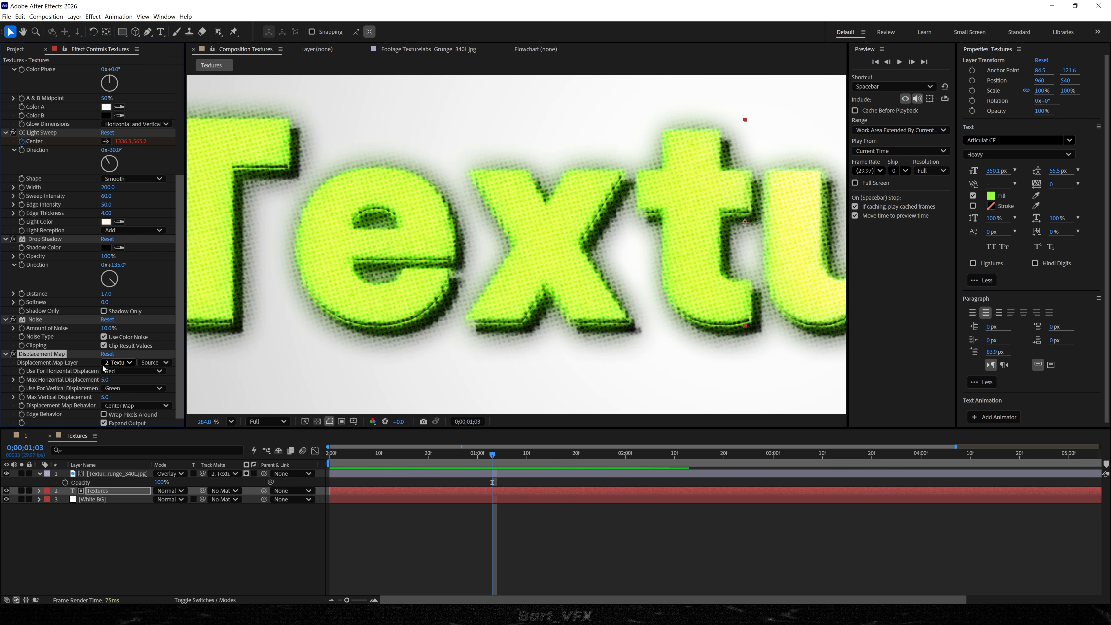
left_click(117, 365)
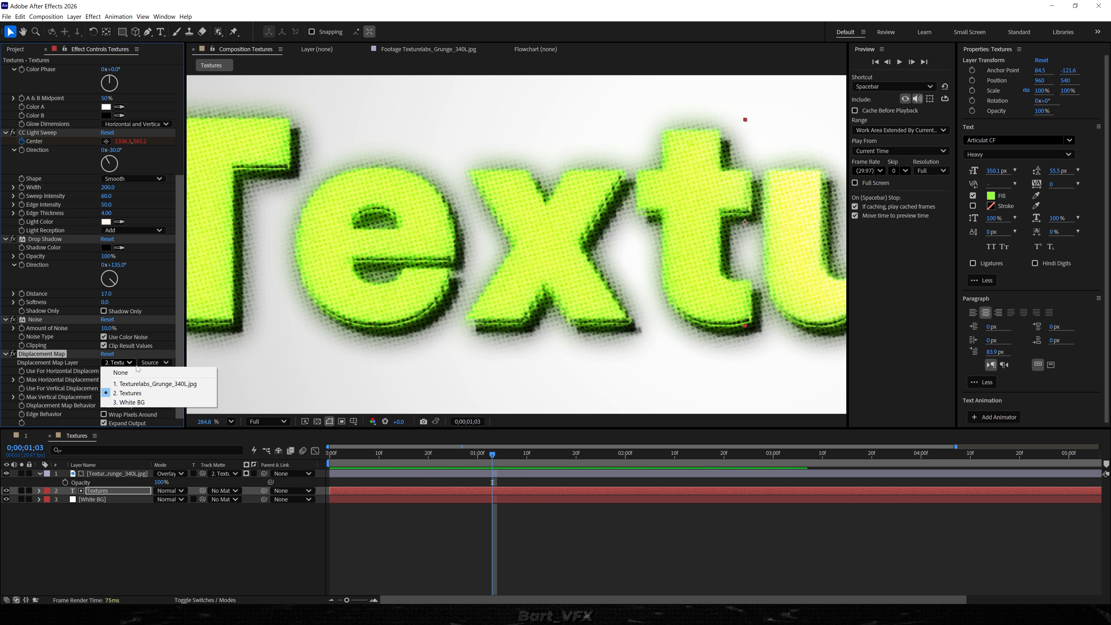
left_click(148, 384)
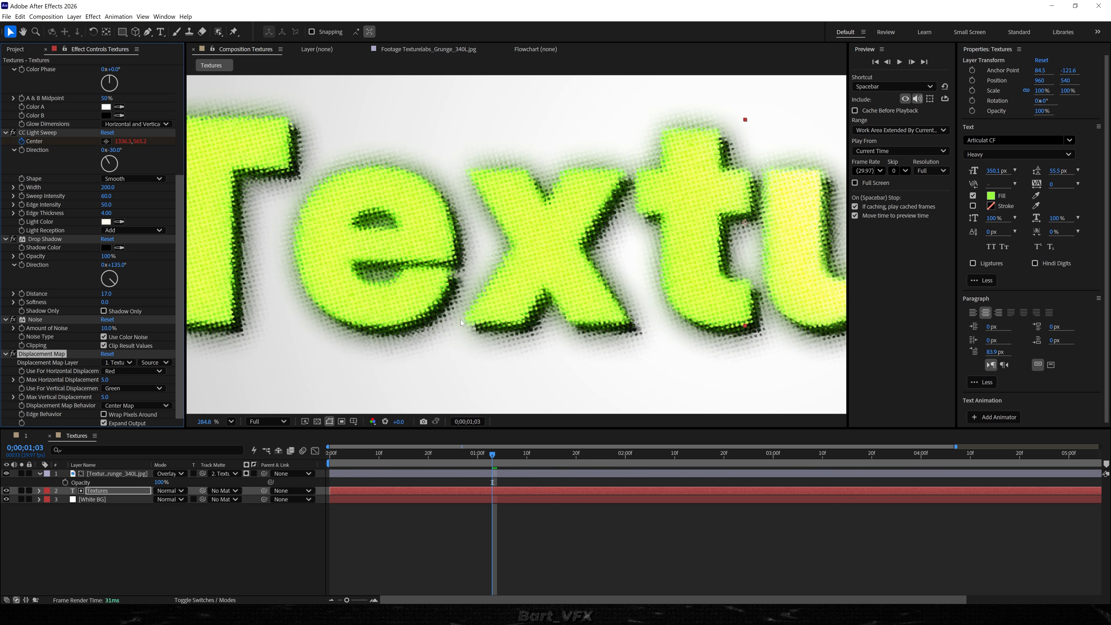
scroll(466, 266, "up", 3)
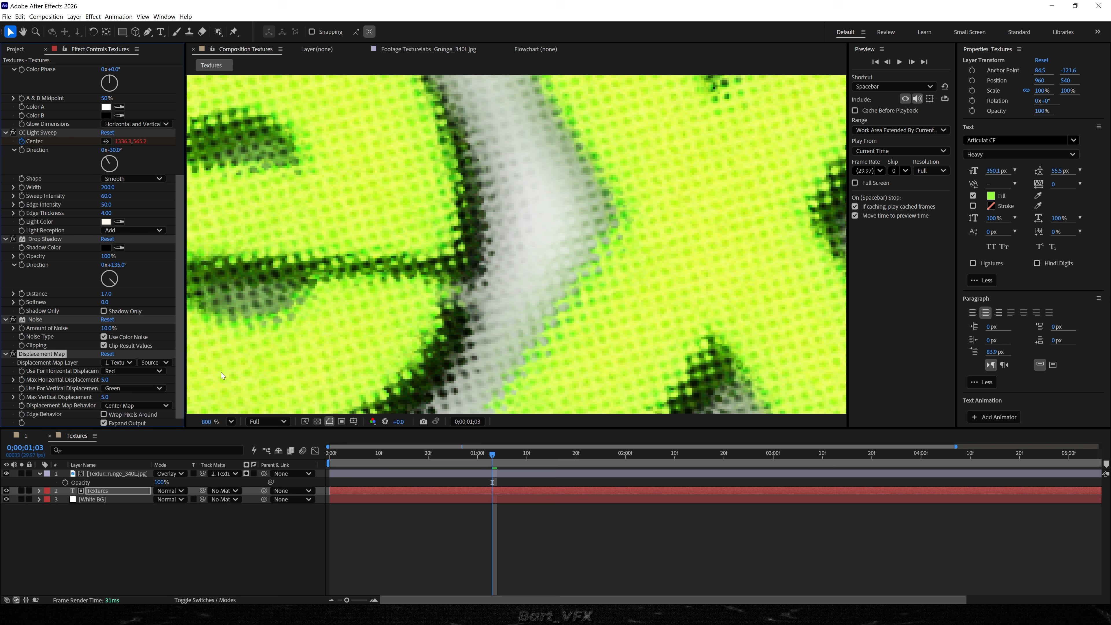
Step: Try a different maximum horizontal displacement on the Displacement Map, compare it at full view and undo it
left_click_drag(105, 381, 124, 382)
scroll(431, 280, "down", 3)
scroll(430, 280, "up", 1)
scroll(434, 295, "down", 1)
key("ctrl+z")
key("ctrl+shift+z")
key("ctrl+z")
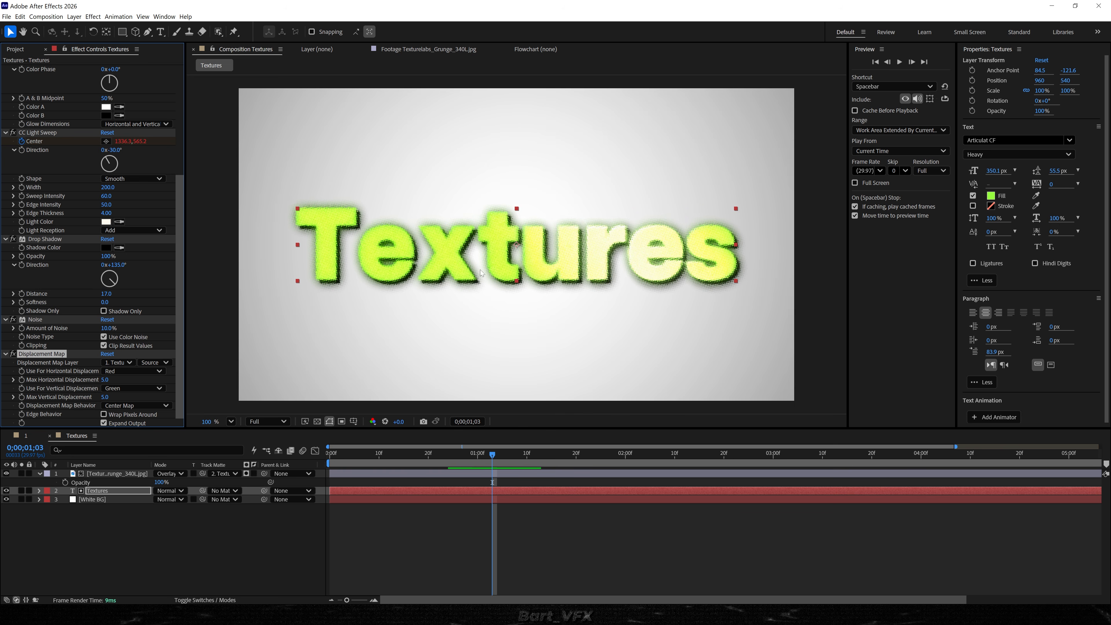
Step: Give the grunge texture layer's Position an expression with posterizeTime(5) on the first line and wiggle(3,20) on the second
key("F2")
scroll(465, 300, "up", 2)
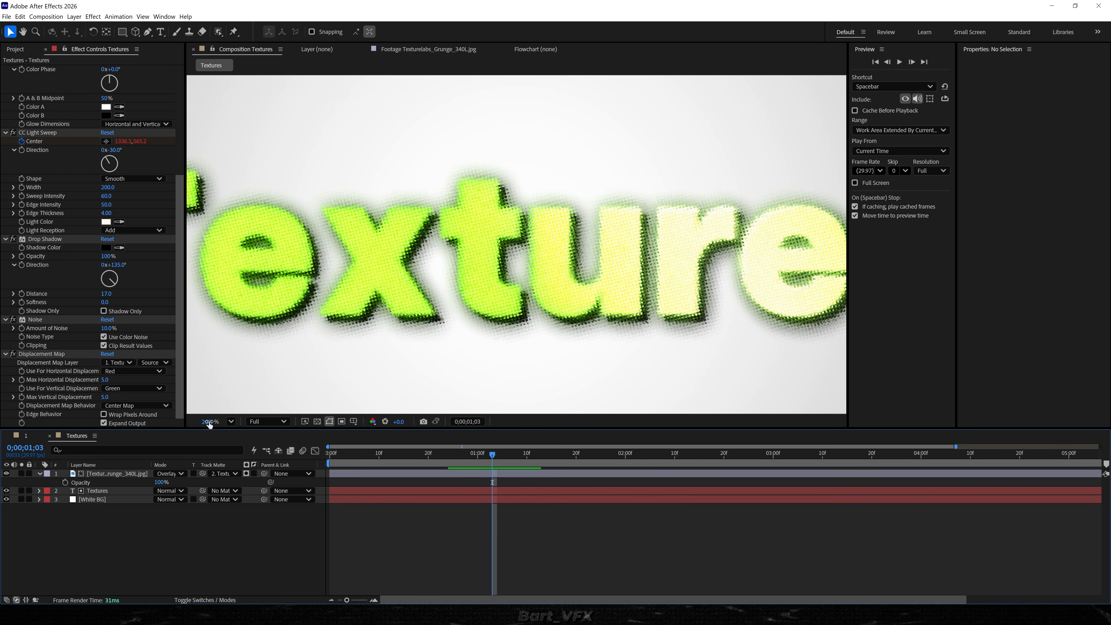
left_click(101, 473)
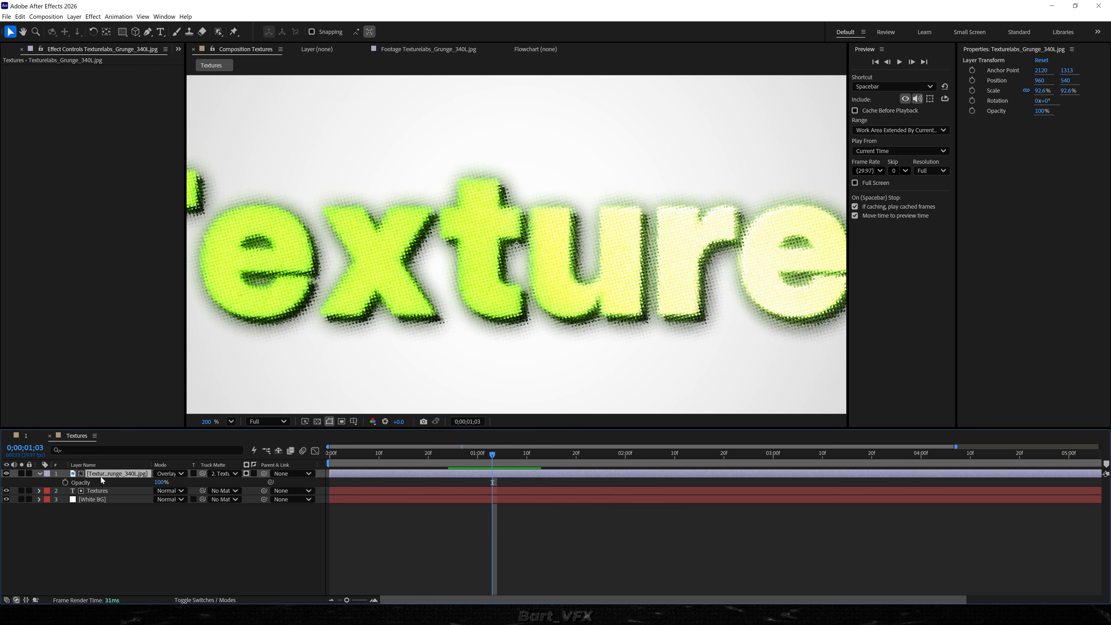
key("p")
left_click(66, 483, "alt")
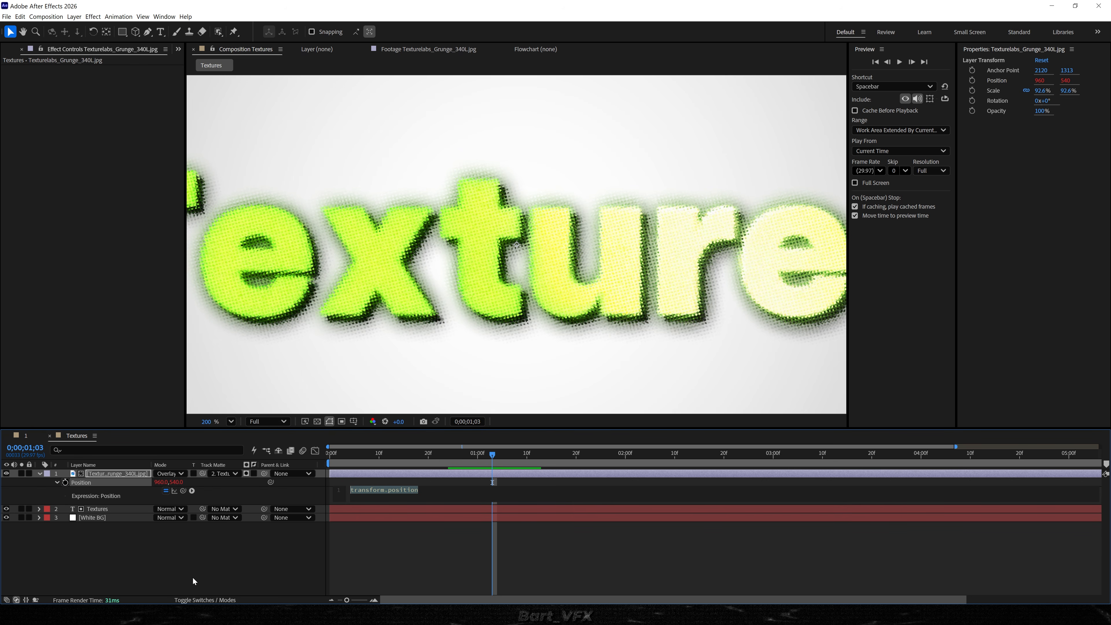
type("poster")
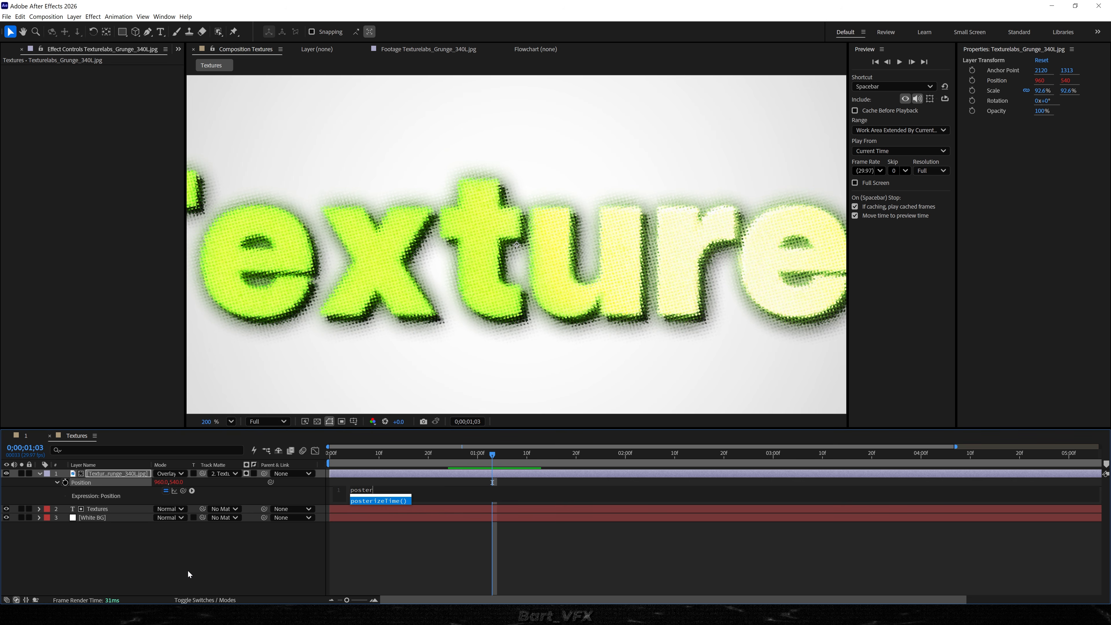
key("Return")
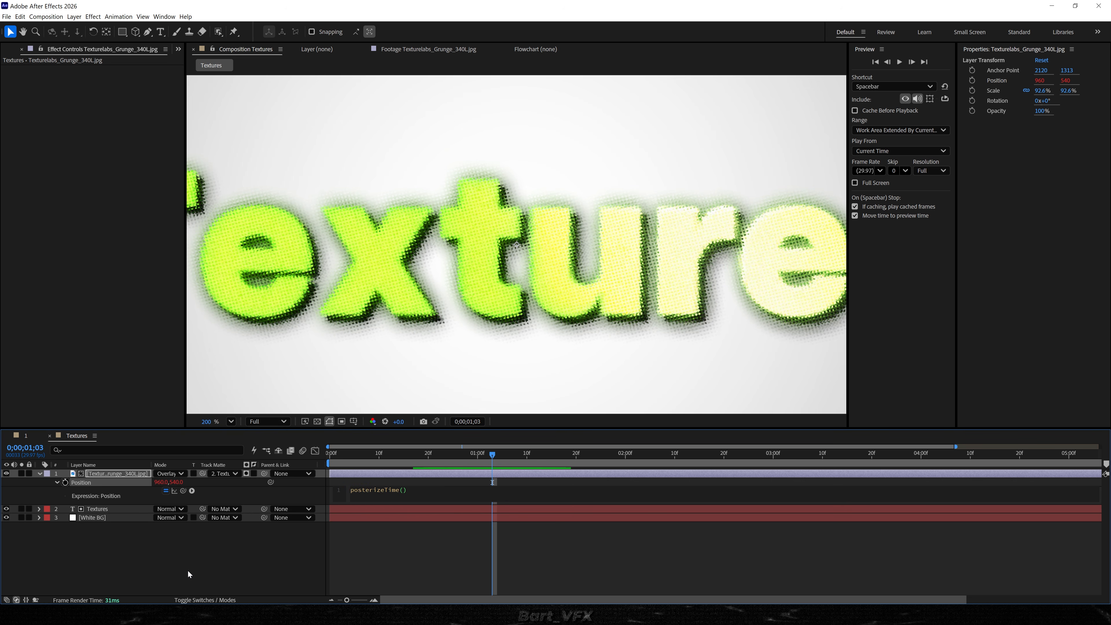
type("5) ")
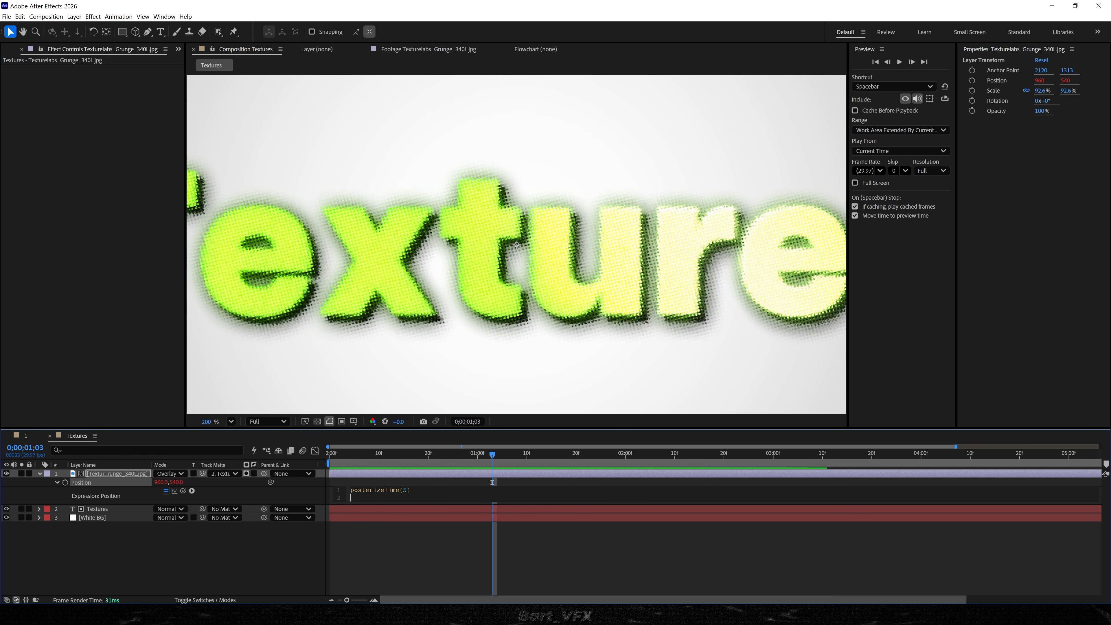
type("wiggle(3,20")
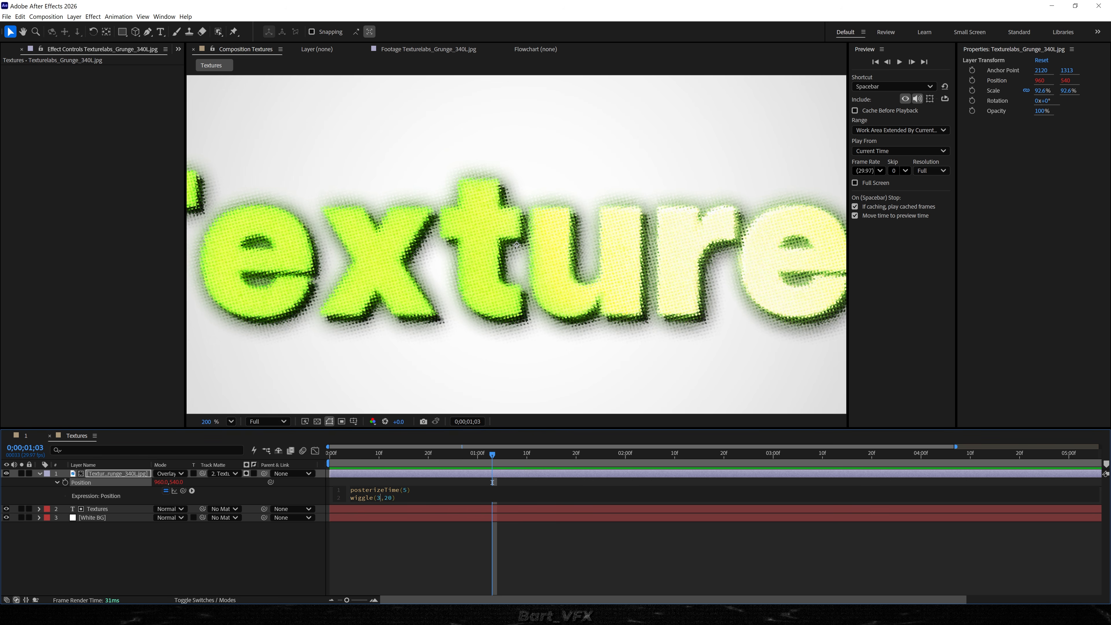
key("shift+Right")
left_click(376, 543)
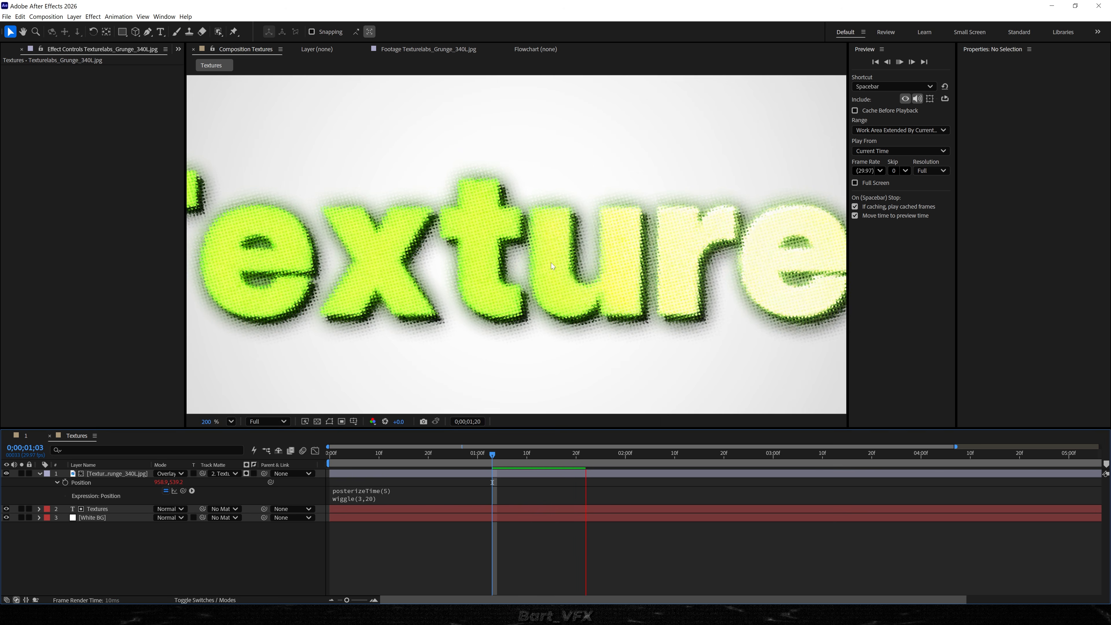
Step: Preview the wiggling texture from about 1;10 and copy the grunge layer's Position expression
left_click_drag(579, 456, 517, 470)
key("space")
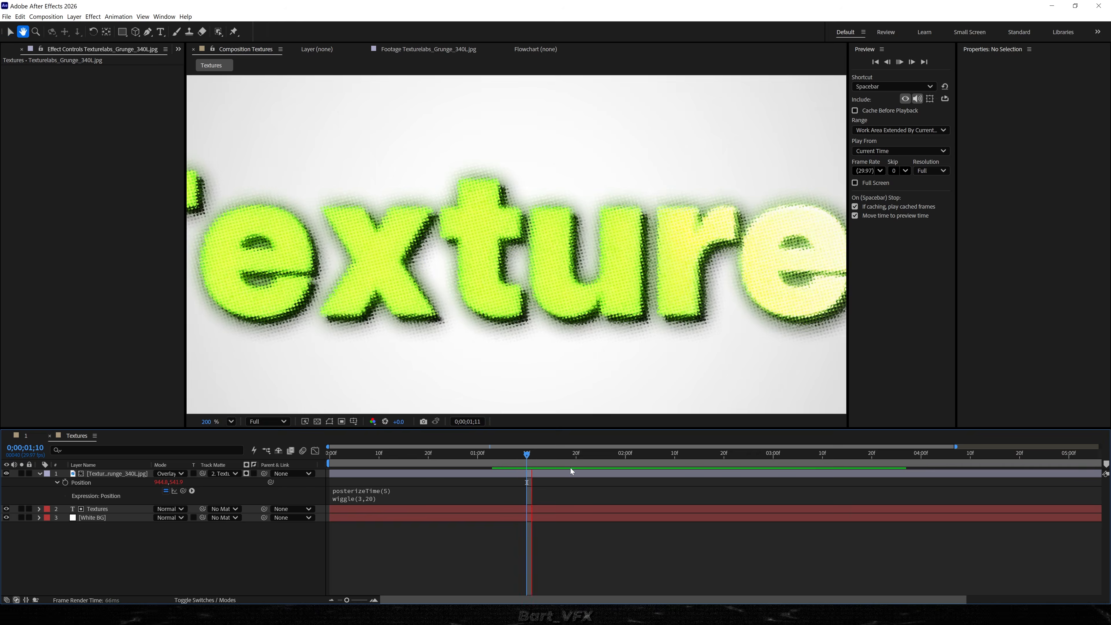
key("space")
left_click(360, 495)
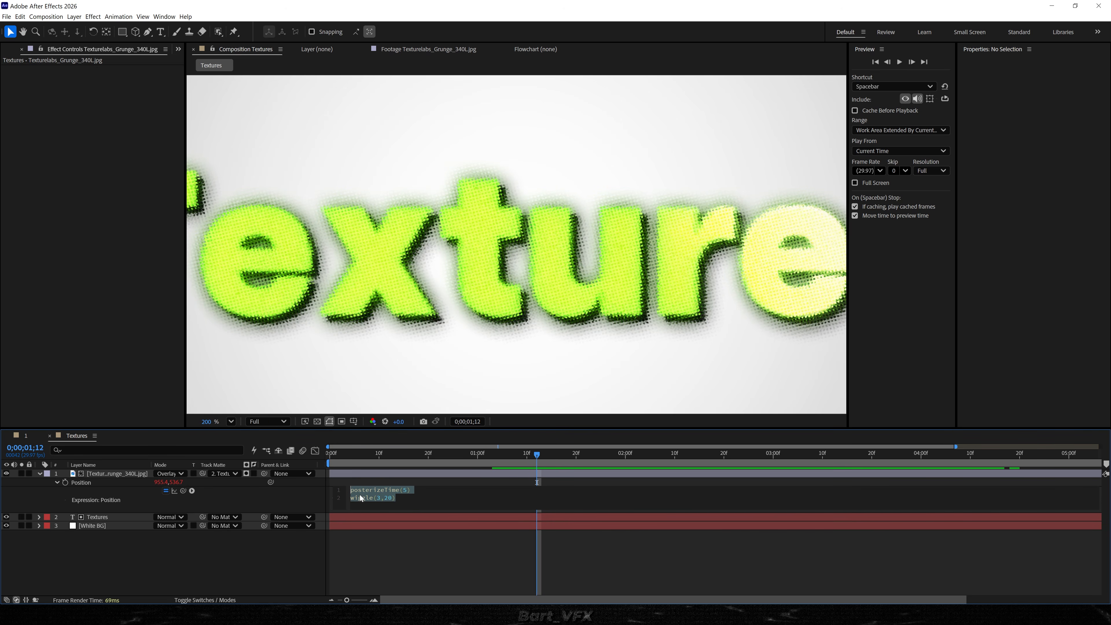
left_click(218, 561)
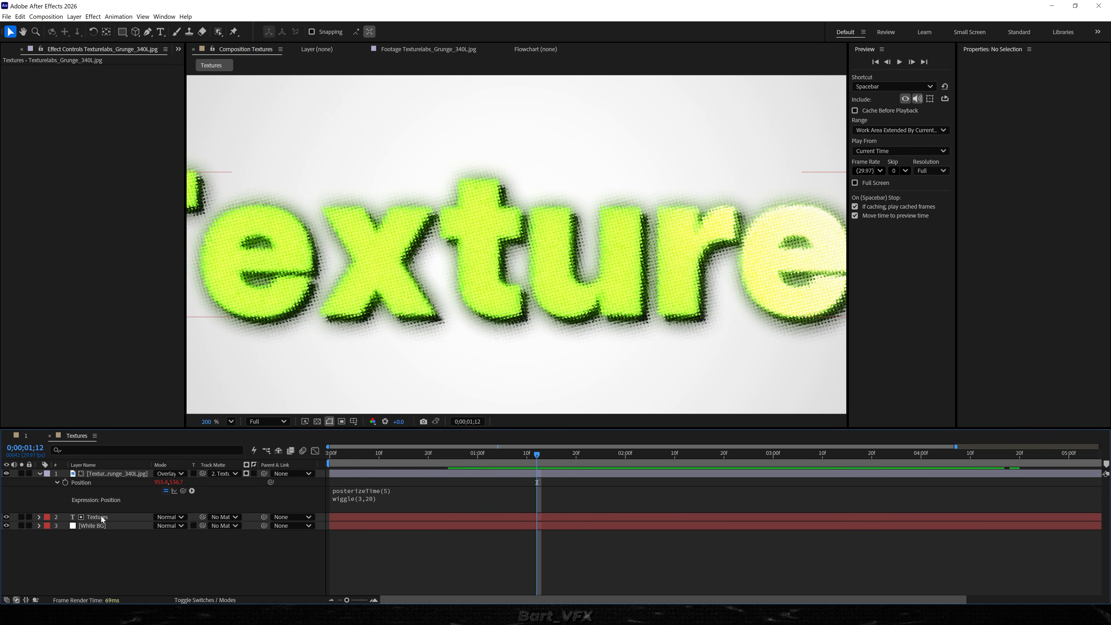
Step: Set both the maximum horizontal and maximum vertical displacement of the Textures layer's Displacement Map to 0
left_click(100, 518)
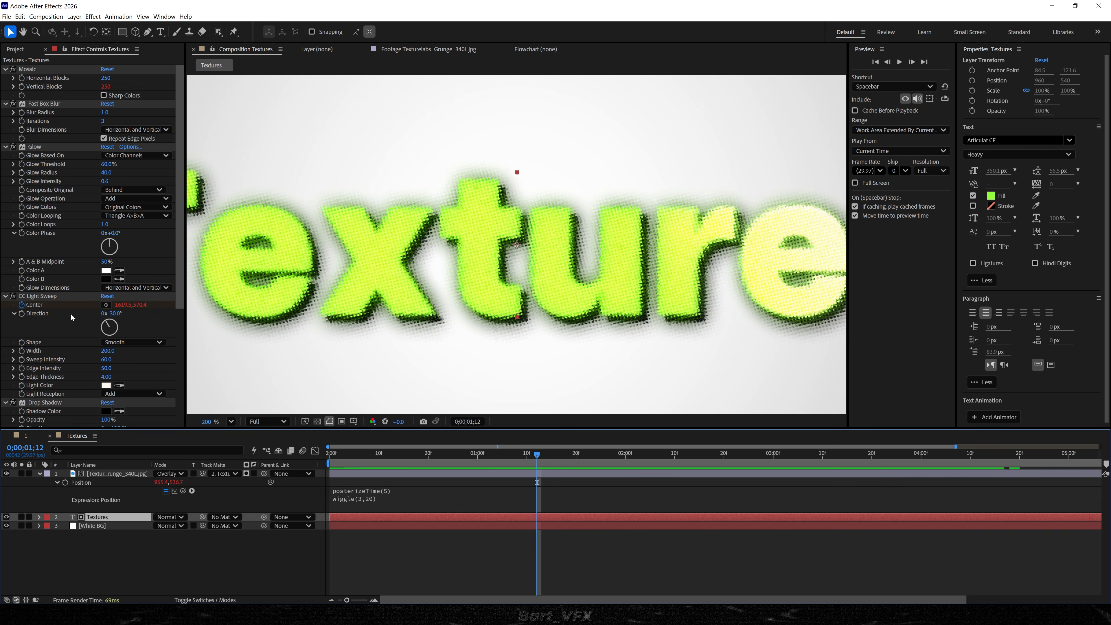
scroll(70, 312, "down", 5)
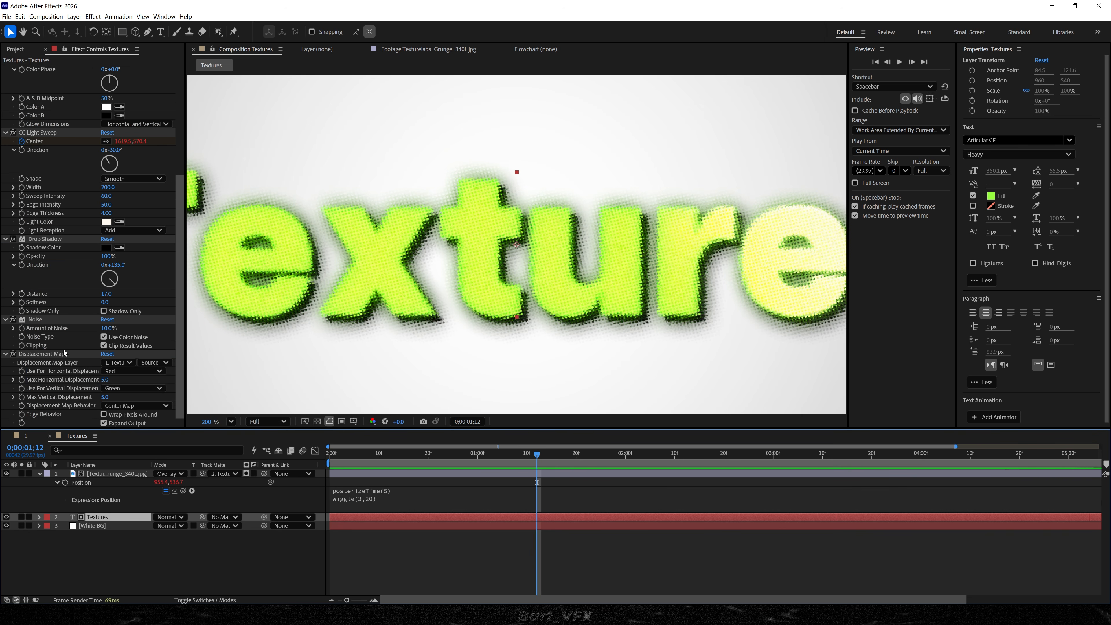
left_click(104, 381)
type("0")
key("Return")
left_click(105, 397)
type("0")
key("Return")
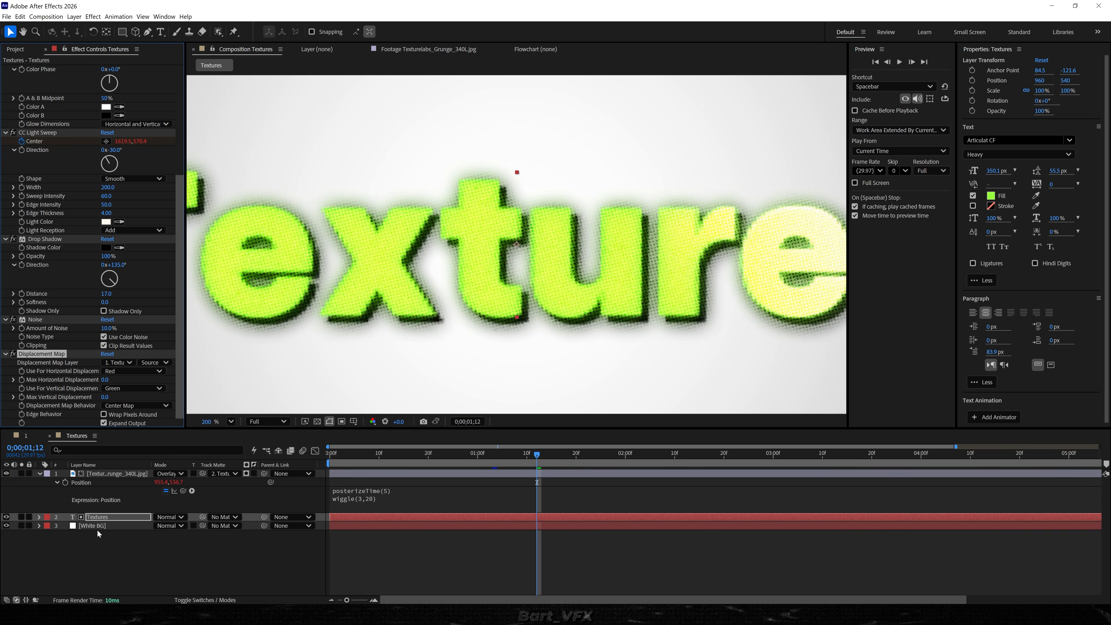
Step: Add the posterizeTime(5) and wiggle(3,20) expression to the Max Horizontal Displacement of the Textures layer's Displacement Map
left_click(56, 519)
left_click(39, 517)
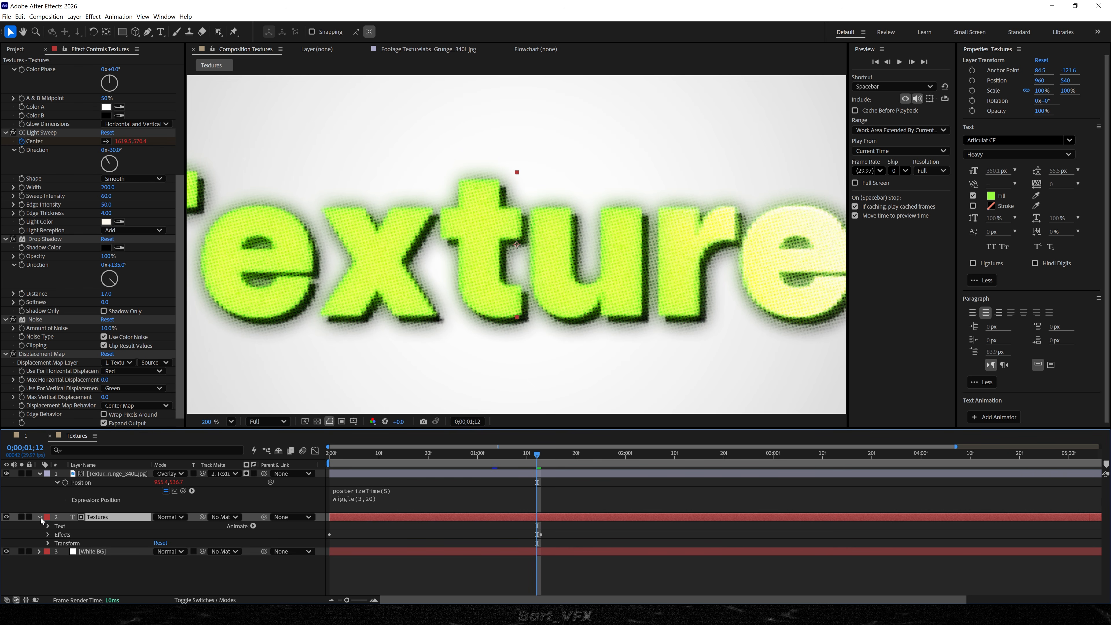
left_click(48, 534)
scroll(50, 536, "down", 1)
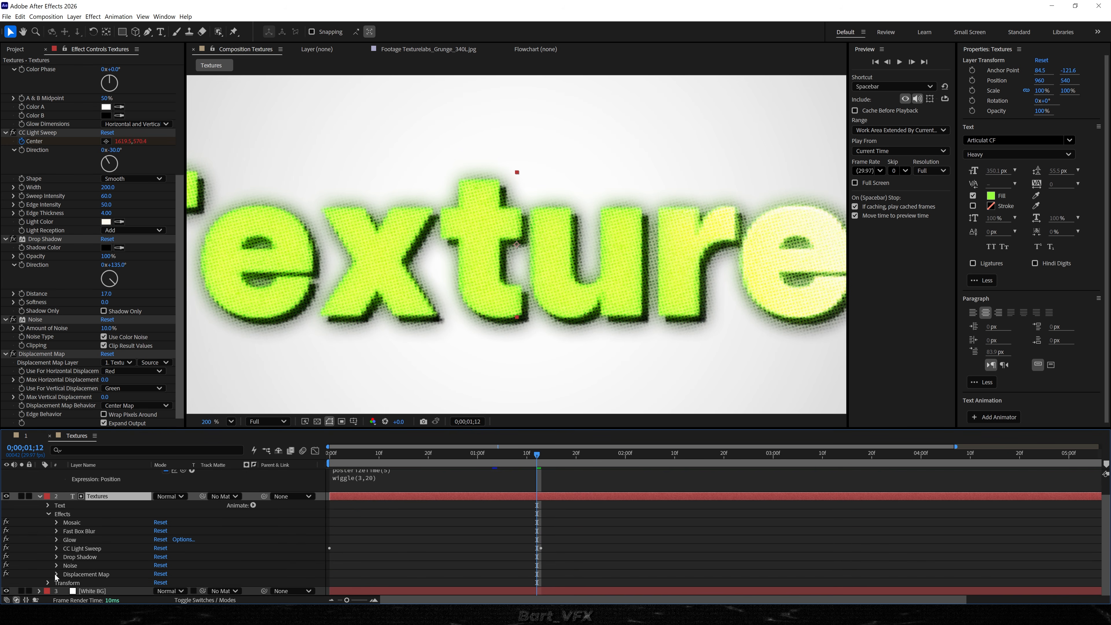
left_click(56, 575)
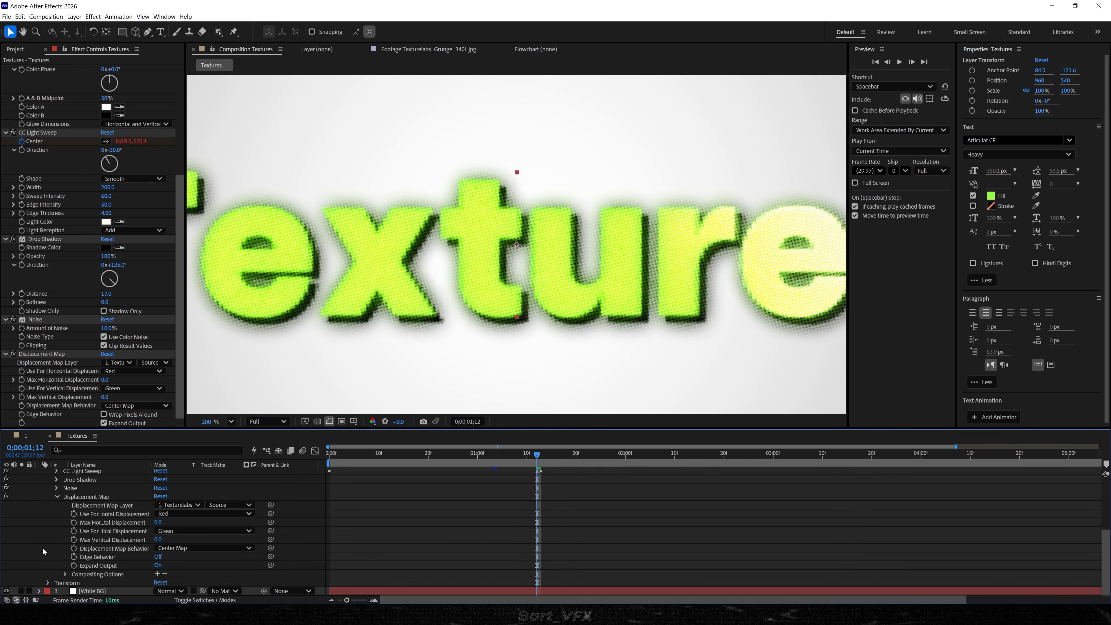
left_click(73, 523, "alt")
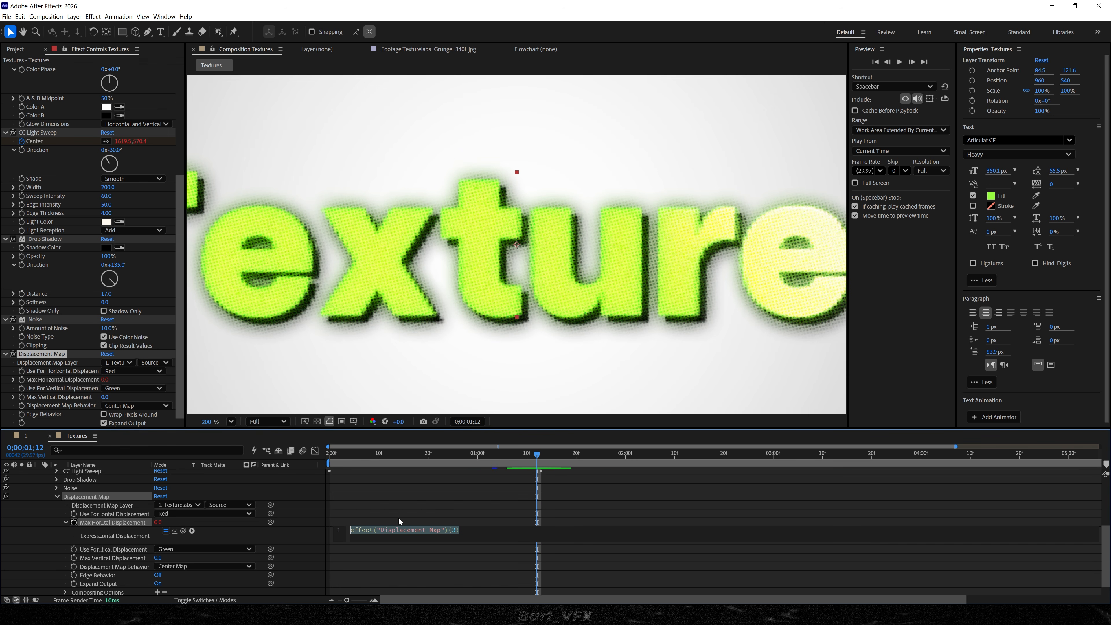
type("posterizeTime(5) wiggle(3,20)")
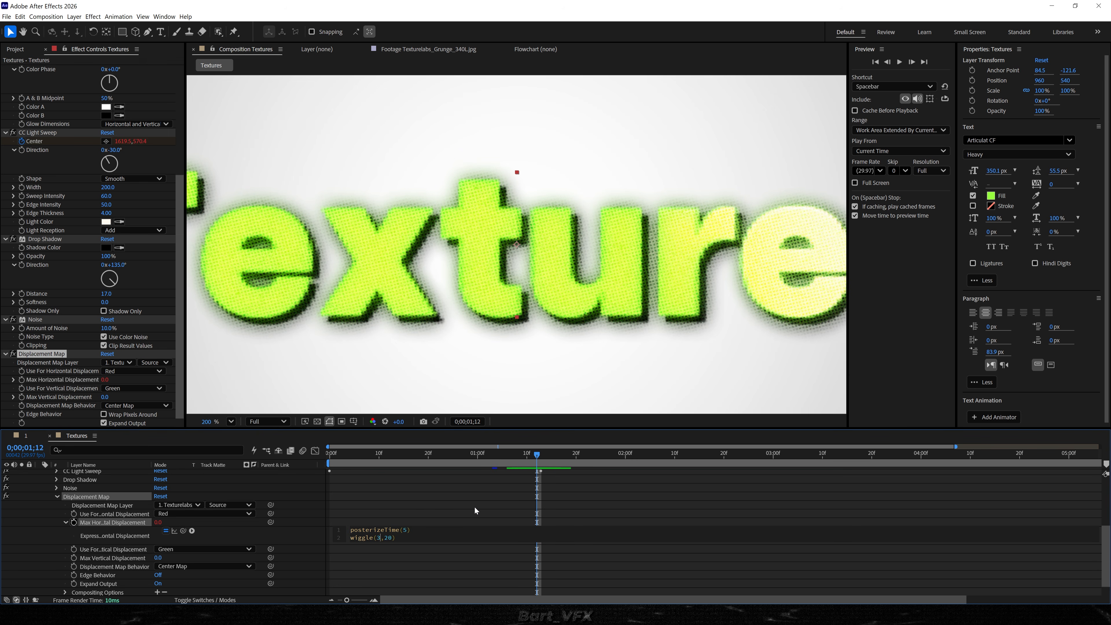
Step: Change the Max Horizontal Displacement expression to posterizeTime(10) and wiggle(5,5)
key("BackSpace")
type("5")
key("Delete")
key("Delete")
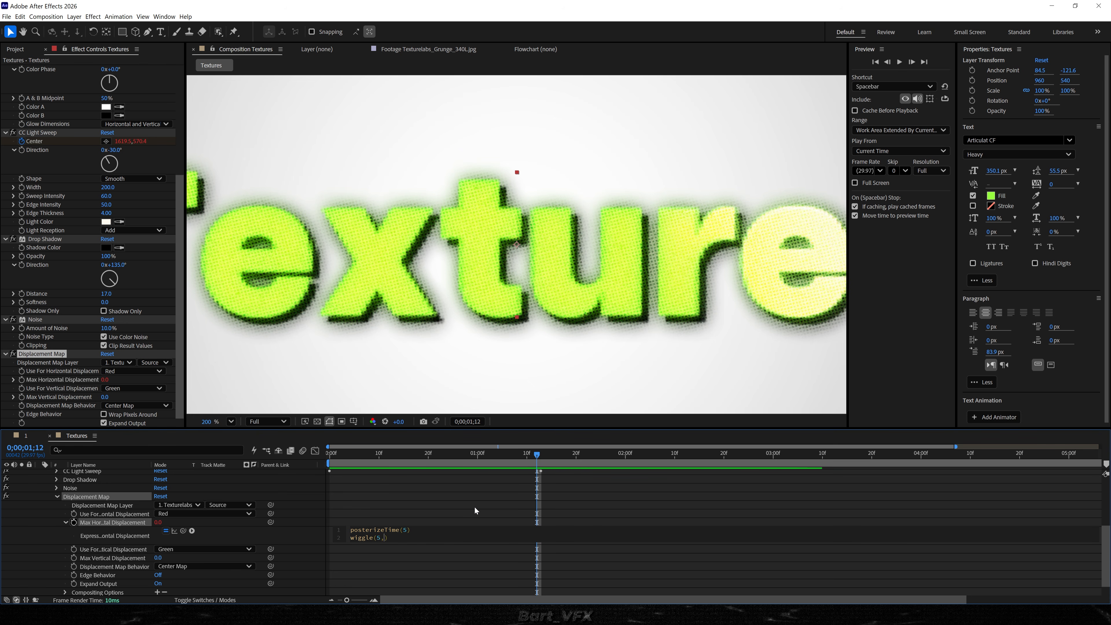
type("5")
double_click(406, 530)
type("10")
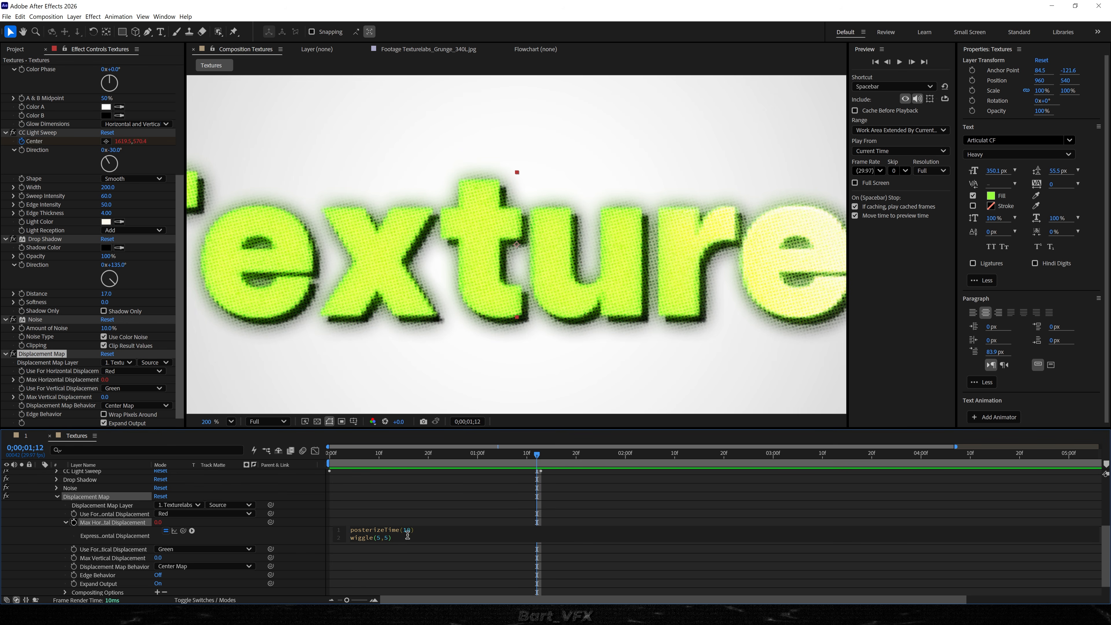
Step: Copy the horizontal displacement expression to Max Vertical Displacement and go back to the start of the composition
key("ctrl+a")
key("ctrl+c")
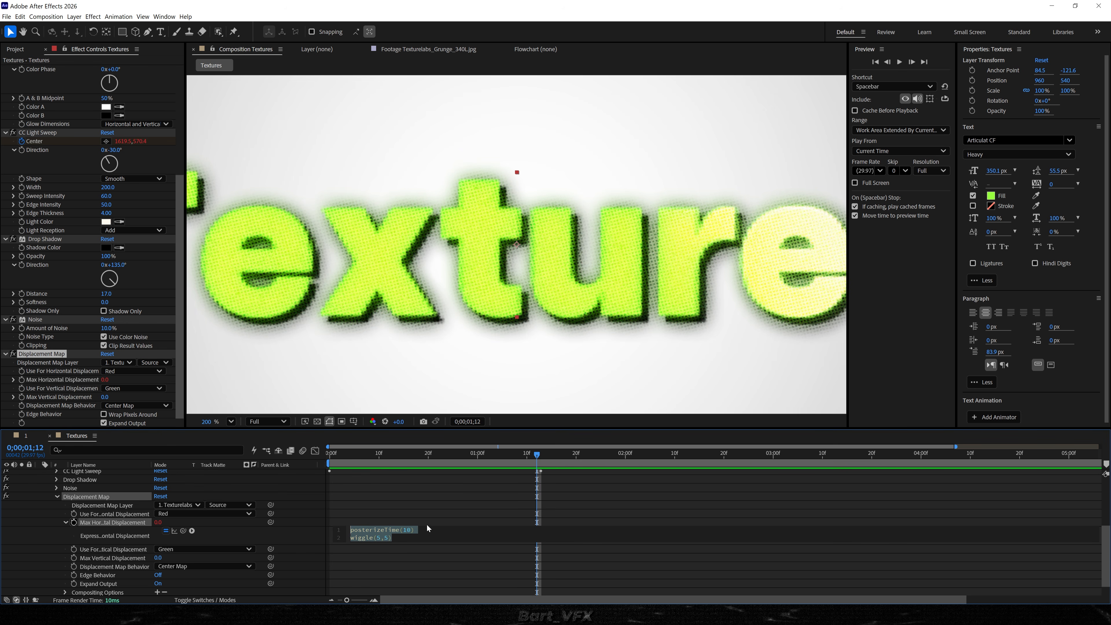
left_click(393, 503)
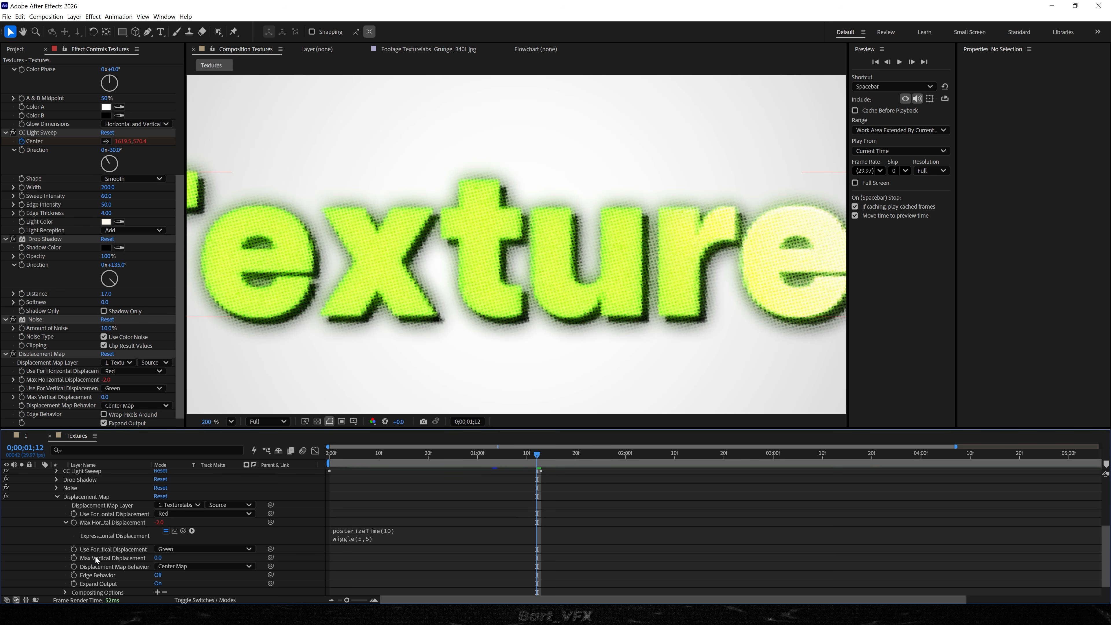
left_click(74, 559, "alt")
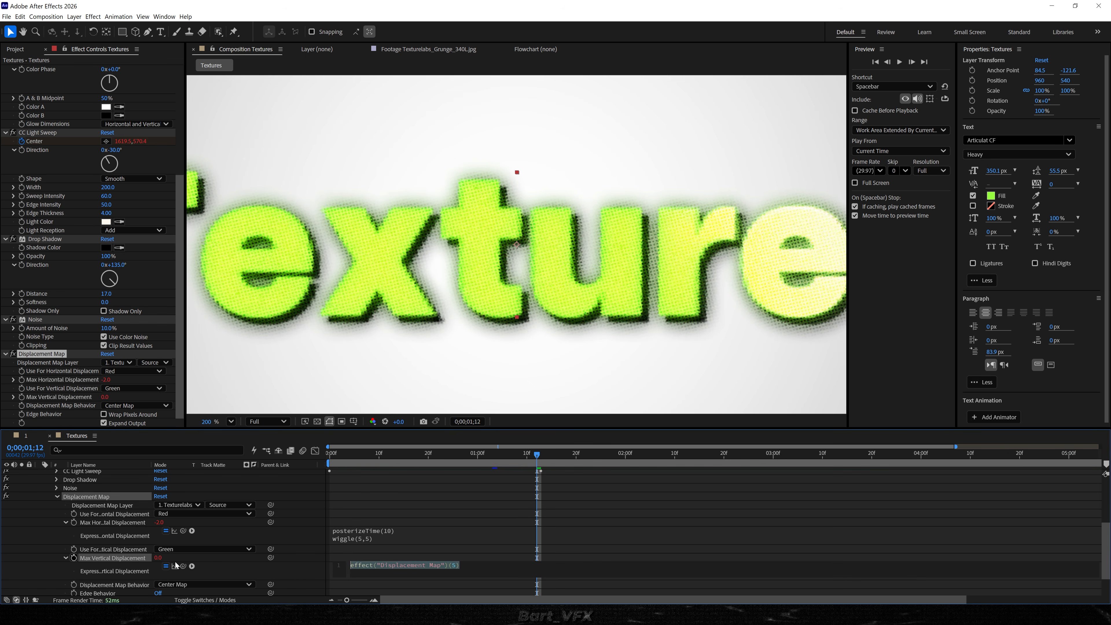
key("ctrl+v")
left_click(407, 490)
key("Home")
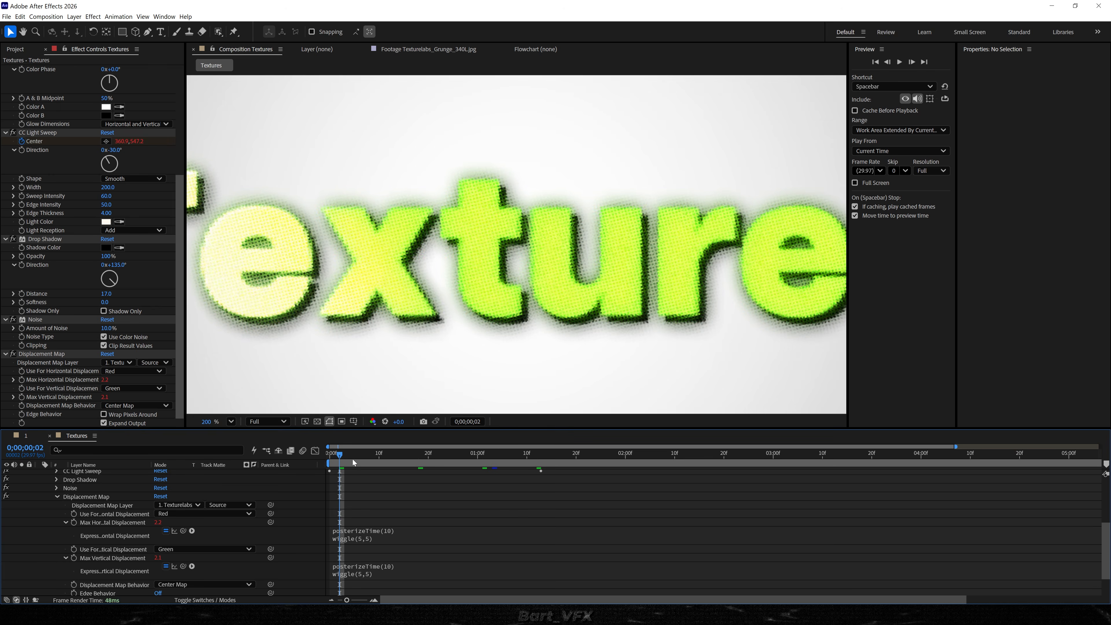
Step: Preview the displacement animation and try a higher Max Horizontal Displacement on the Textures layer's Displacement Map
key("space")
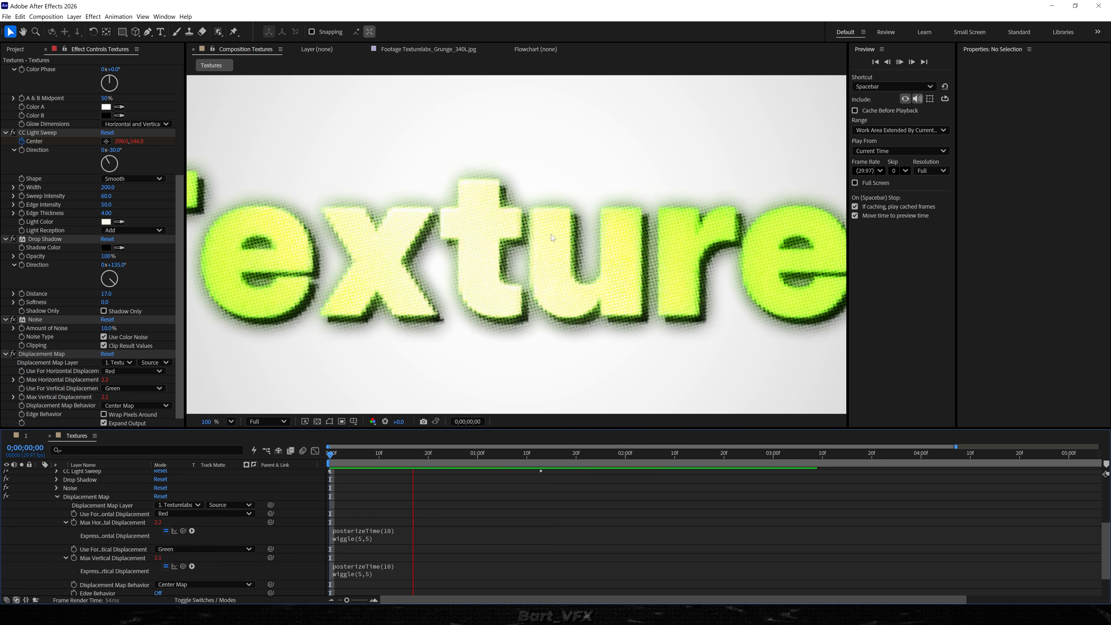
scroll(624, 327, "down", 1)
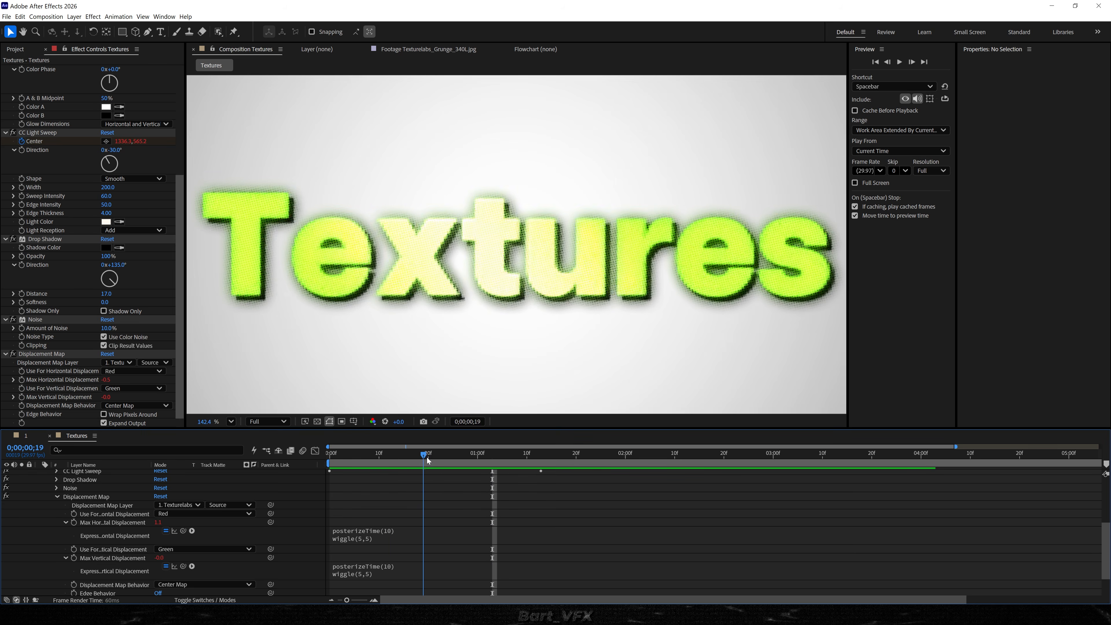
mouse_move(424, 456)
left_mouse_down()
mouse_move(451, 456)
mouse_move(419, 456)
left_mouse_up()
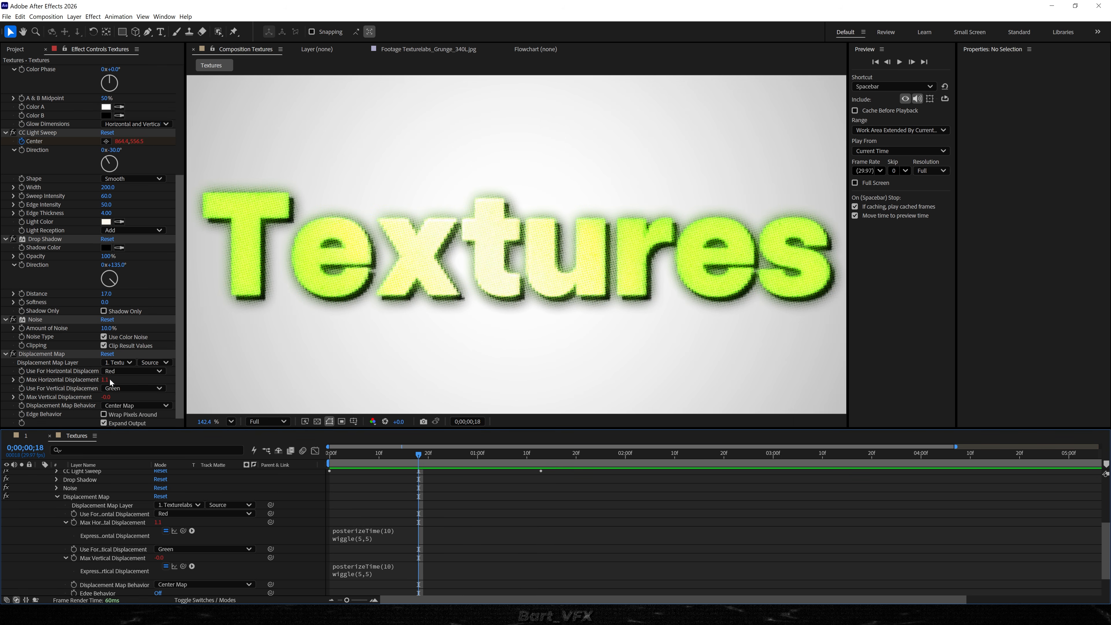
left_click(105, 380)
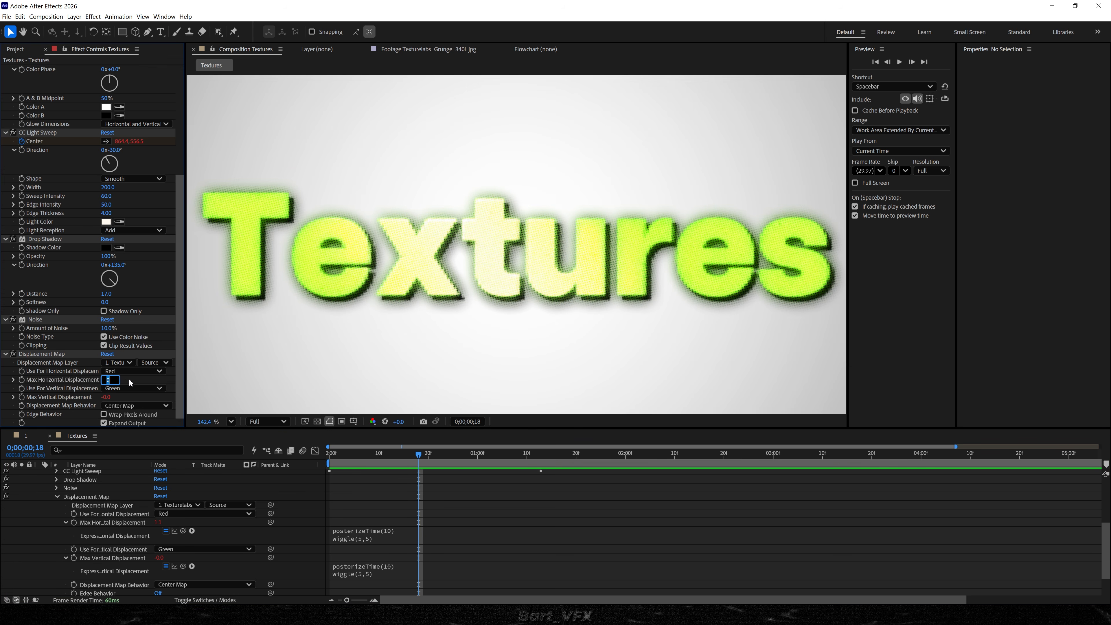
key("Return")
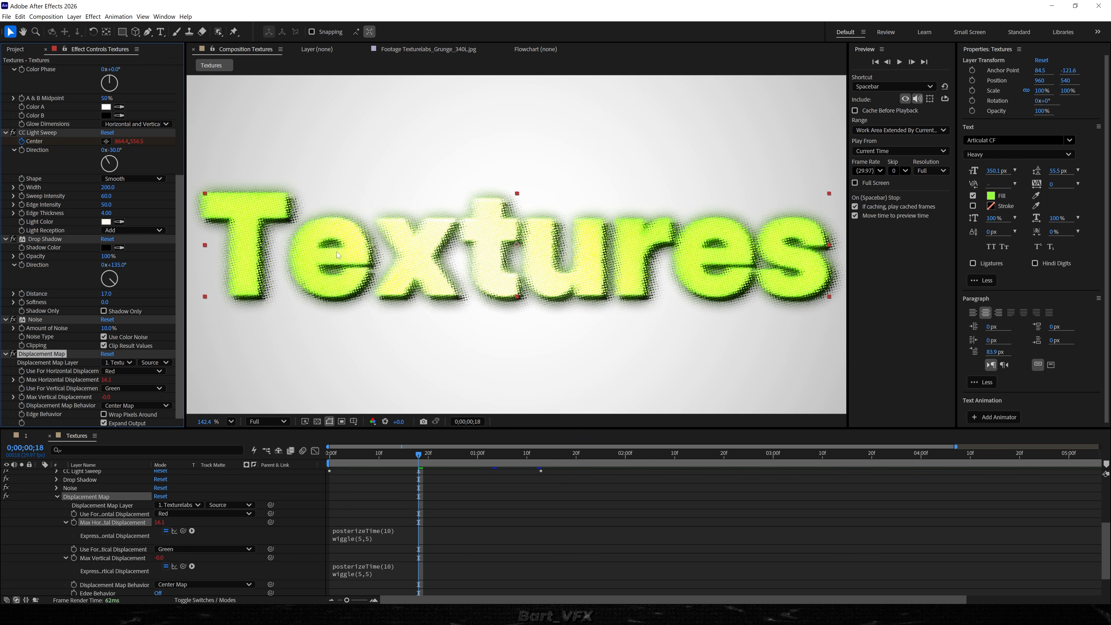
key("space")
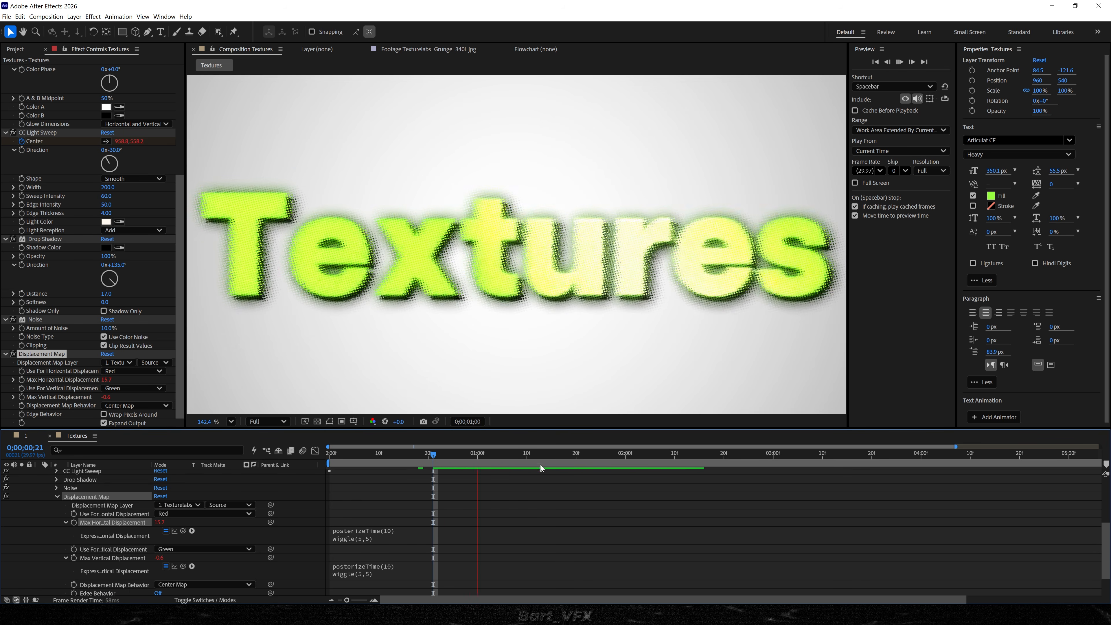
key("space")
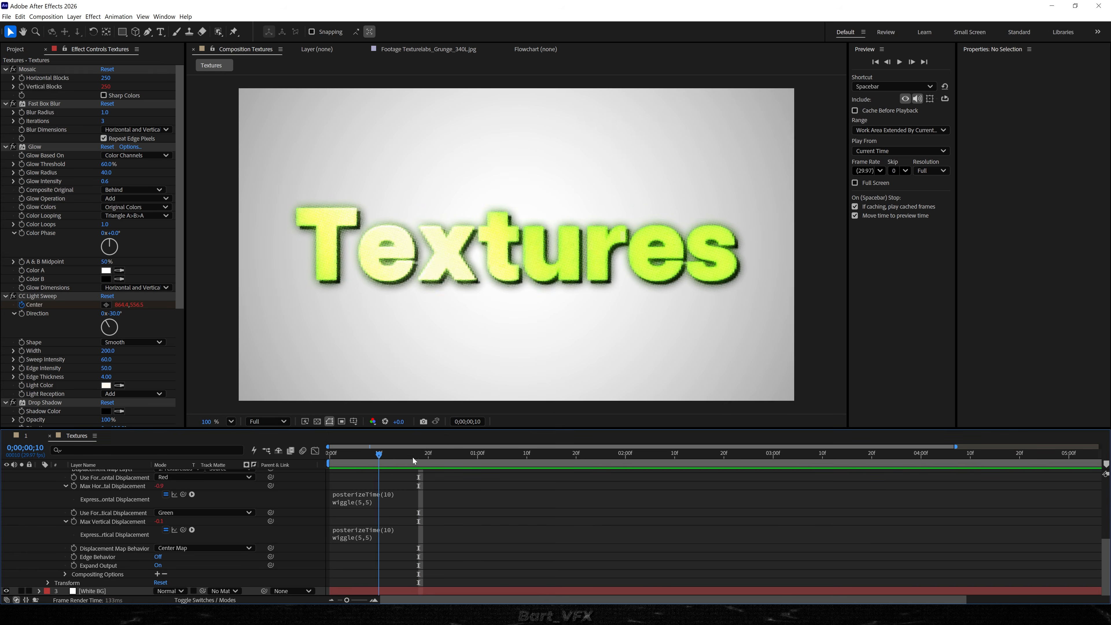
Step: Inspect the displaced title up close and add a Slider Control effect to the Textures layer
scroll(531, 340, "up", 2)
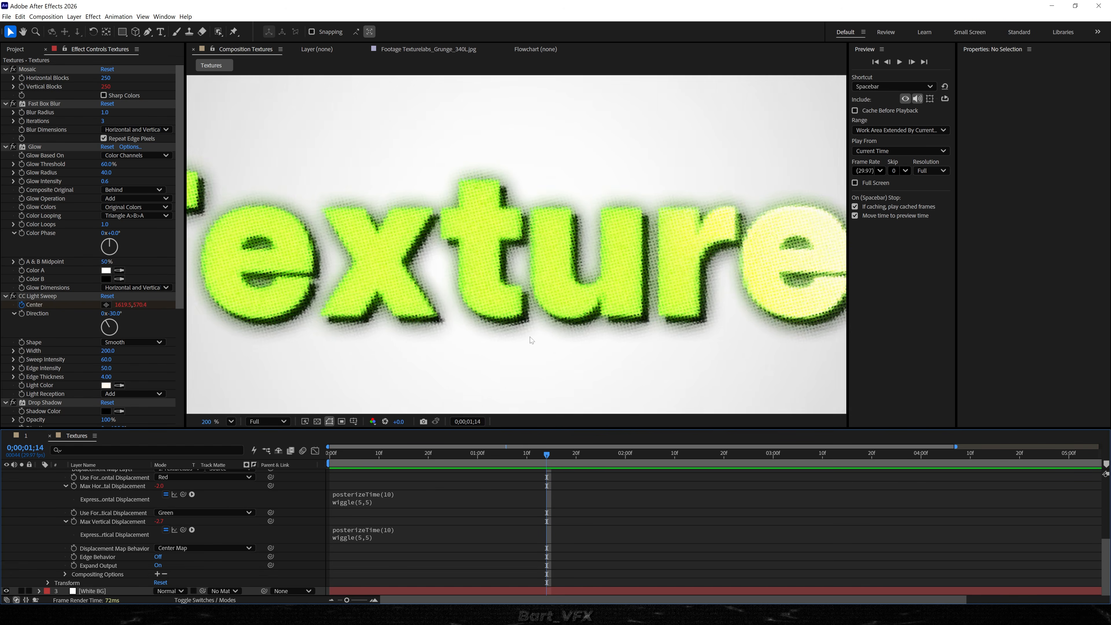
scroll(349, 319, "up", 2)
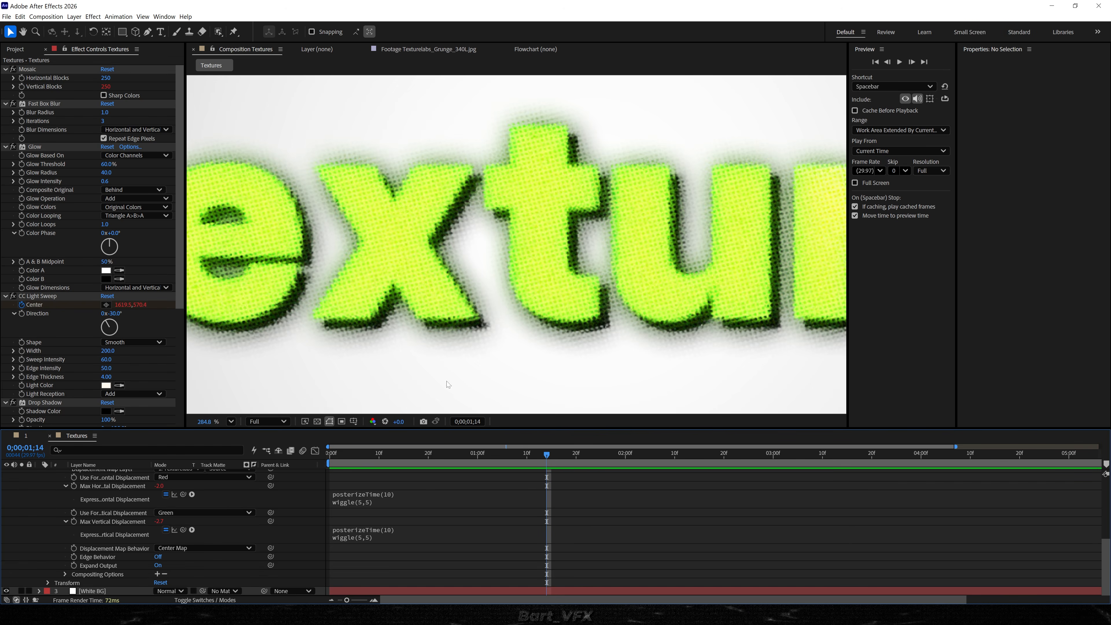
scroll(436, 362, "down", 3)
scroll(92, 381, "down", 5)
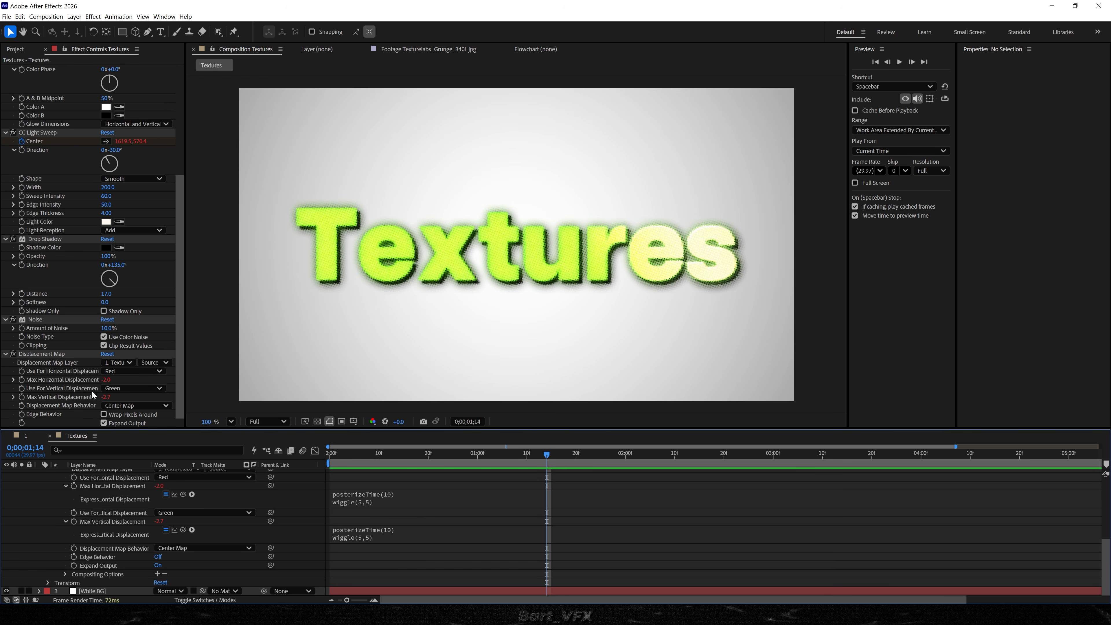
scroll(366, 513, "up", 3)
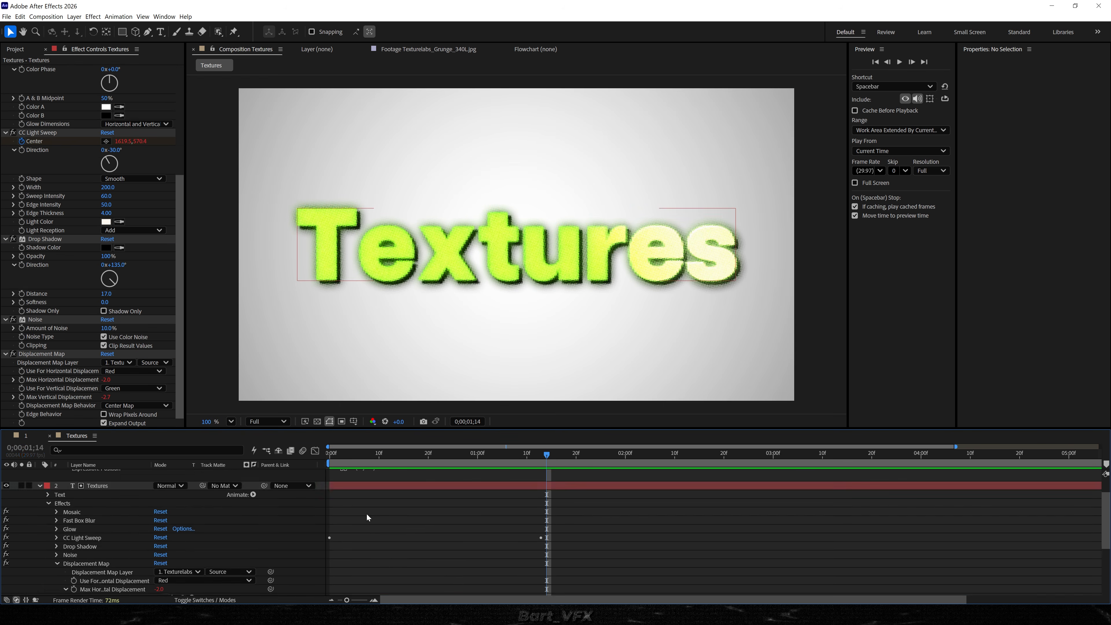
left_click(347, 488)
key("ctrl+space")
type("slider")
key("Return")
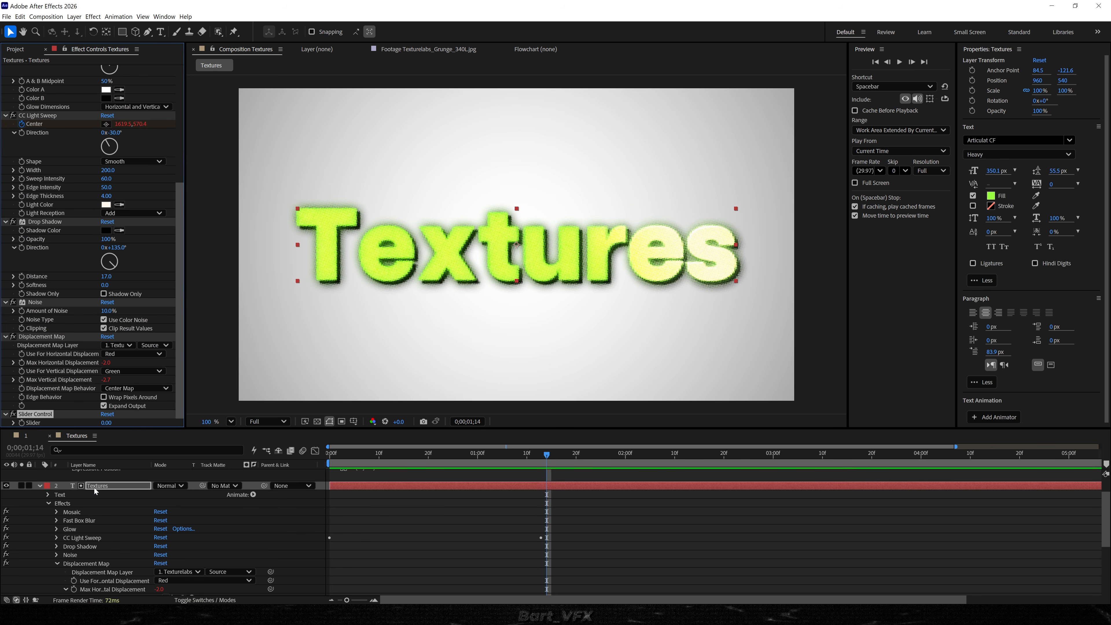
Step: Replace the wiggle amplitude in the Max Horizontal Displacement expression with a link to the Slider Control's slider
scroll(471, 536, "down", 3)
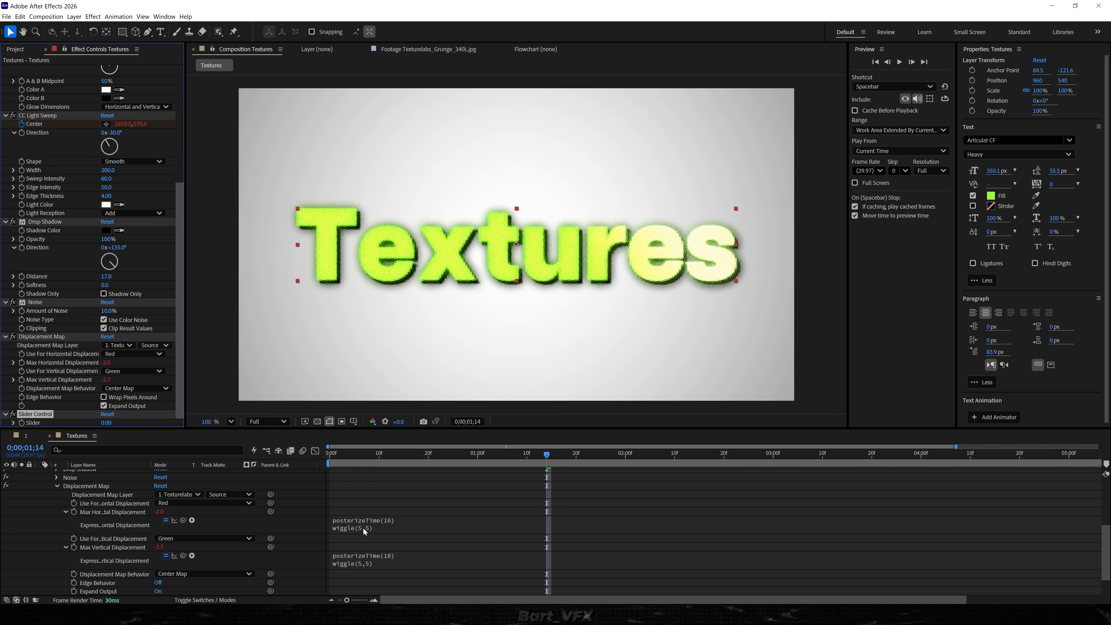
left_click(375, 528)
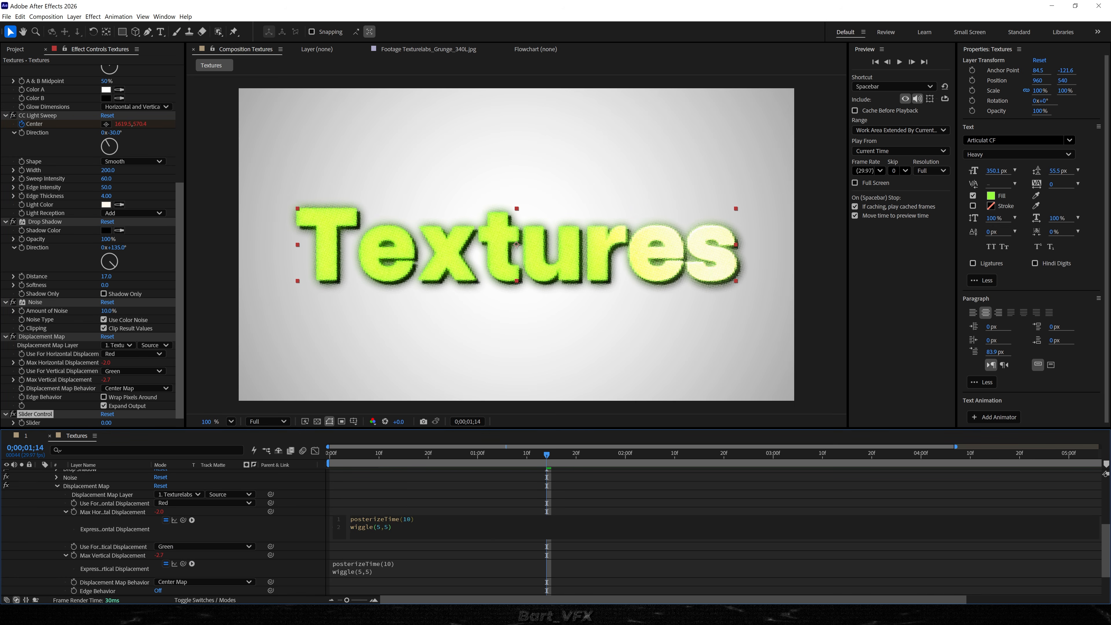
scroll(213, 531, "up", 1)
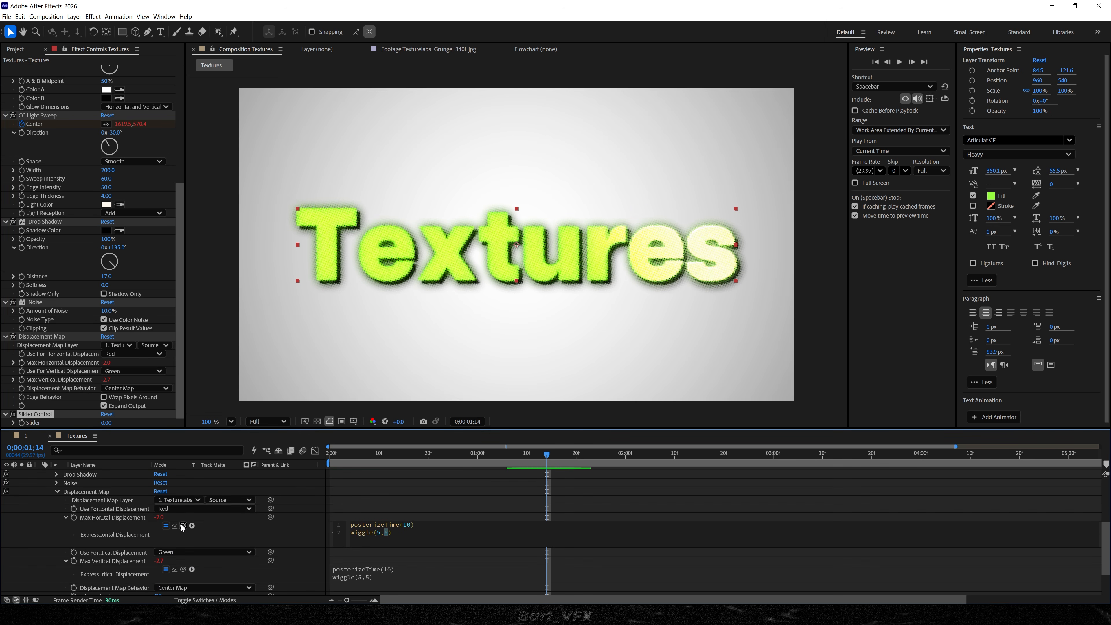
left_click_drag(183, 527, 39, 423)
Step: Replace the Max Vertical Displacement expression with posterizeTime(10) and wiggle(5,effect("Slider Control")("Slider"))
scroll(377, 552, "down", 3)
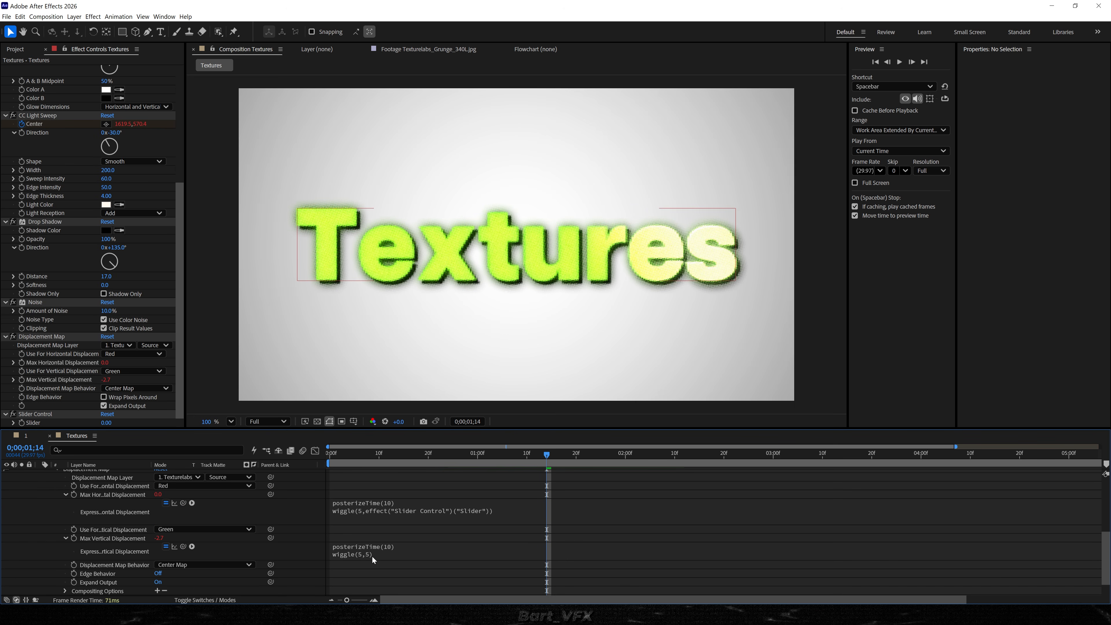
left_click(376, 556)
type("posterizeTime(10) wiggle(5,effect(\"Slider Control\")(\"Slider\"))")
left_click(72, 386)
Step: Try the Slider Control at 244 and at 8, previewing the title's displacement
left_click_drag(104, 424, 221, 424)
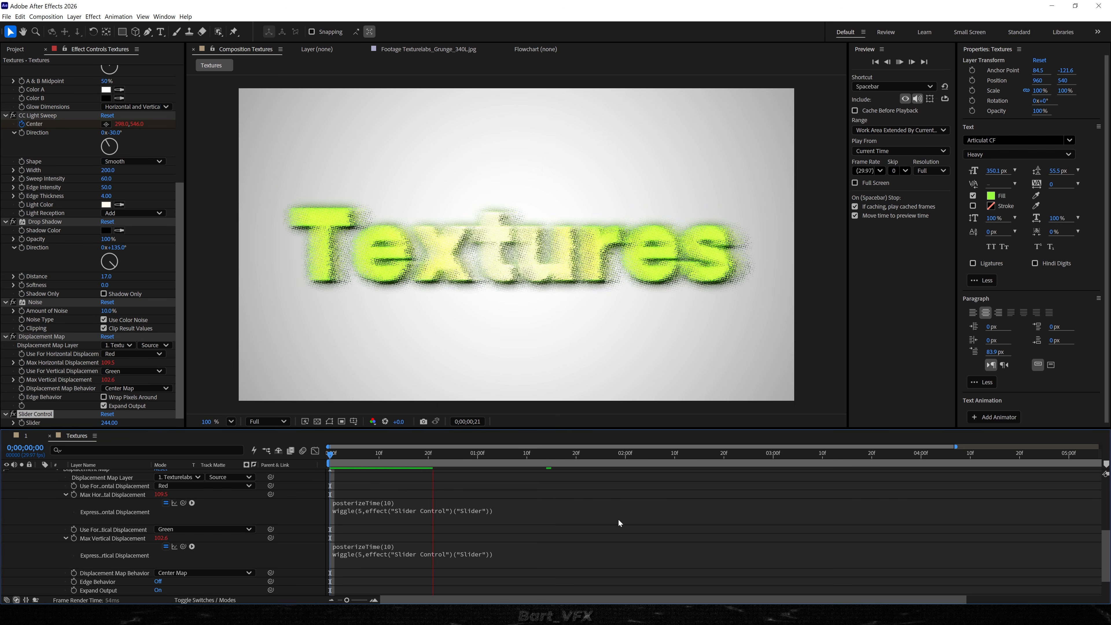
left_click(109, 423)
left_click(109, 423)
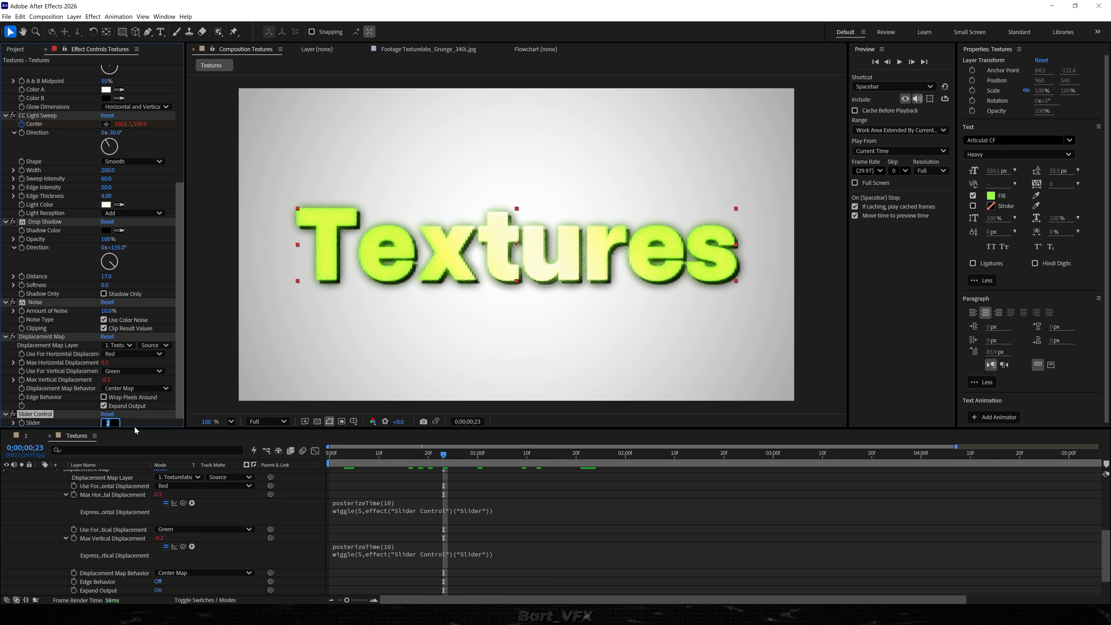
type("8")
key("Return")
key("space")
scroll(508, 307, "up", 5)
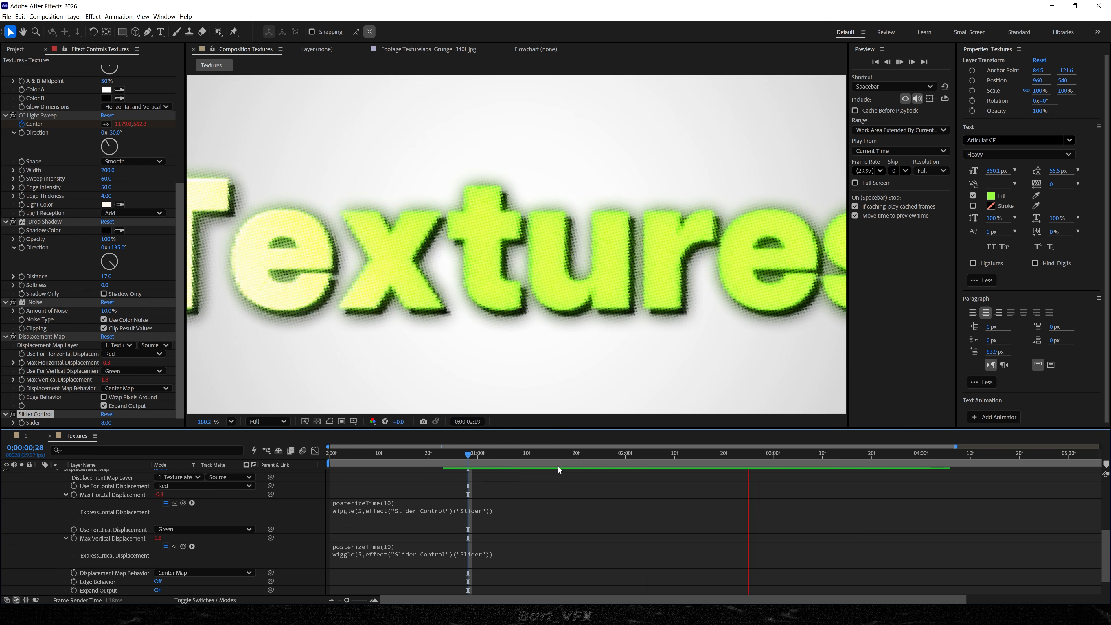
Step: Set the Textures layer's Slider Control to 3
left_click(107, 423)
type("3")
key("Return")
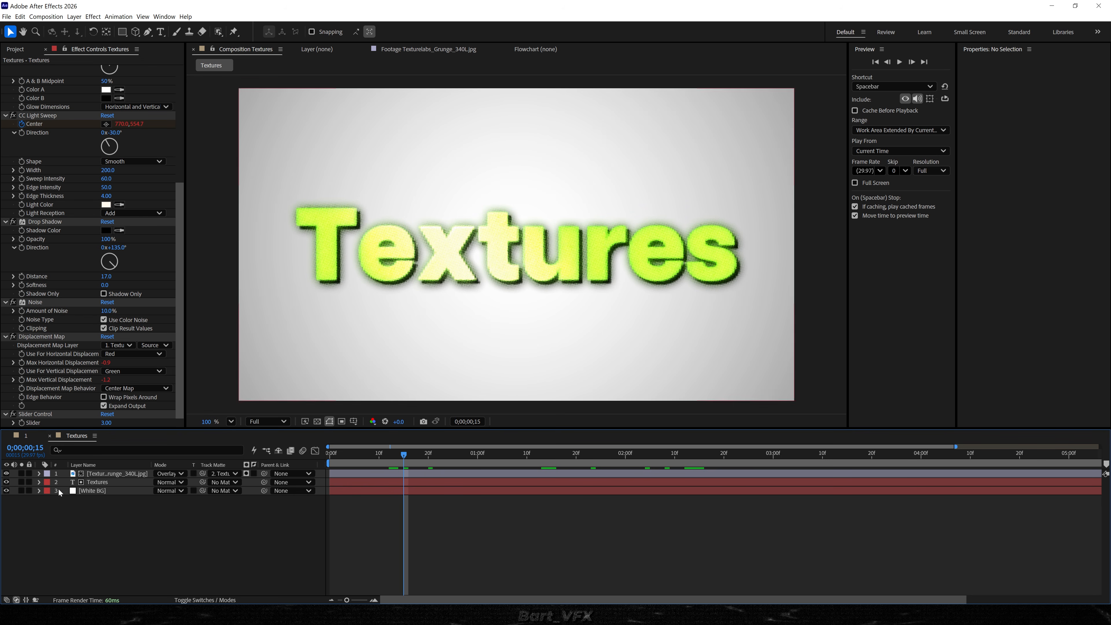
Step: Add a Position text animator to the Textures layer and set its position to 0, 5
left_click(39, 482)
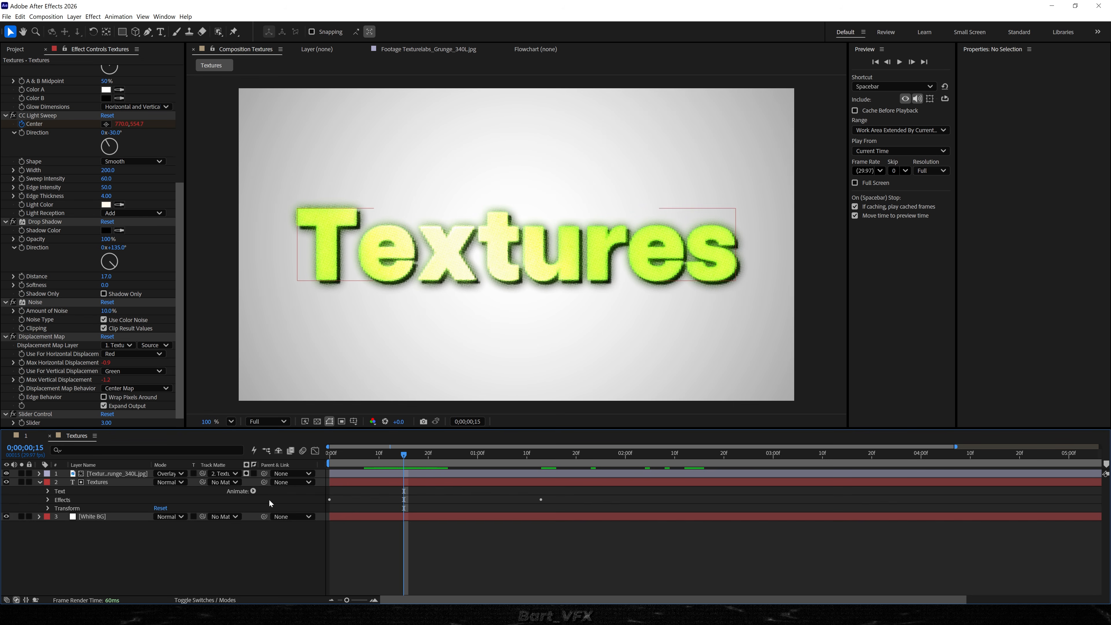
left_click(253, 490)
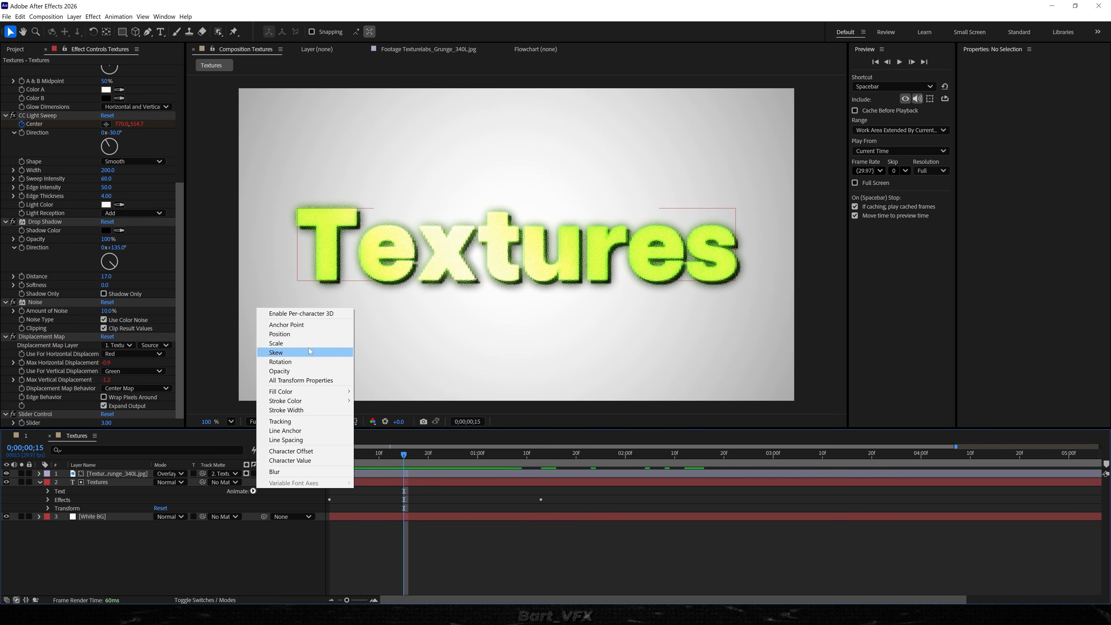
left_click(297, 334)
left_click(169, 543)
type("5")
key("Return")
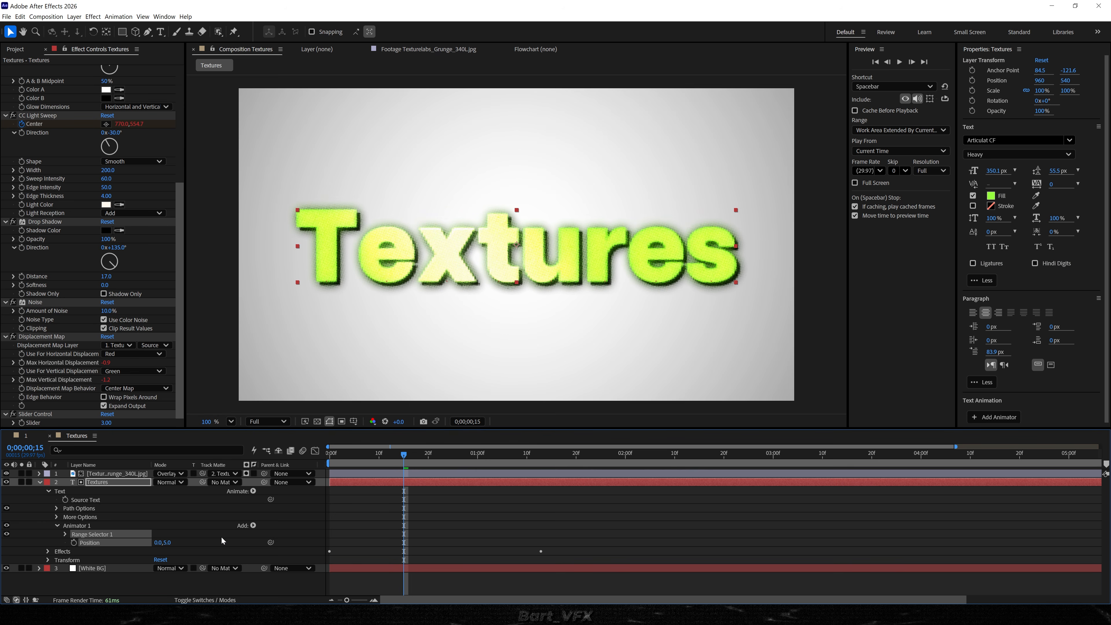
Step: Add a Rotation property to the Textures layer's text animator and set it to 3°
left_click(254, 526)
mouse_move(273, 528)
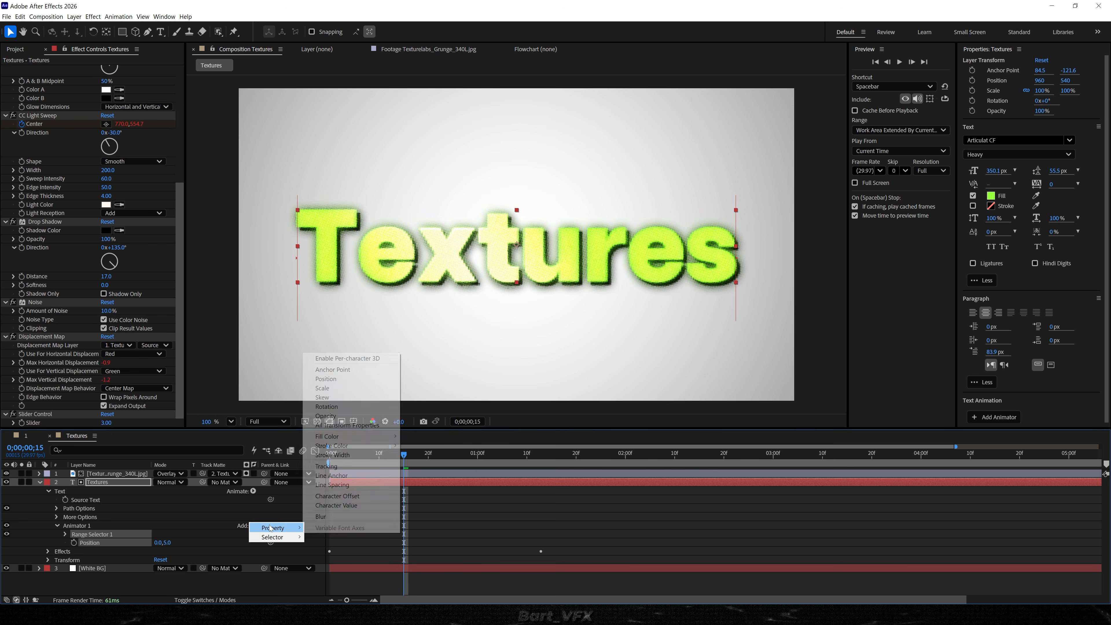
left_click(363, 407)
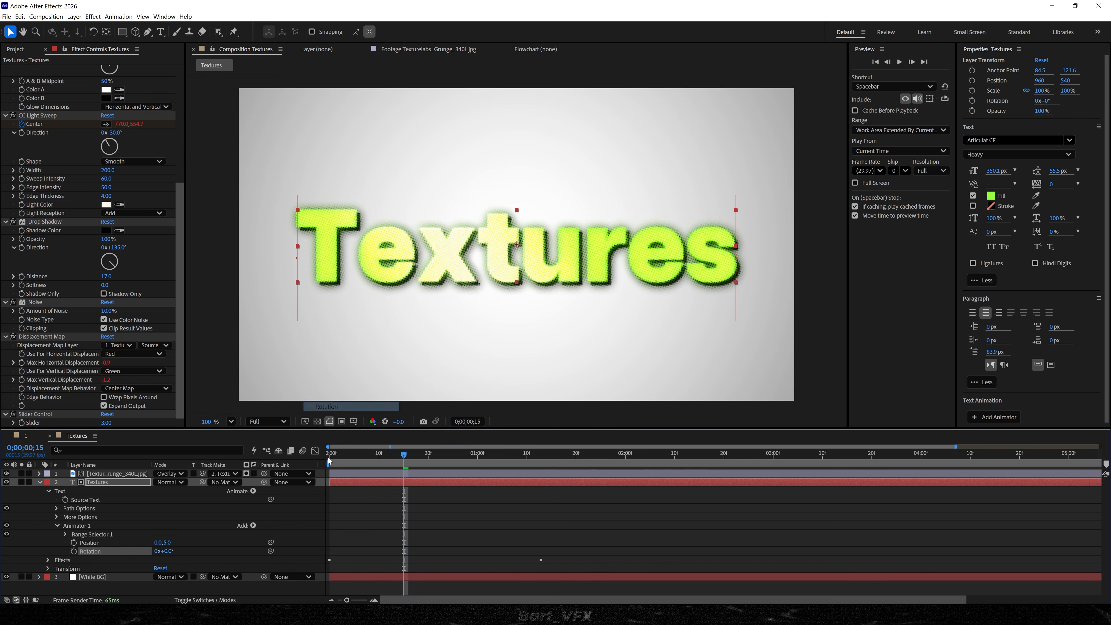
left_click(165, 551)
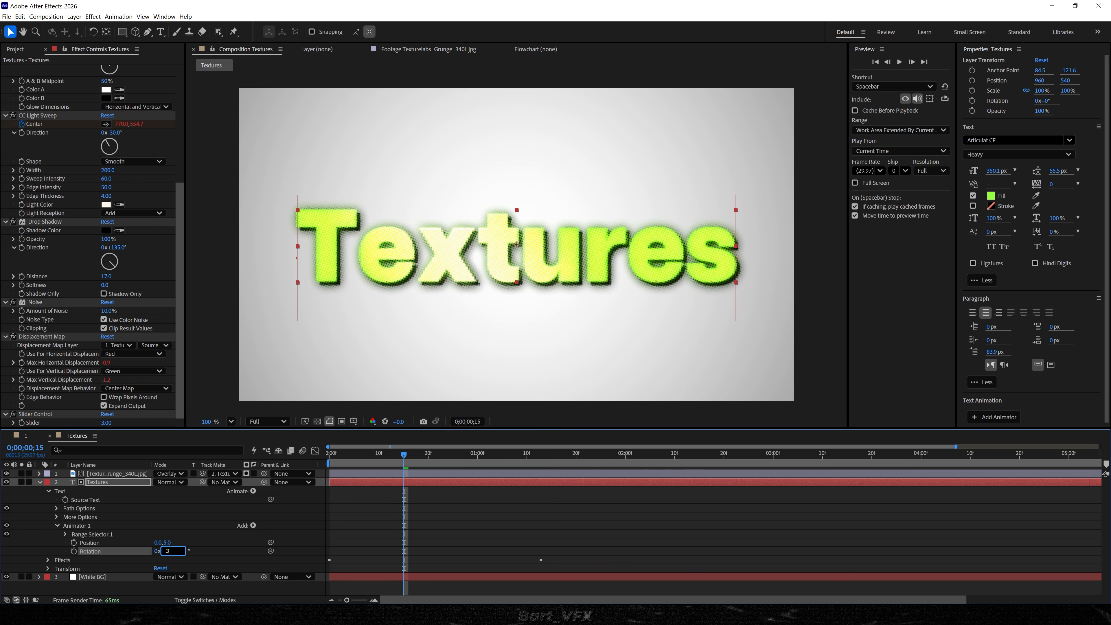
type("3")
key("Return")
Step: Add a Wiggly selector to the Textures layer's text animator and preview the animation from the start
left_click(253, 526)
mouse_move(283, 537)
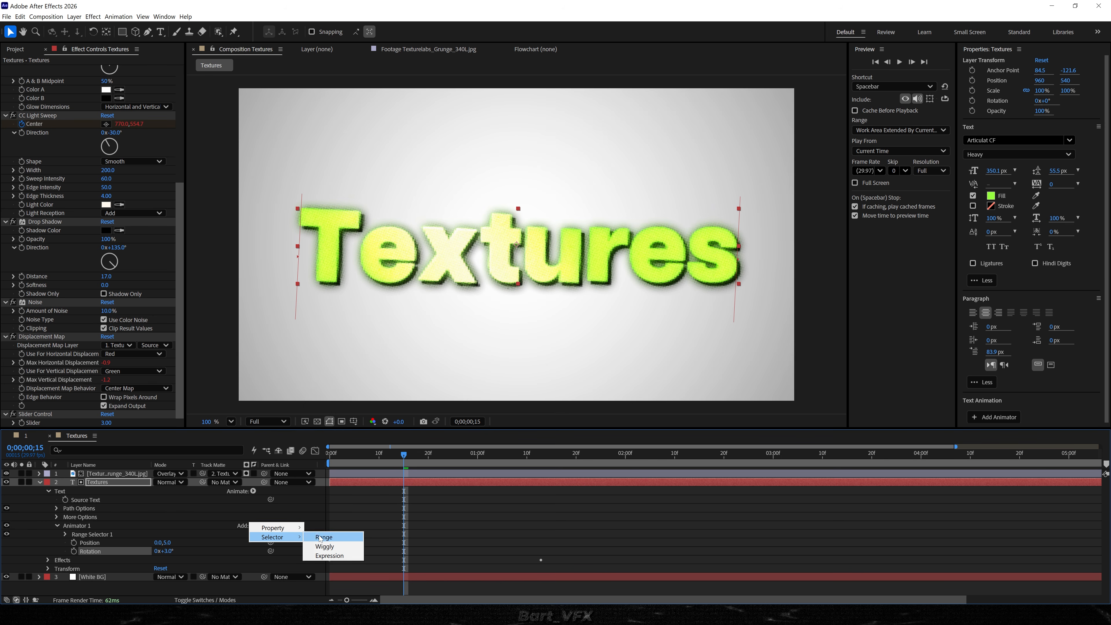
left_click(343, 552)
left_click_drag(403, 454, 315, 470)
key("space")
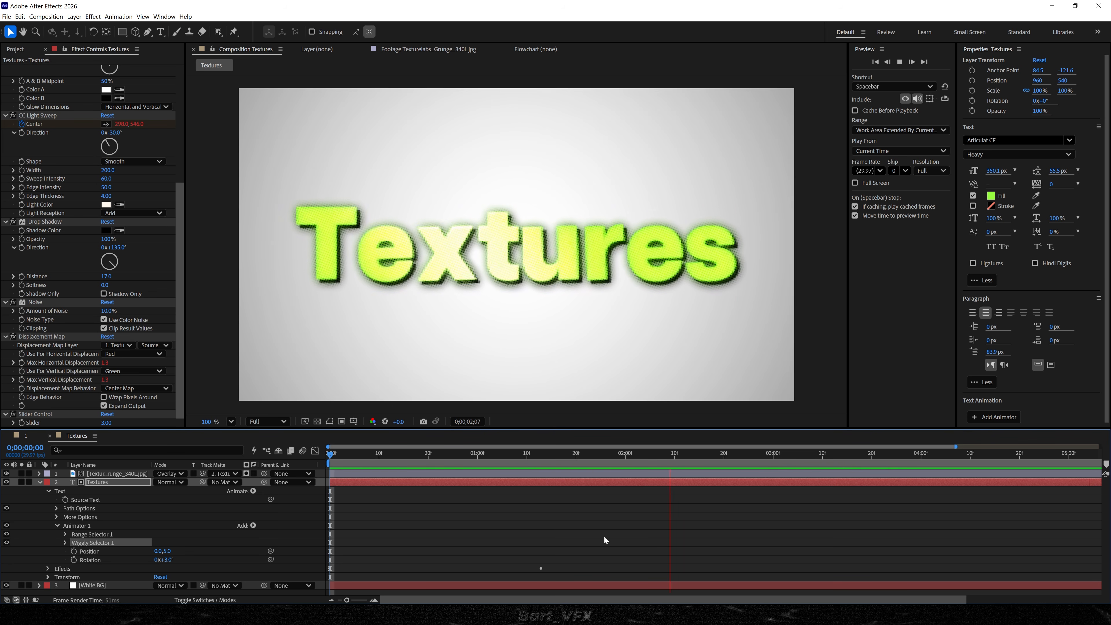
key("space")
Step: Apply the ME 17 Reveal Right preset to the Textures layer at the composition start and preview it
left_click(109, 483)
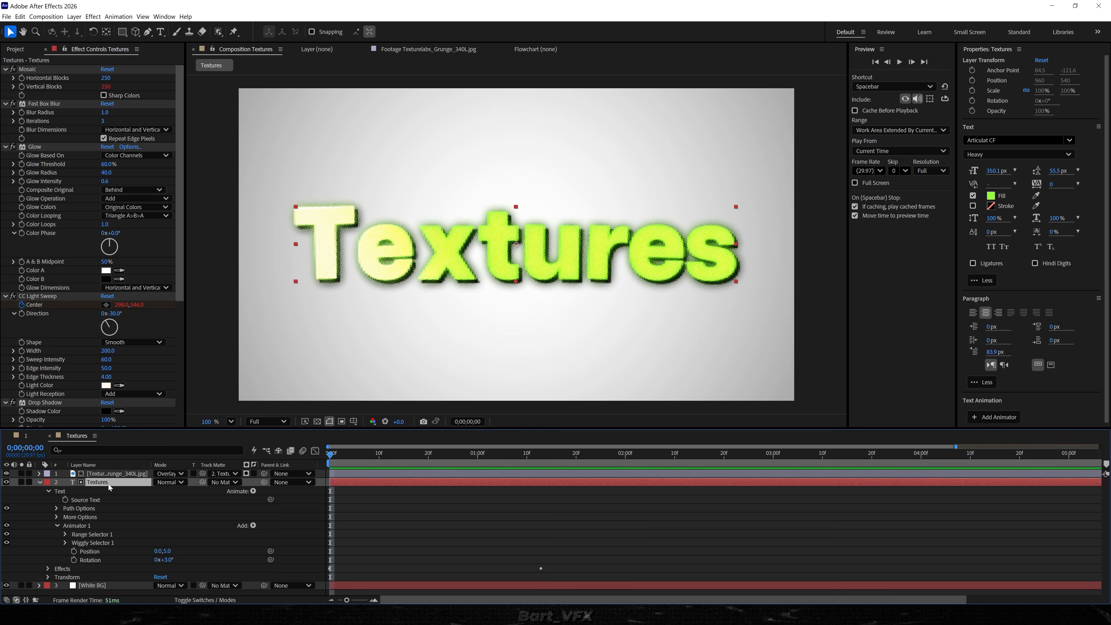
key("ctrl+space")
type("m")
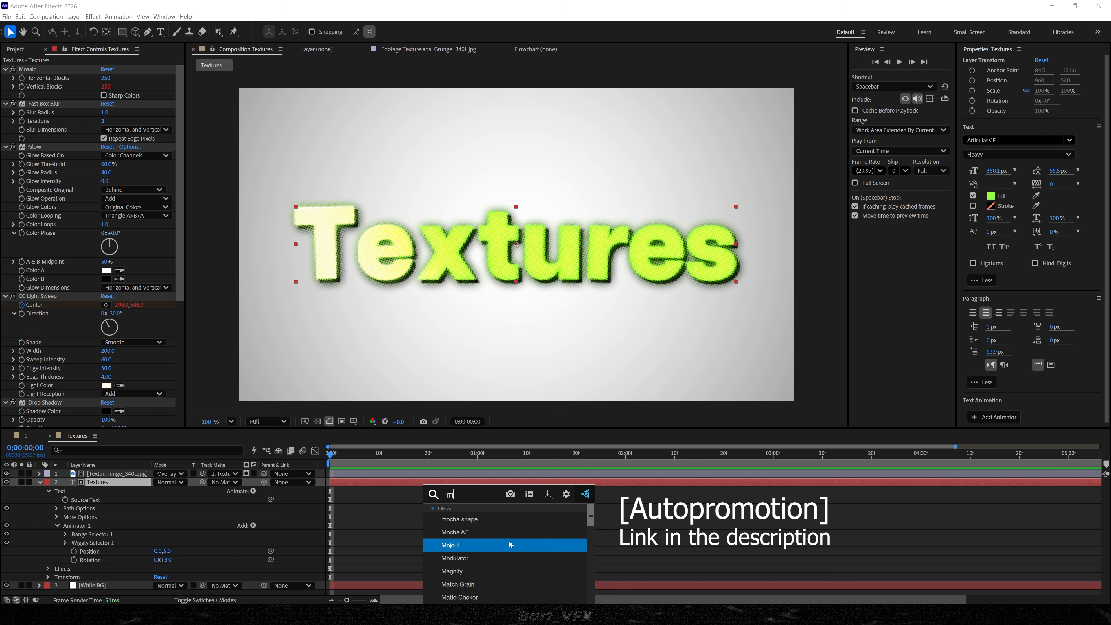
type("e 17")
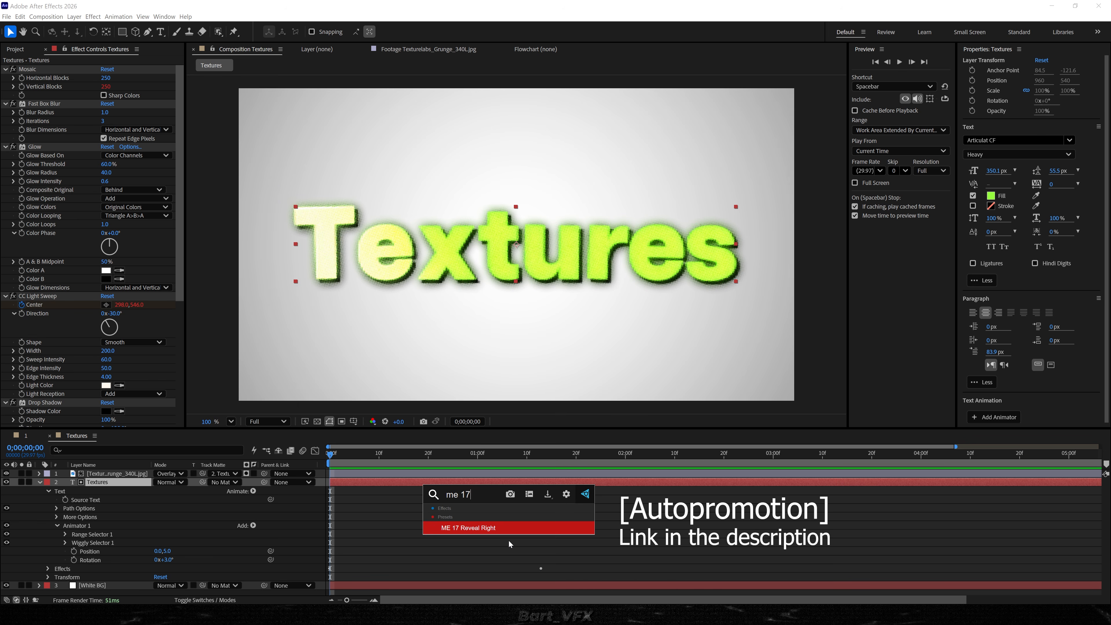
key("Return")
key("space")
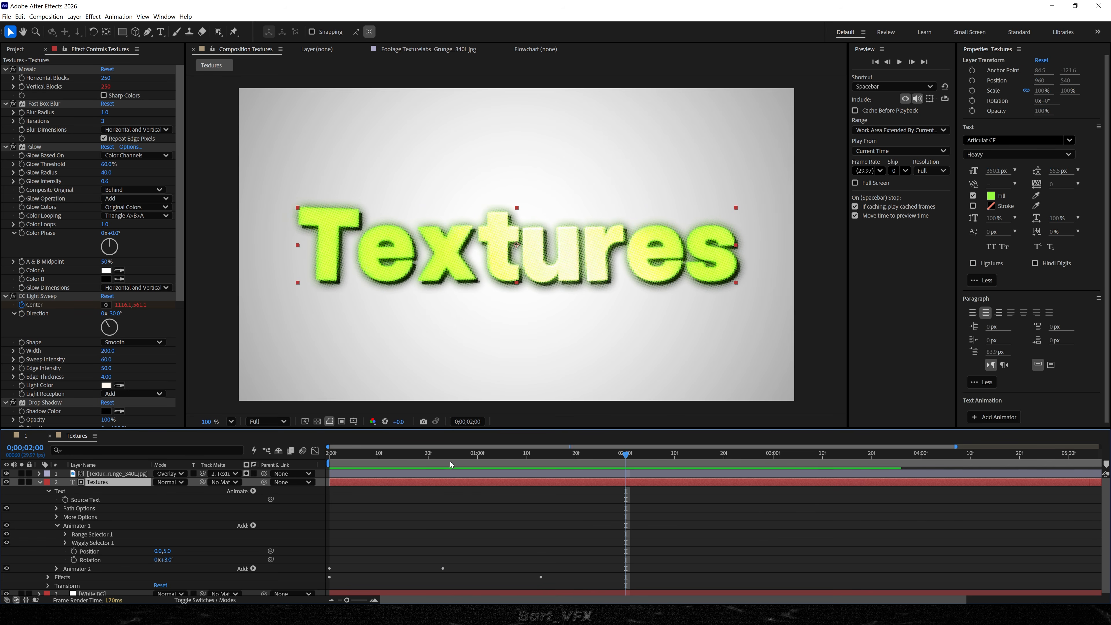
key("space")
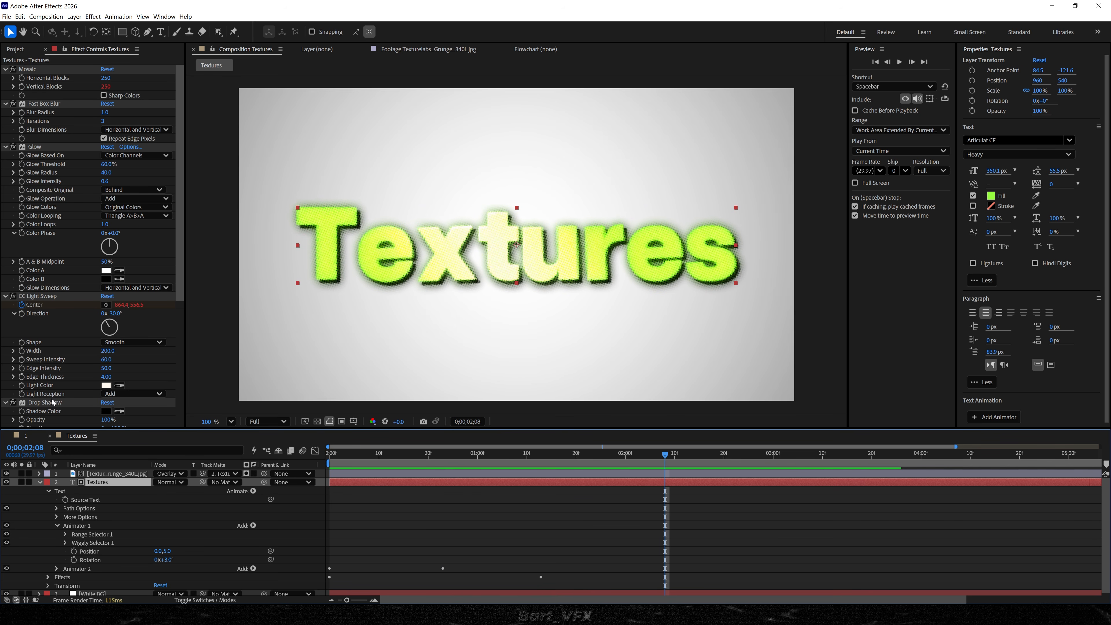
Step: Apply the Shadow Studio 3 effect to the Textures layer
scroll(52, 402, "down", 3)
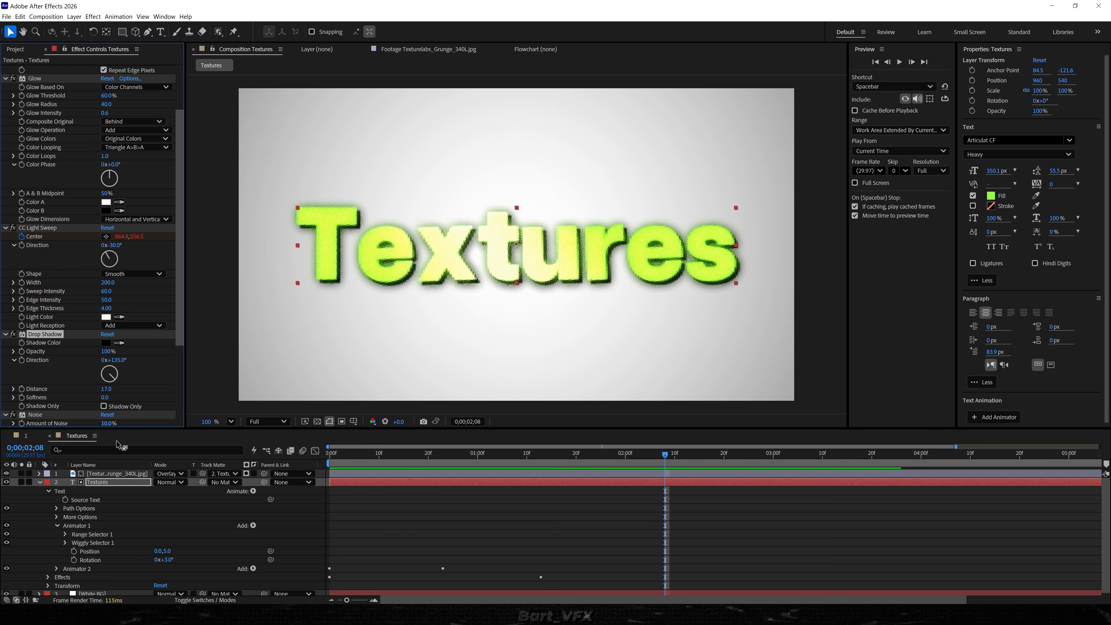
left_click(109, 483)
key("ctrl+space")
type("shadow")
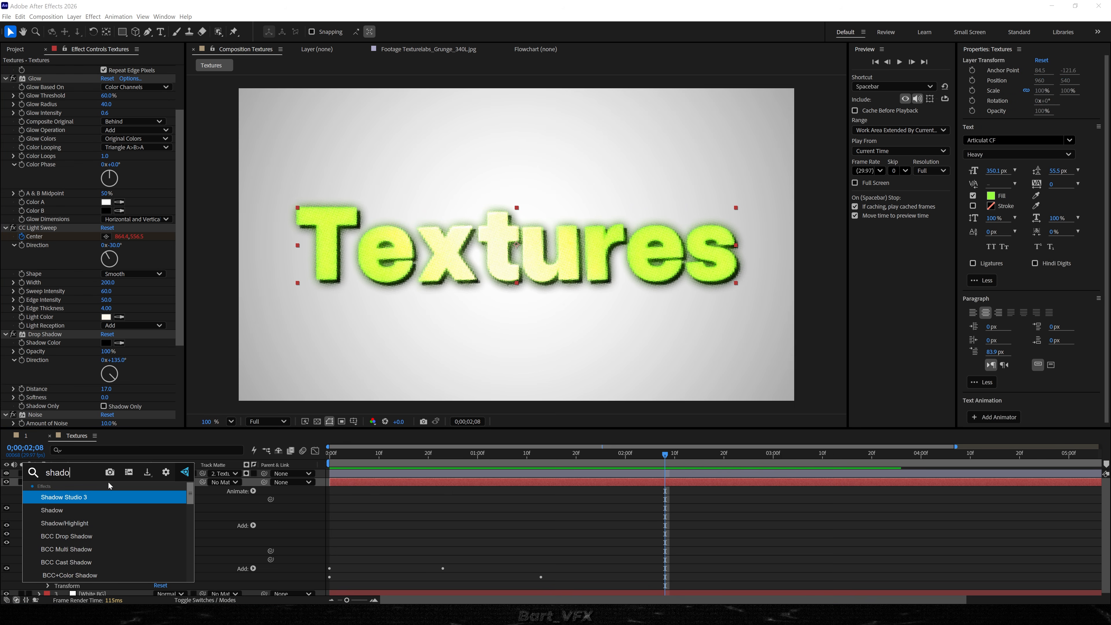
key("Return")
Step: Move Shadow Studio 3 directly below Drop Shadow in the effect order and turn off the Drop Shadow effect
scroll(42, 319, "up", 9)
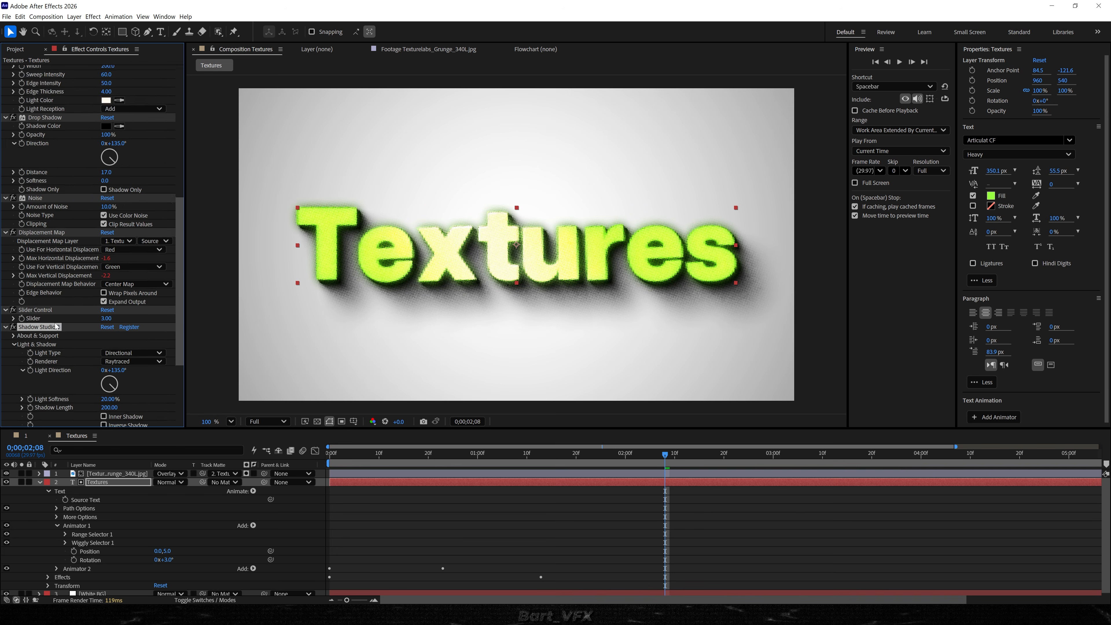
left_click_drag(60, 147, 61, 149)
scroll(72, 238, "up", 2)
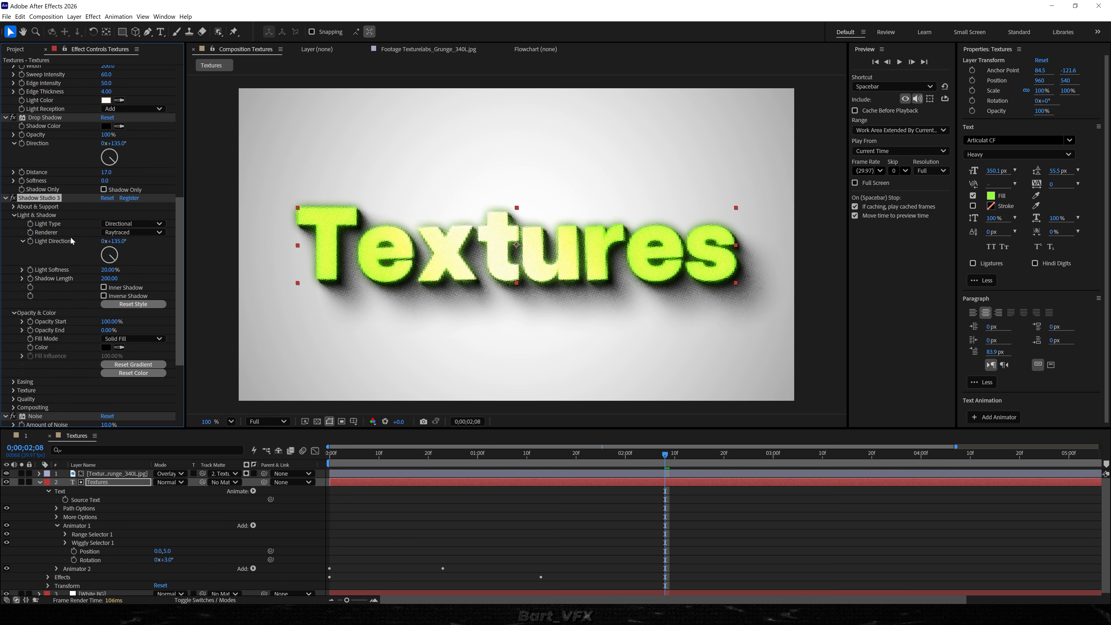
left_click(15, 164)
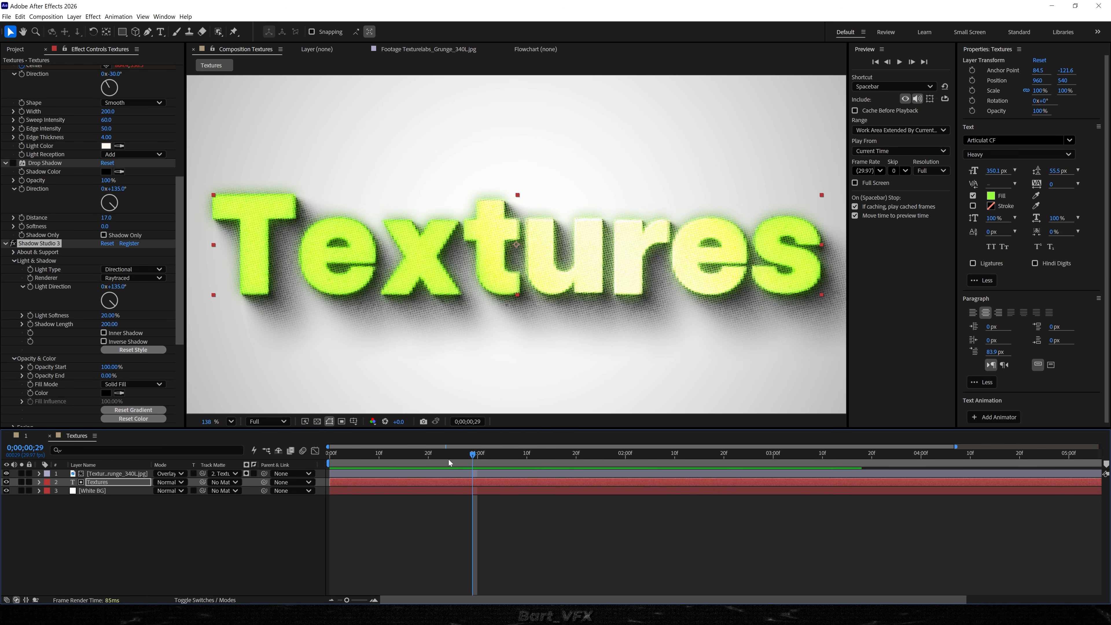
Step: Preview the Textures title's animation and examine its new long shadow up close
left_click_drag(474, 457, 556, 456)
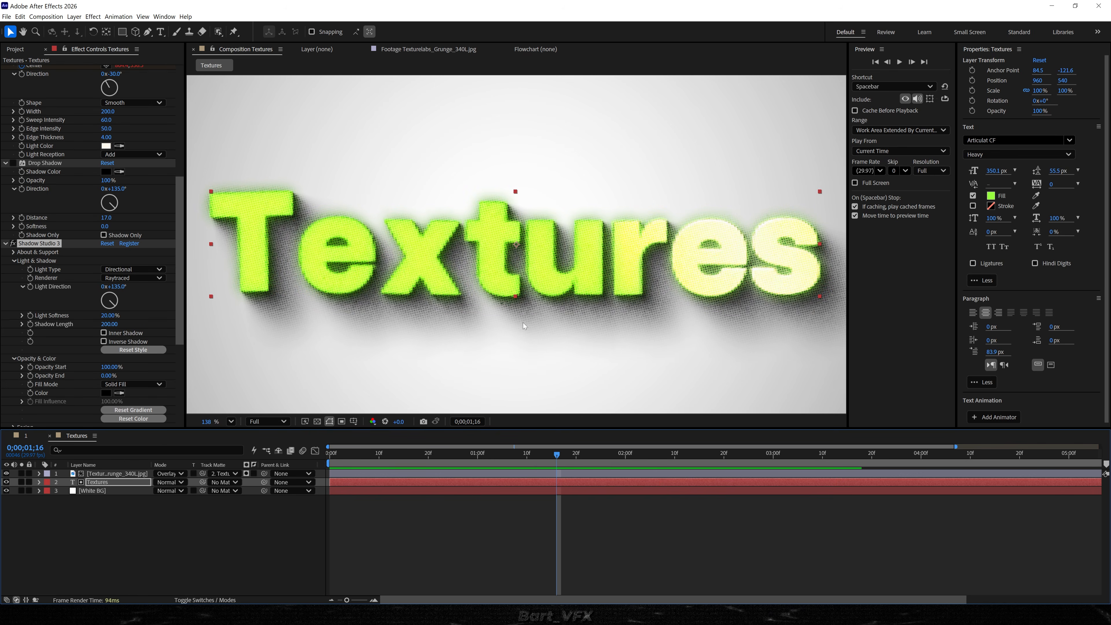
scroll(526, 326, "up", 5)
scroll(525, 323, "down", 6)
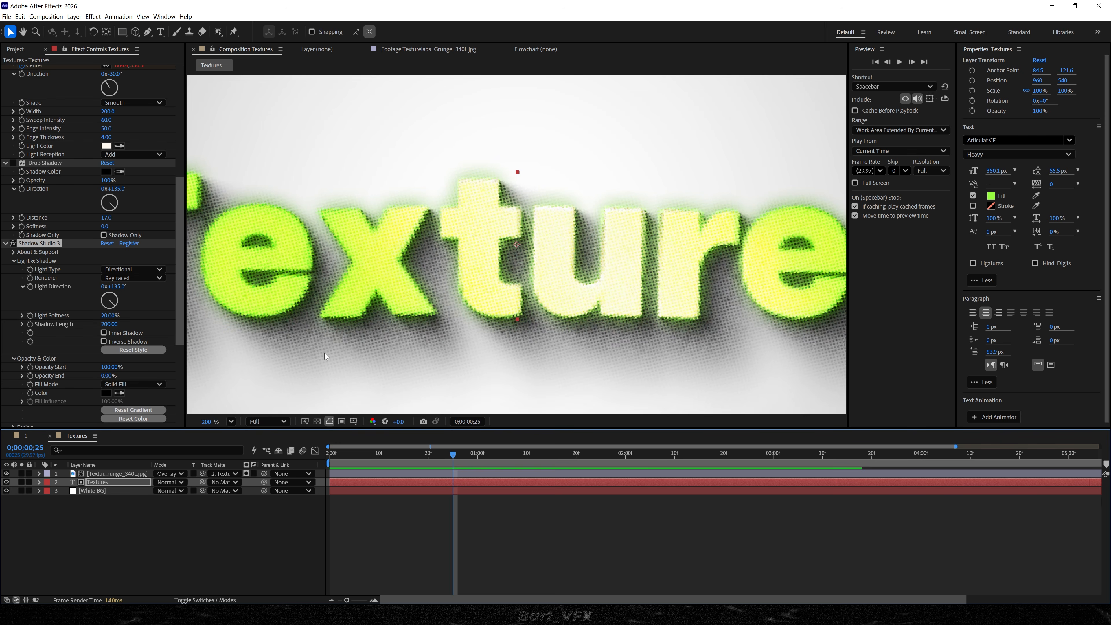
key("space")
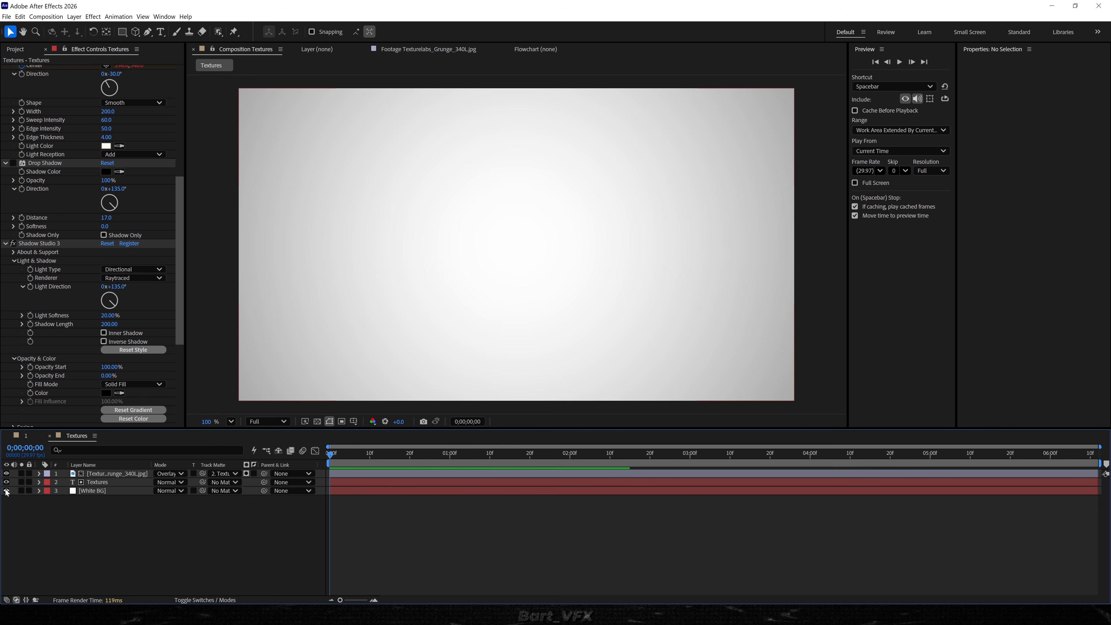
Step: Hide the White BG layer, turn off Shadow Studio 3 and preview the title on black
left_click(6, 490)
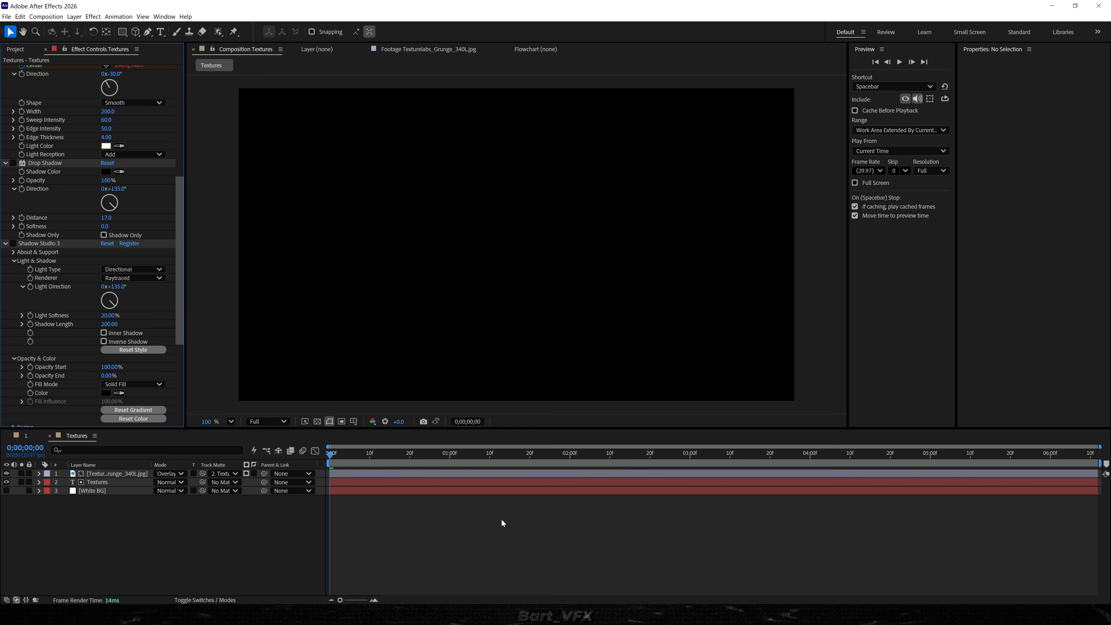
key("space")
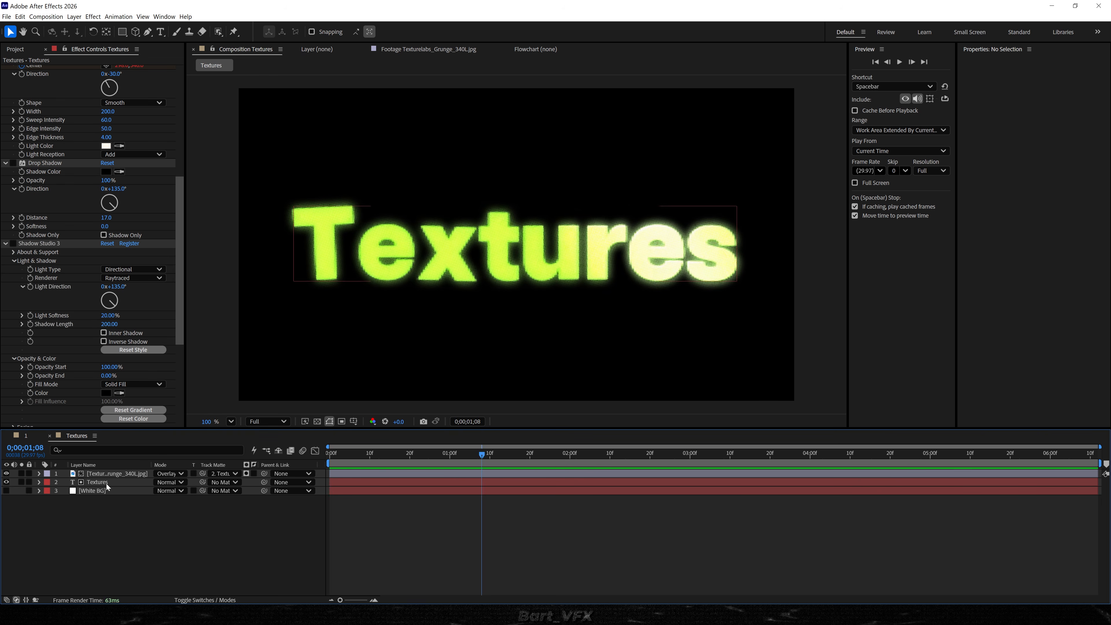
Step: Change the Textures text fill colour to yellow-green BDFF3F and preview the glow
left_click(107, 484)
left_click(991, 195)
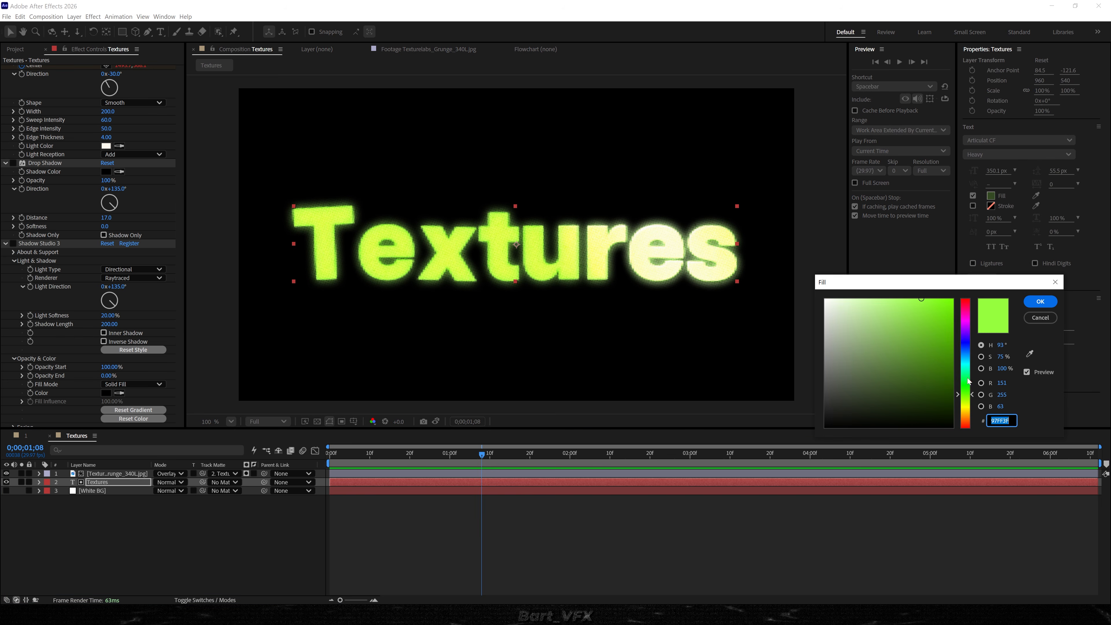
left_click_drag(949, 288, 942, 319)
left_click_drag(965, 425, 973, 436)
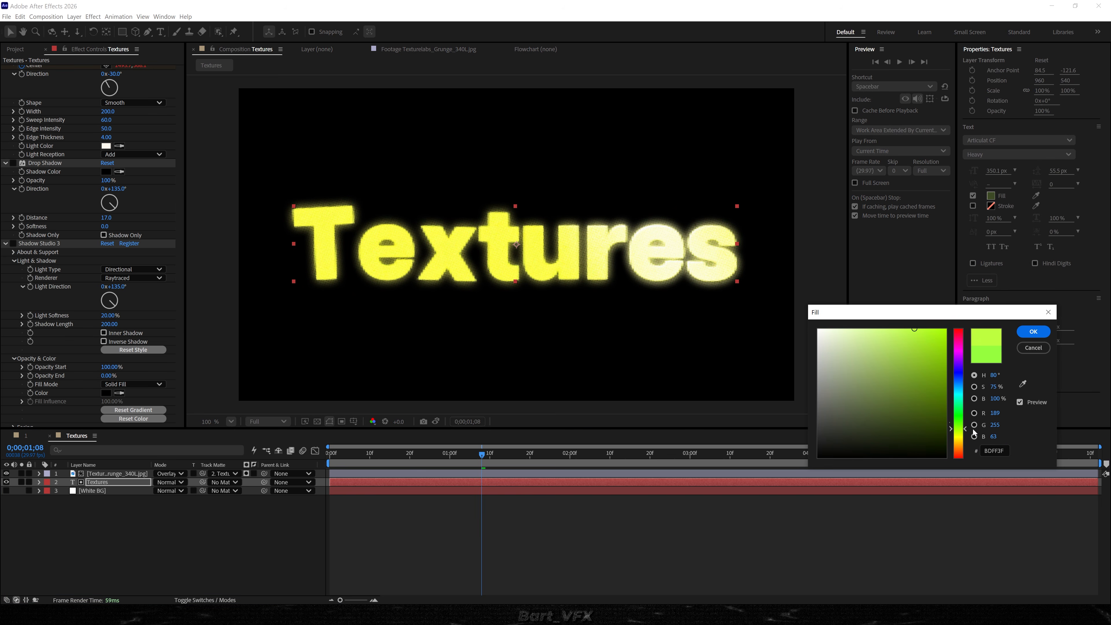
left_click(1033, 332)
key("space")
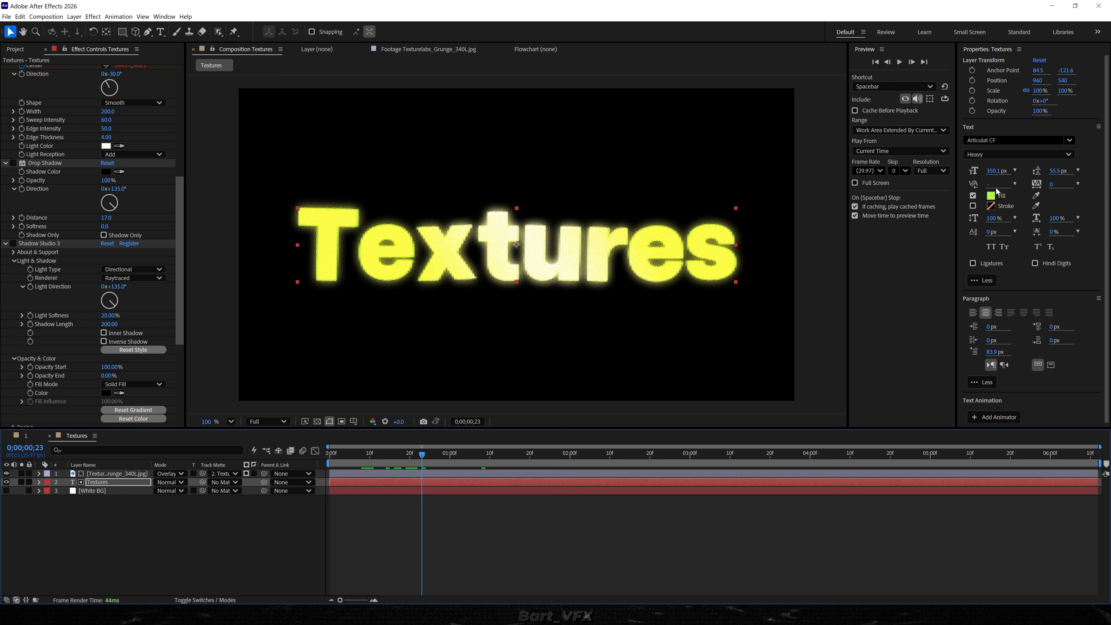
Step: Shift the Textures text fill colour to golden yellow and preview the animation from the start
left_click(991, 195)
left_click_drag(958, 433, 956, 446)
left_click(1034, 332)
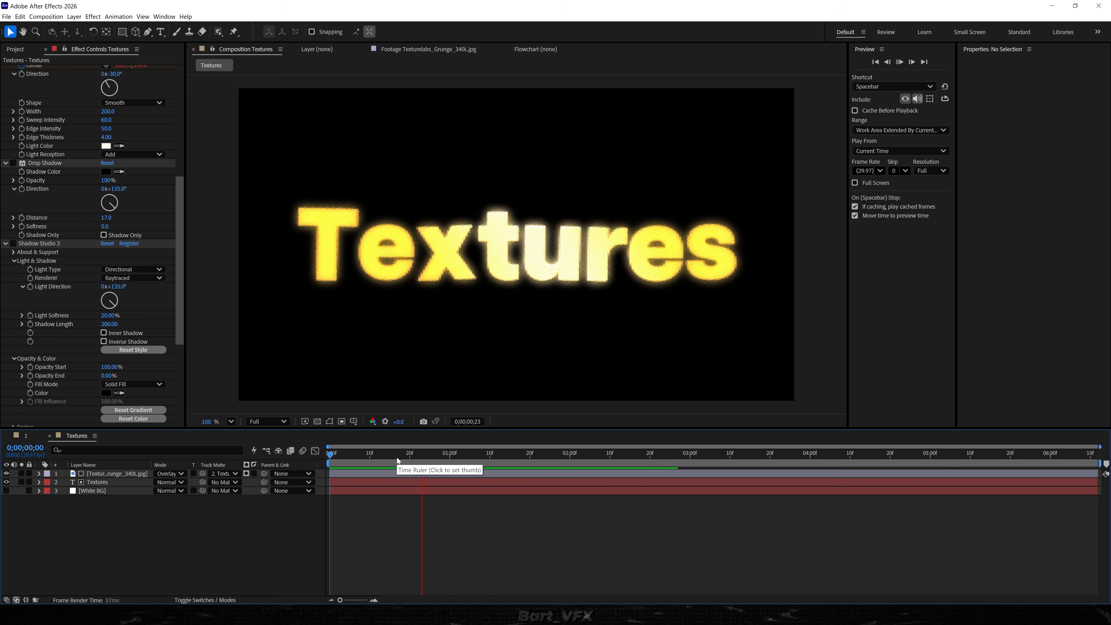
key("space")
Step: Turn Shadow Studio 3 and the White BG layer back on and preview the yellow title
left_click(13, 244)
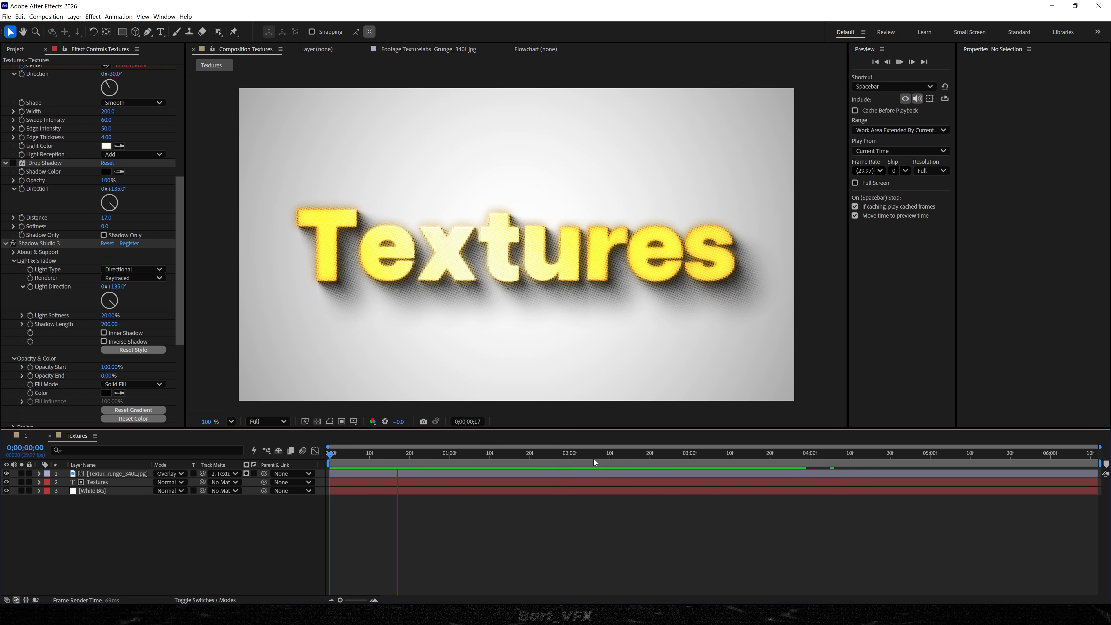
key("space")
Step: Replace the title text with Creative in a red fill and preview it
left_click(112, 483)
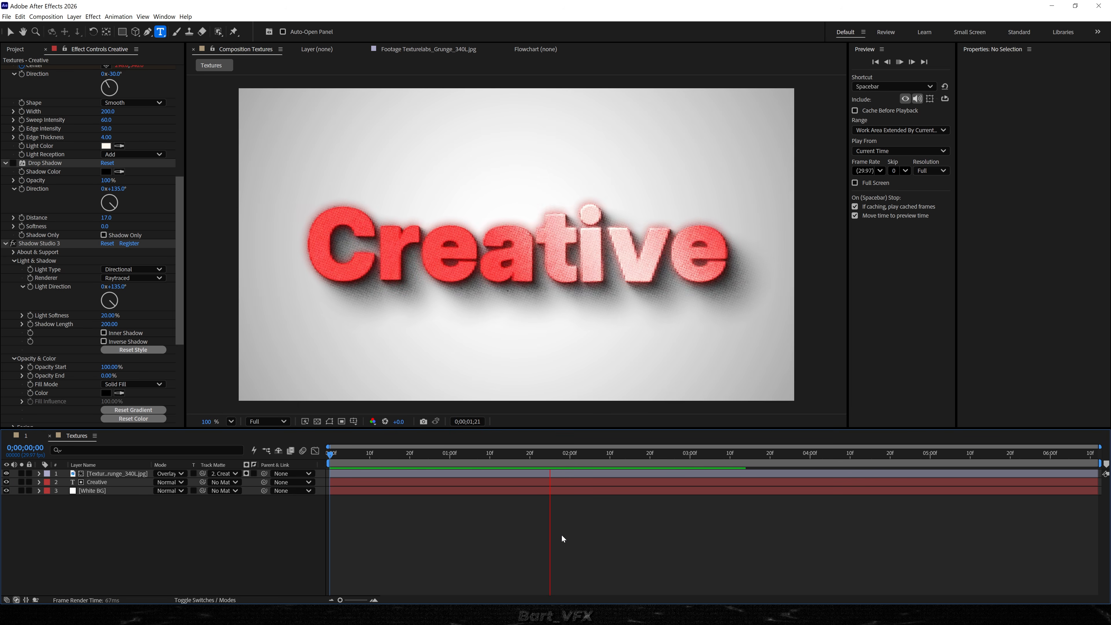
key("space")
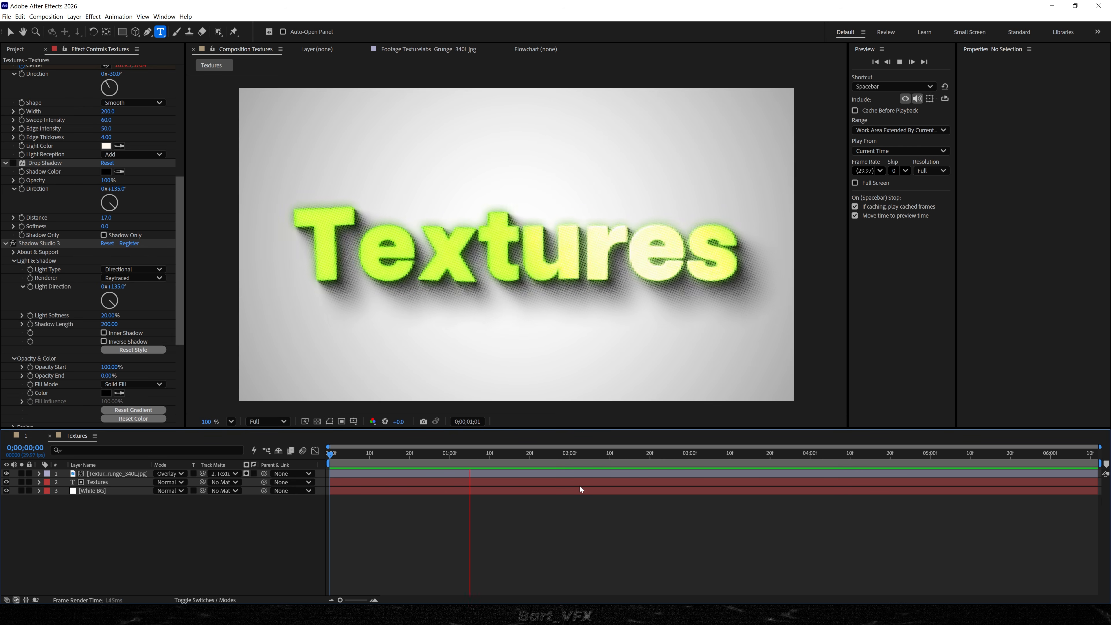
Step: Examine the Textures title's pixel texture up close at 0;00;00;24 with the adjustment layer in place
left_click(699, 455)
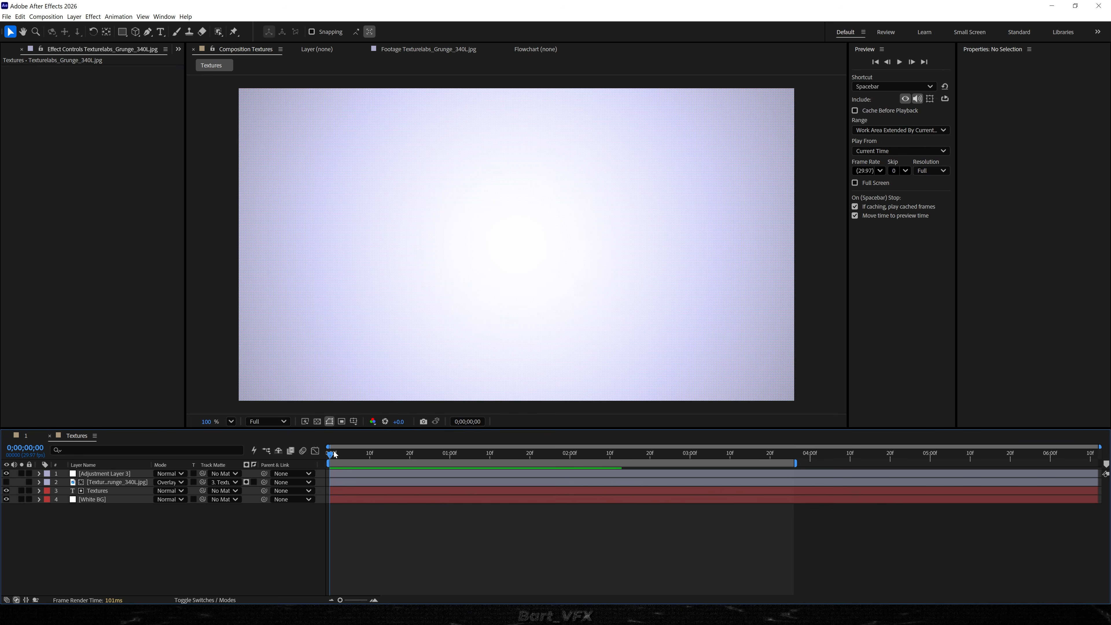
left_click_drag(335, 455, 427, 453)
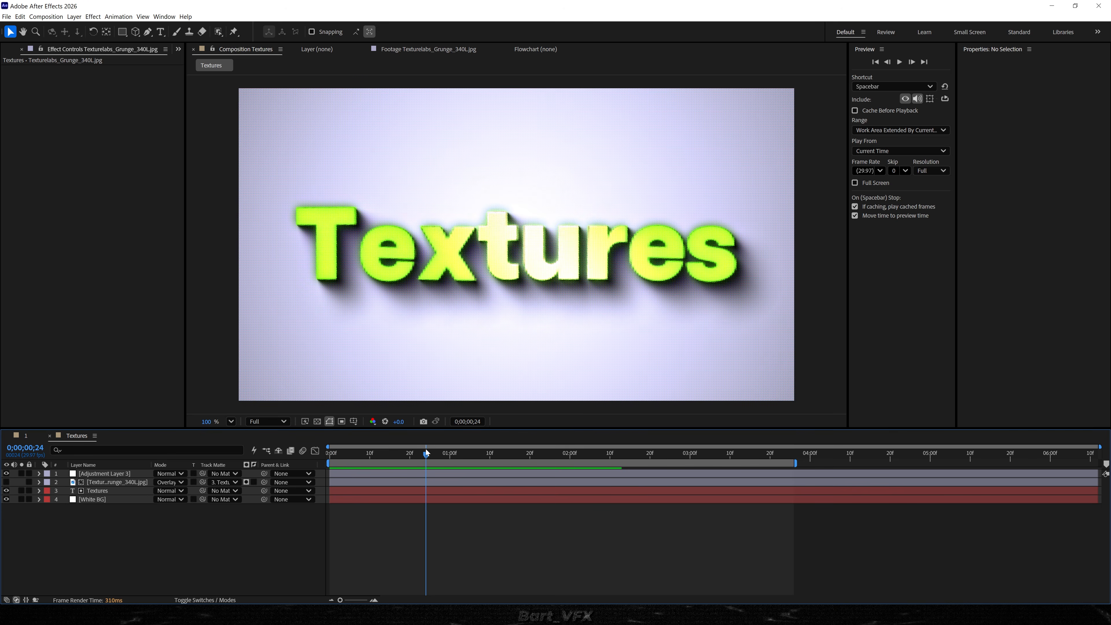
left_click(120, 476)
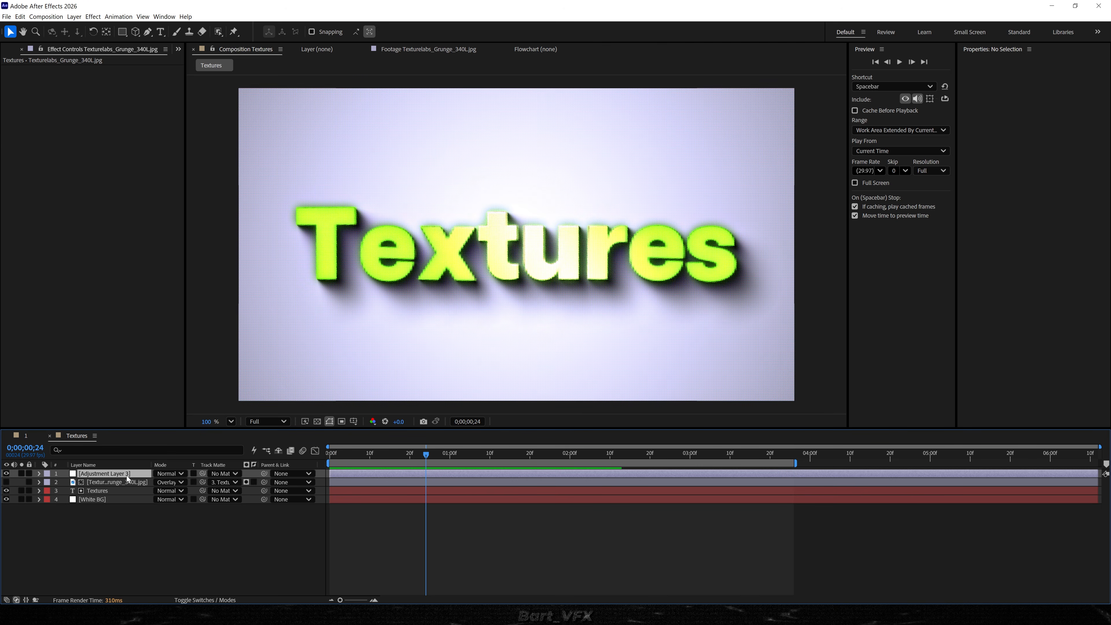
left_click(144, 529)
left_click(228, 484)
scroll(479, 245, "up", 4)
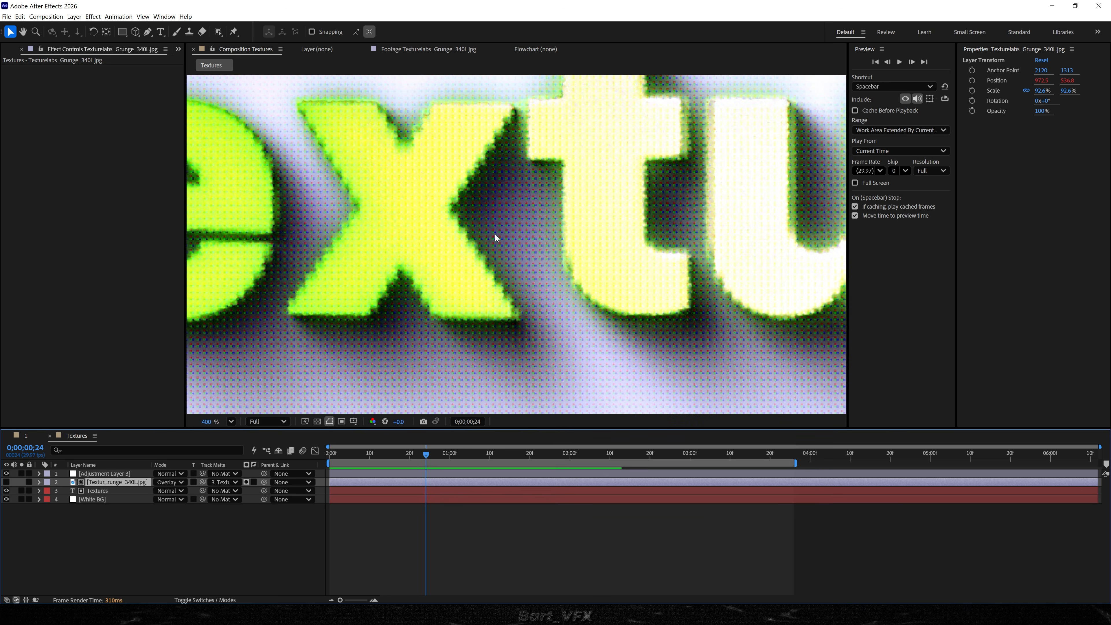
scroll(489, 241, "down", 4)
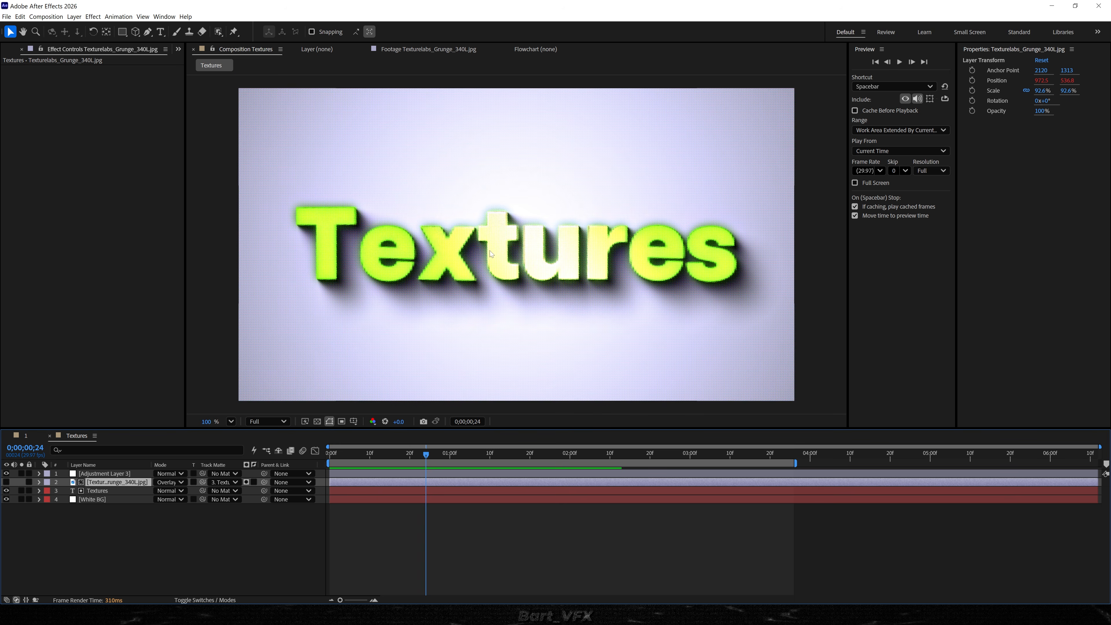
Step: Compare the title with and without Adjustment Layer 3 by toggling its visibility, and return to the composition start
left_click(7, 474)
left_click(7, 473)
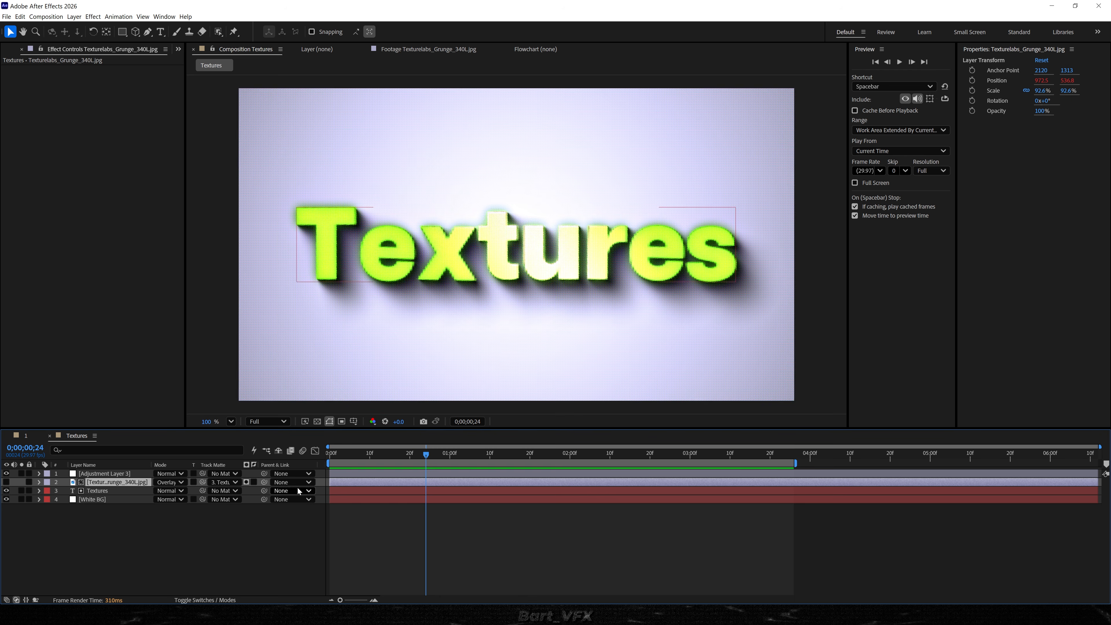
left_click(6, 473)
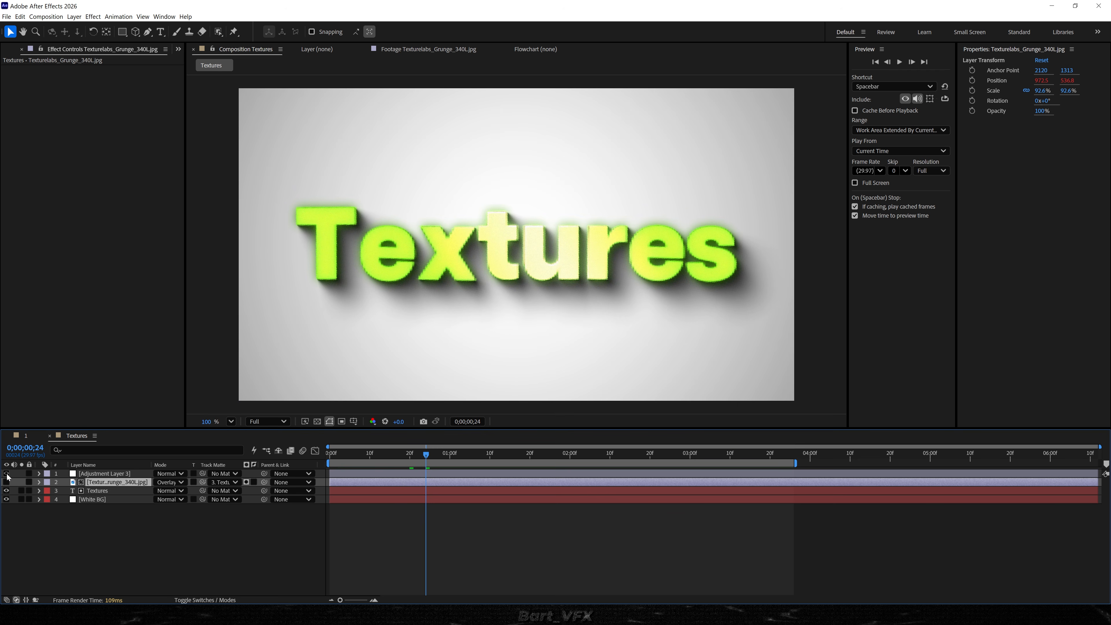
left_click(7, 474)
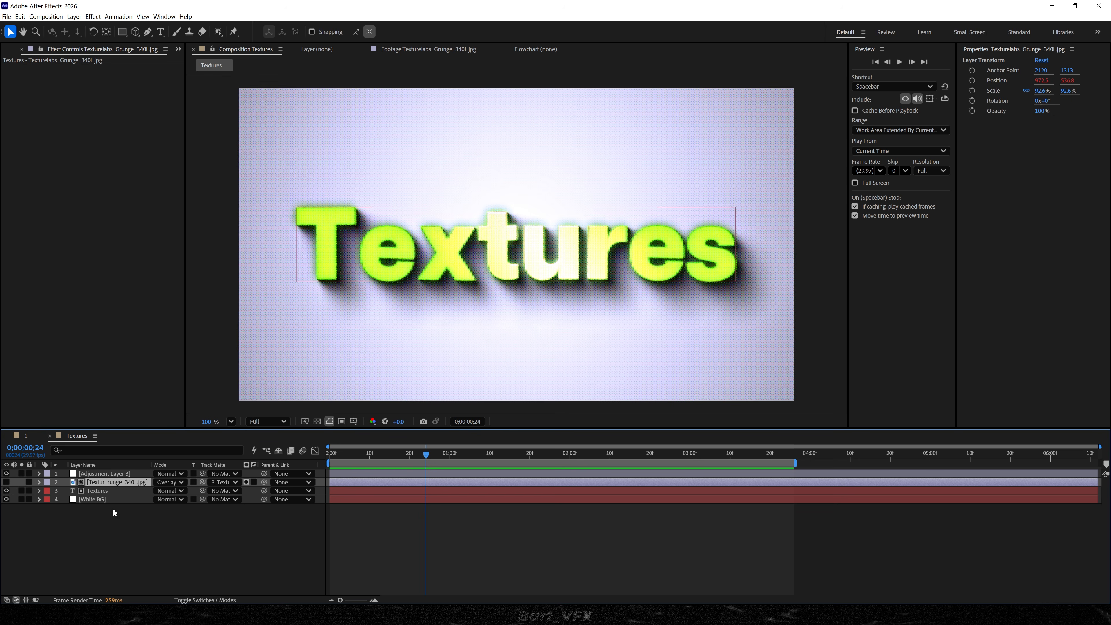
key("Home")
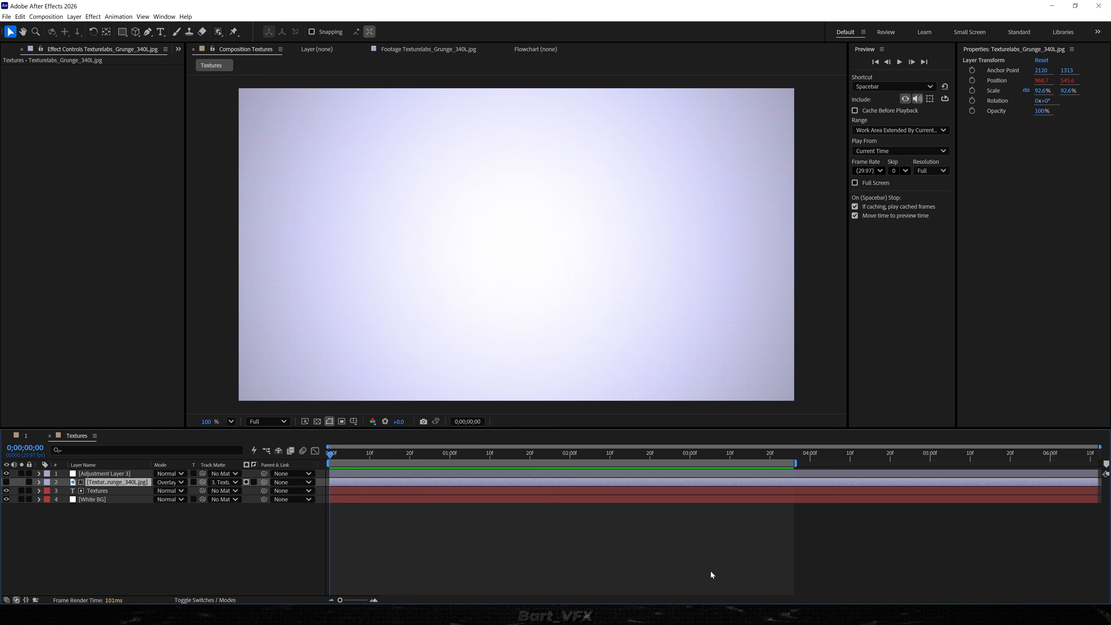